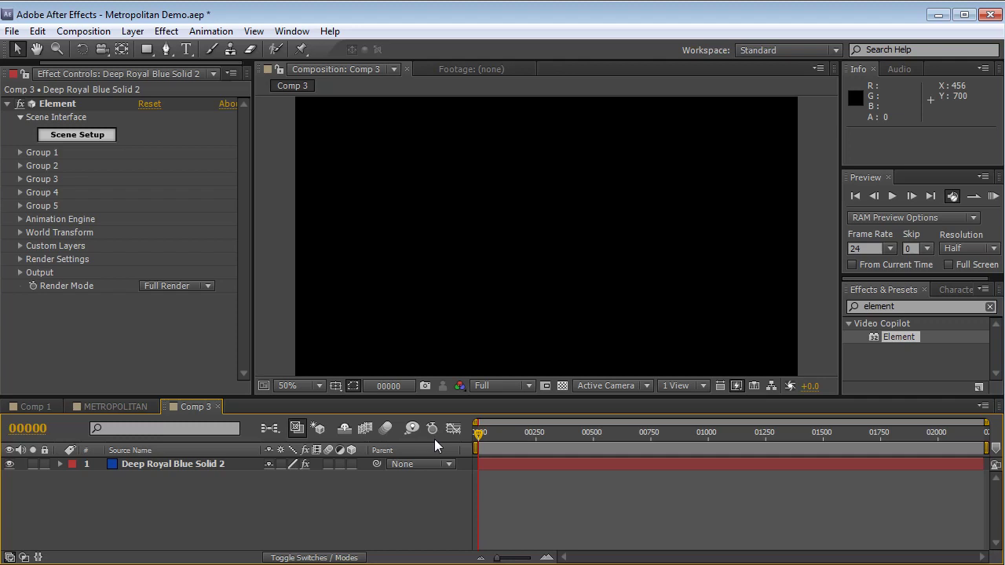
Open the Element effect's Scene Setup and narrow the Model Browser's folder list
click(75, 104)
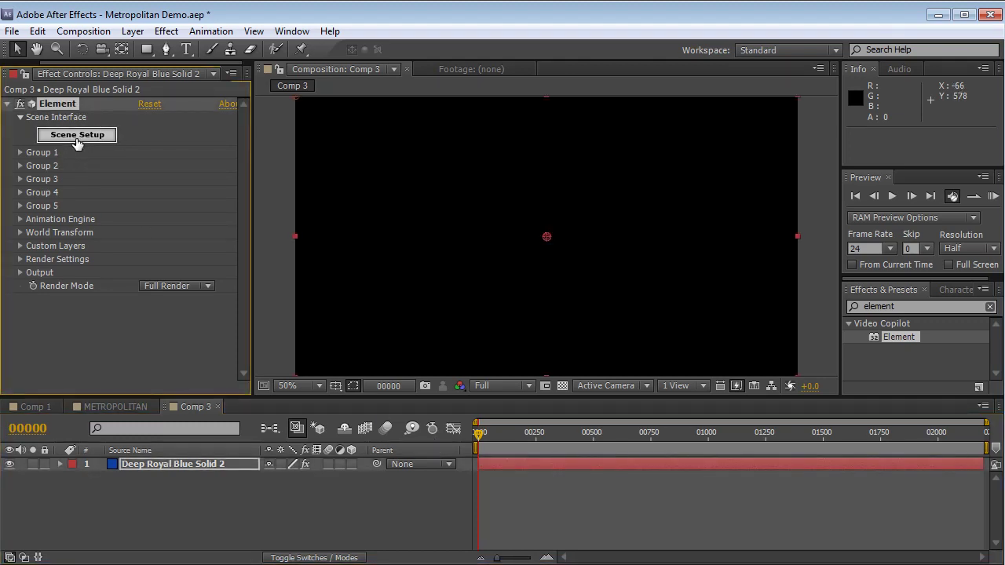
click(77, 137)
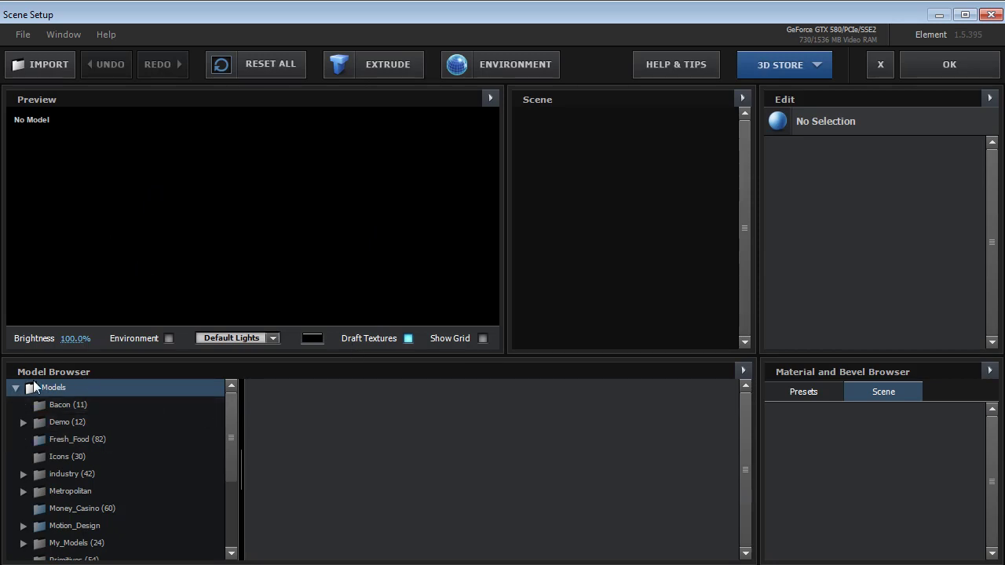
drag(233, 425, 204, 442)
click(742, 372)
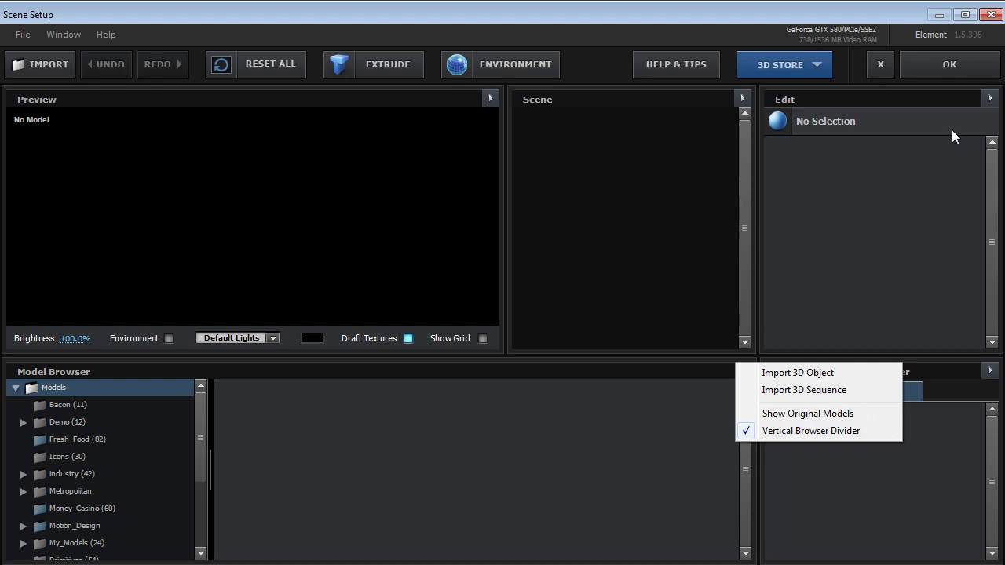
click(112, 374)
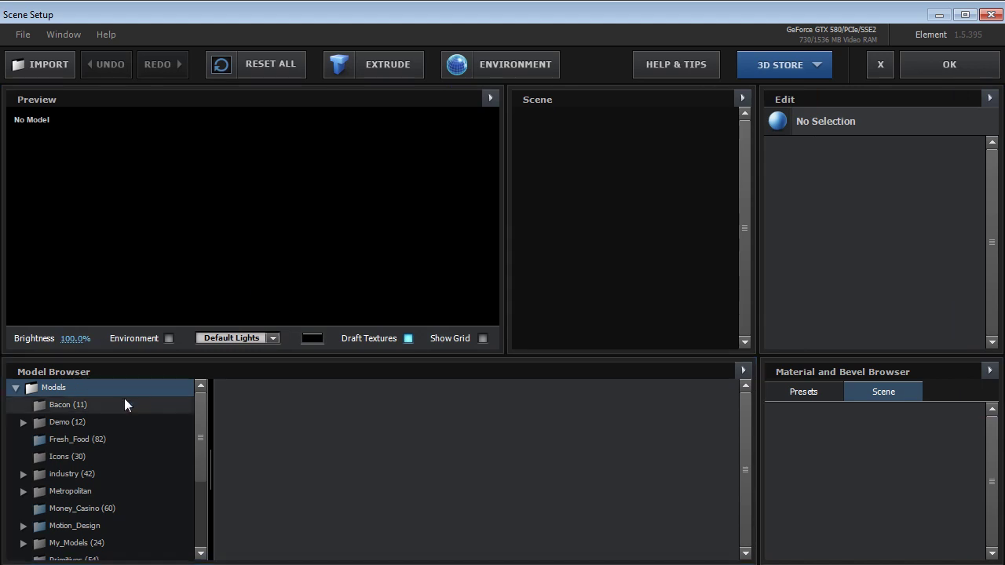
Expand the Metropolitan model folder and show the models in its Graphic_Buildings subfolder
drag(201, 430, 195, 476)
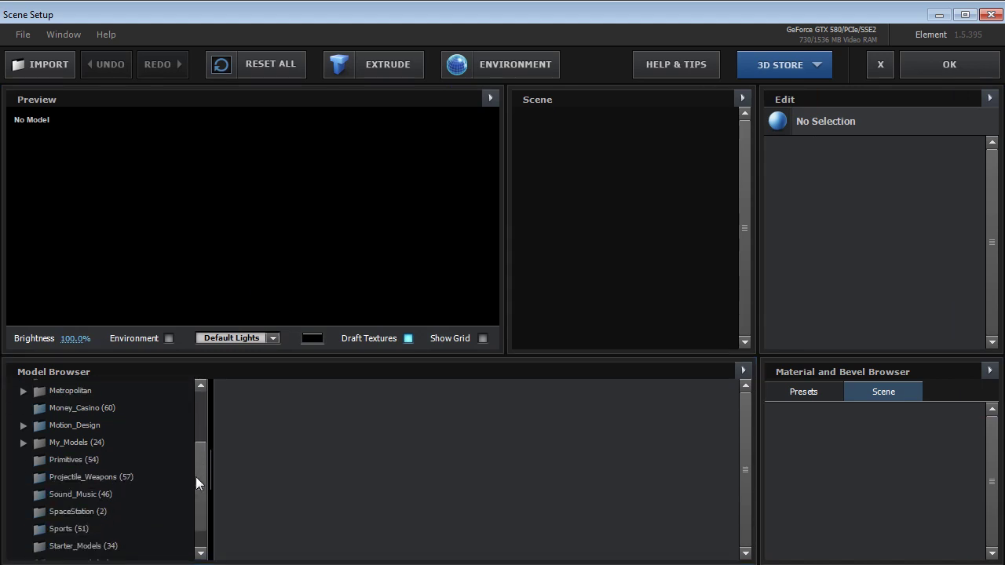
double_click(46, 390)
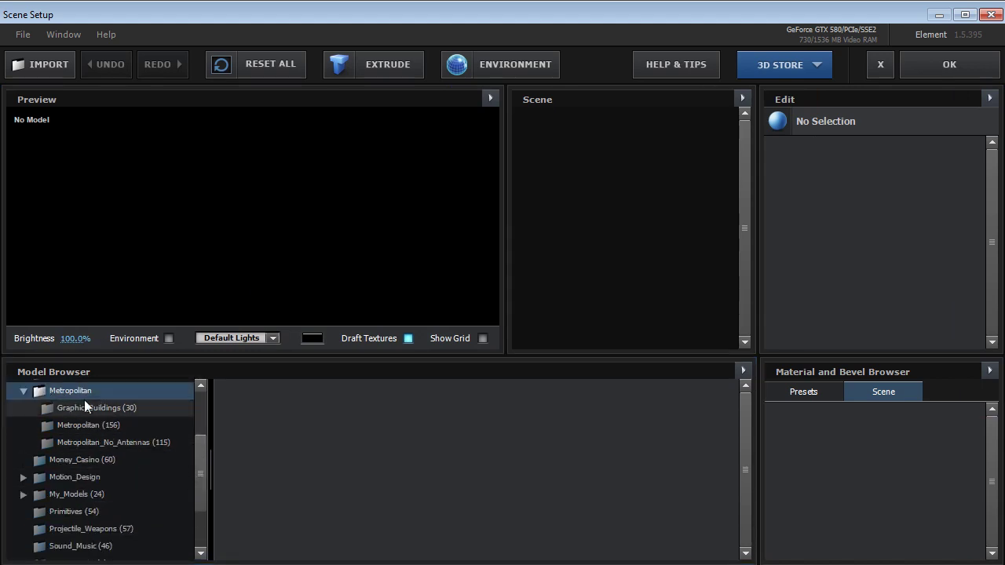
drag(199, 463, 198, 465)
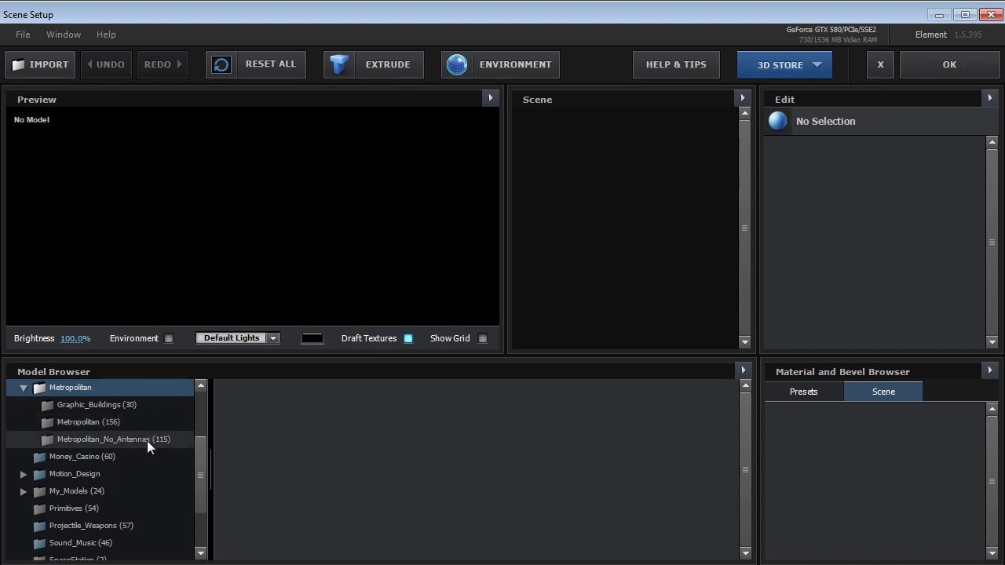
click(113, 404)
mouse_move(743, 407)
mouse_down()
mouse_move(740, 465)
mouse_move(738, 401)
mouse_up()
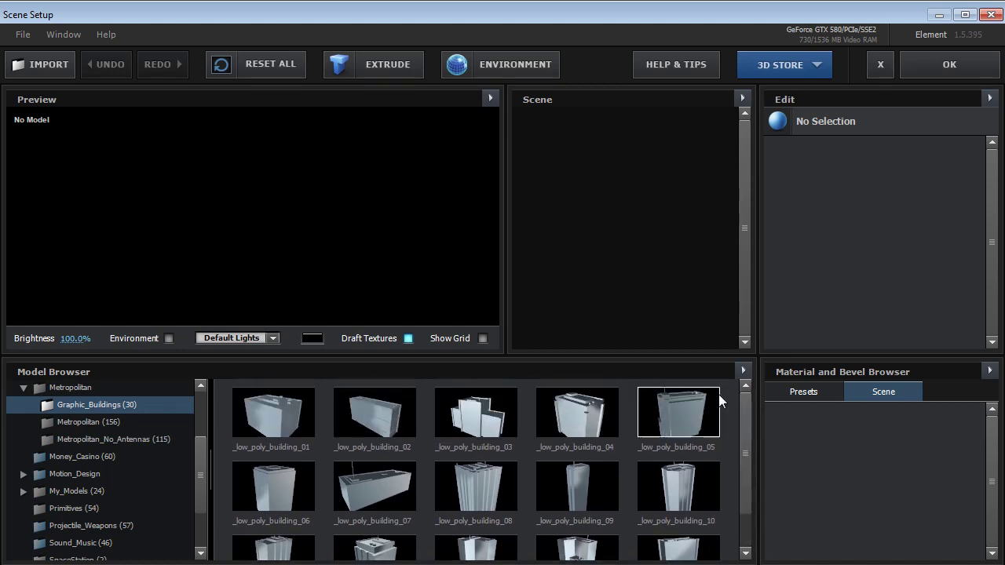
Add _low_poly_building_08 to the scene, inspect it in the preview and remove it again
click(497, 484)
middle_drag(263, 177, 282, 224)
scroll(282, 224, up, 3)
drag(282, 225, 344, 250)
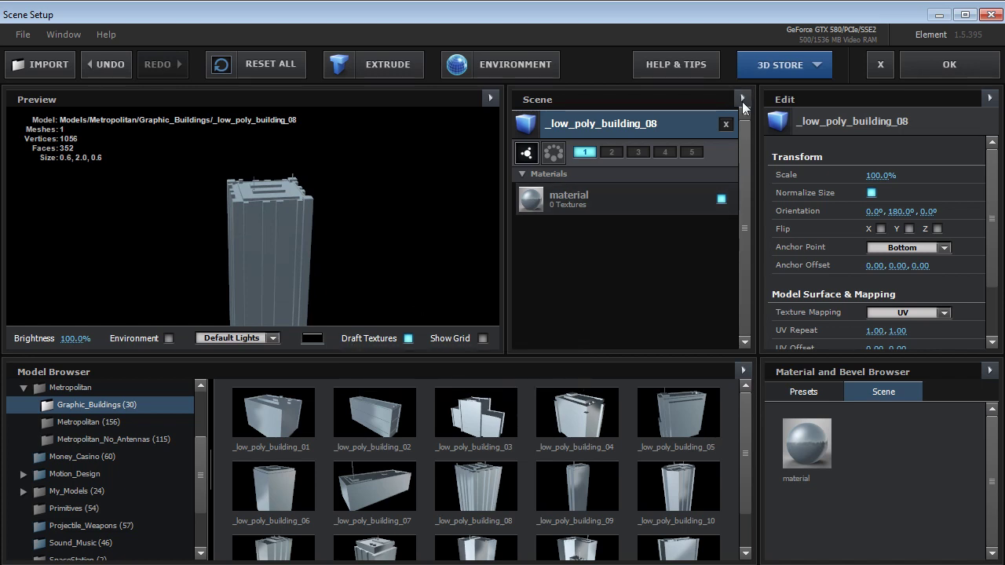
click(724, 124)
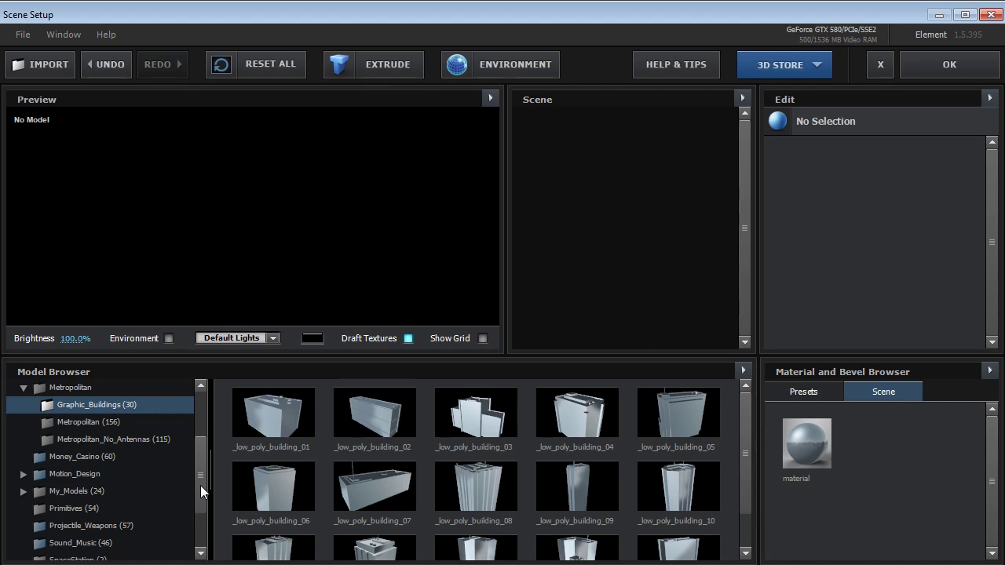
Browse the Metropolitan (156) subfolder from the individual buildings through to the street layouts
drag(198, 485, 196, 483)
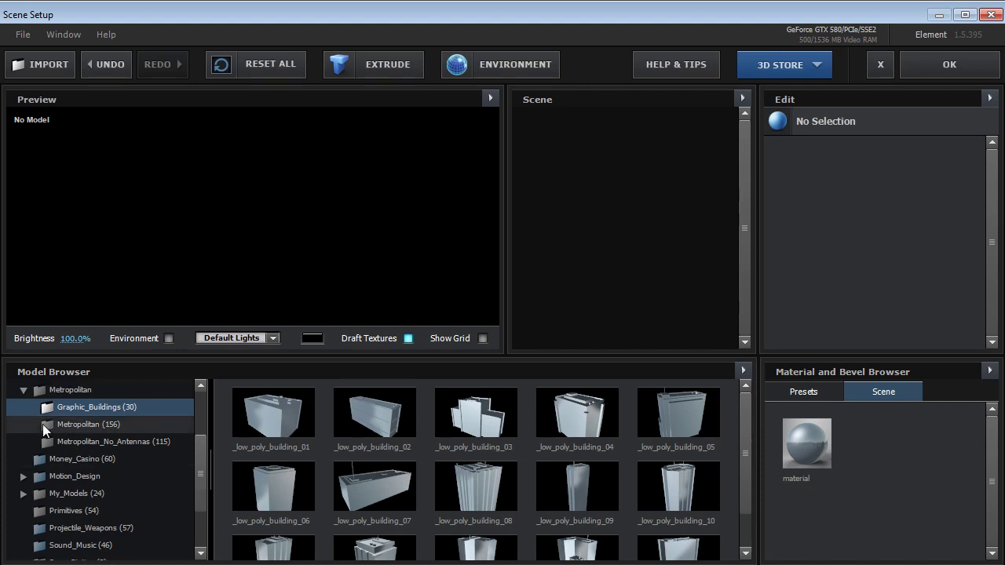
click(46, 426)
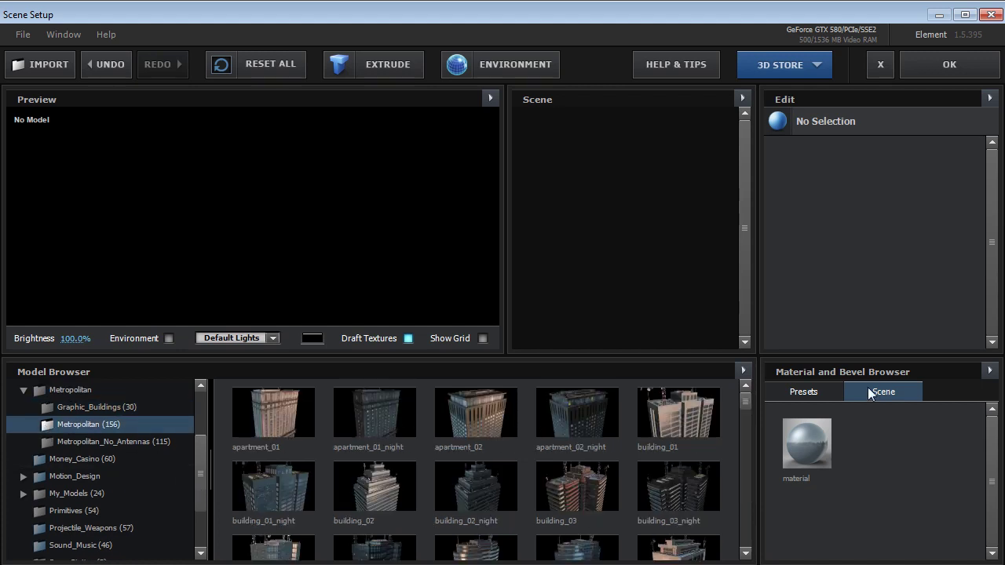
drag(741, 401, 741, 454)
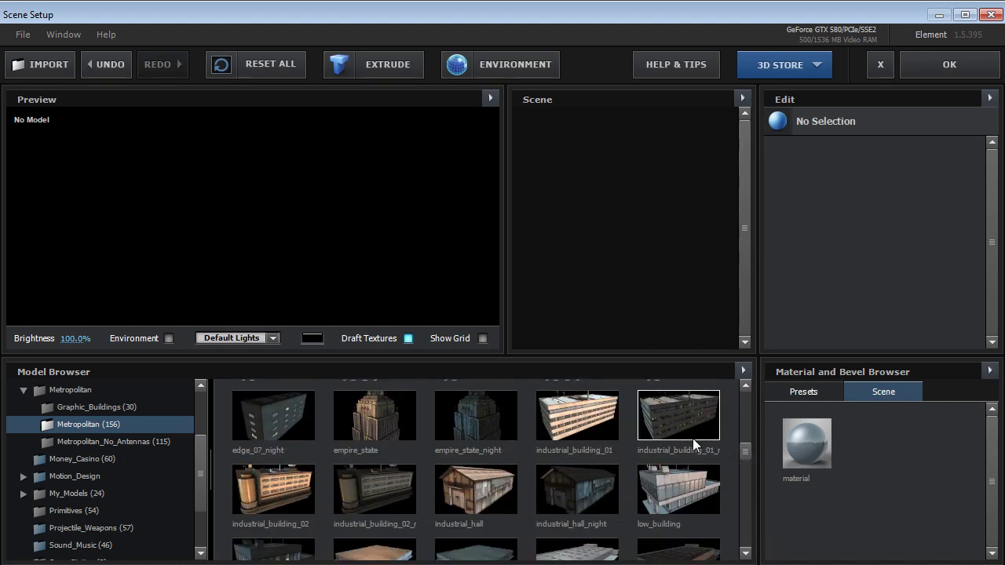
drag(751, 448, 729, 514)
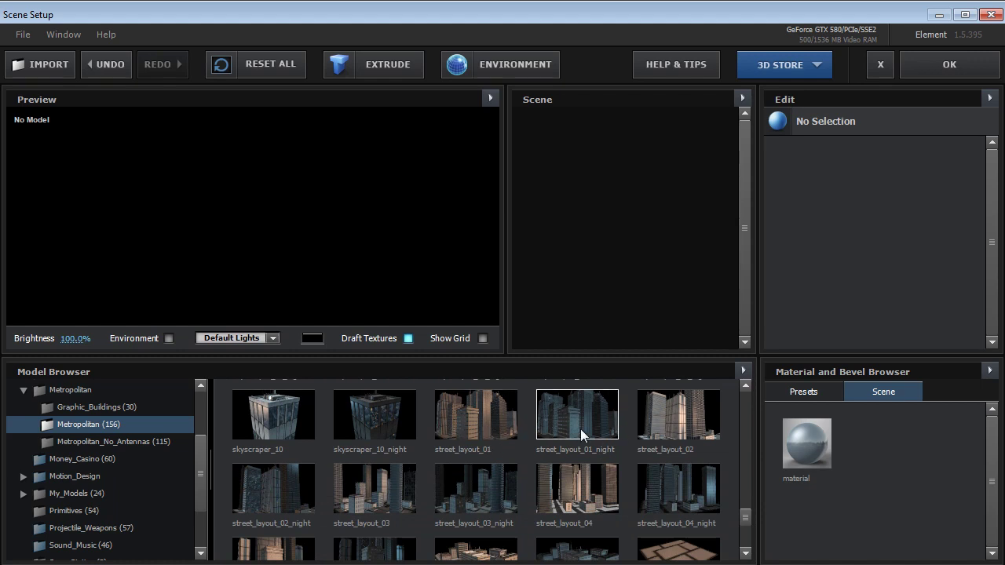
drag(747, 523, 745, 531)
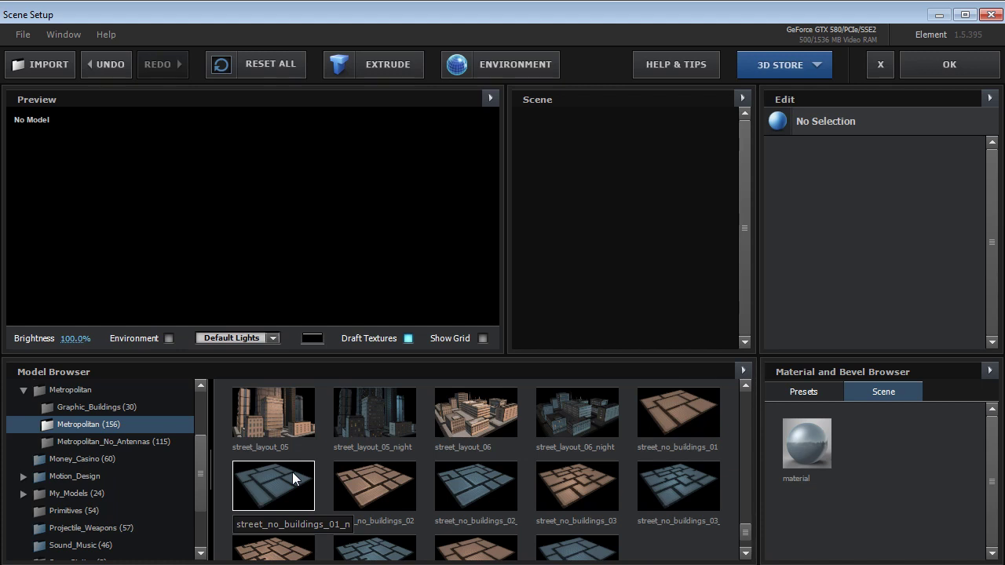
Compare the Metropolitan_No_Antennas models with the matching buildings in the Metropolitan subfolder
click(73, 442)
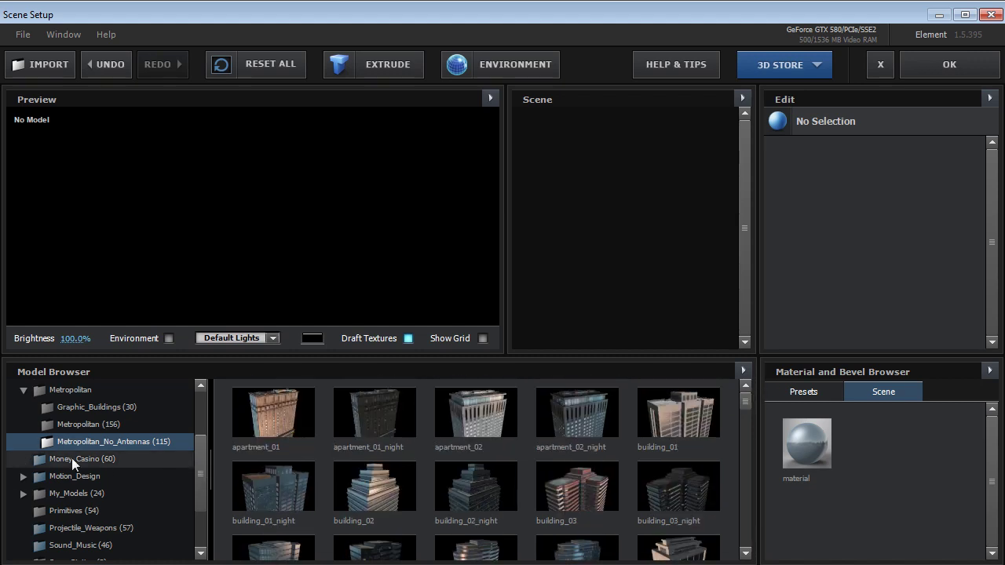
click(102, 424)
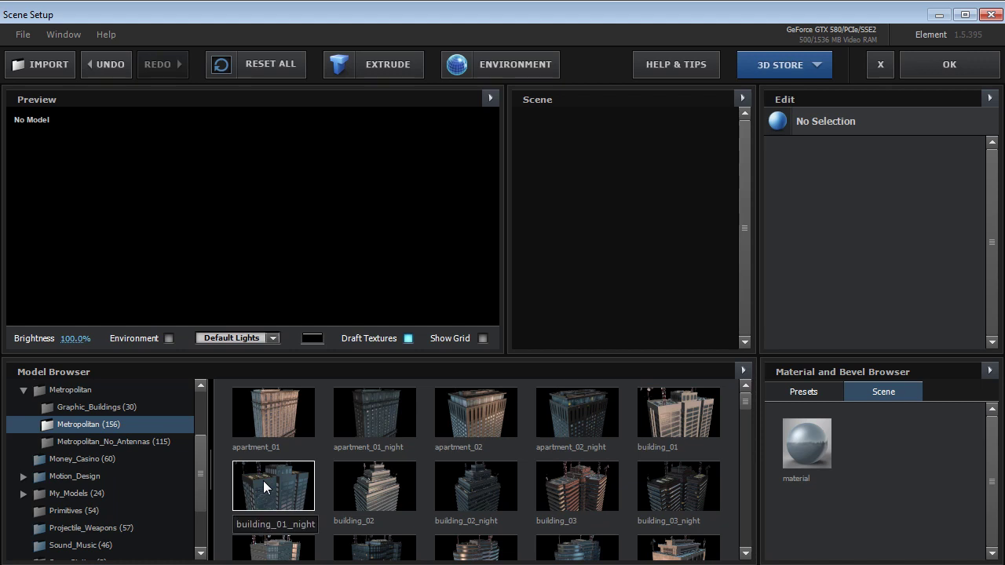
click(135, 443)
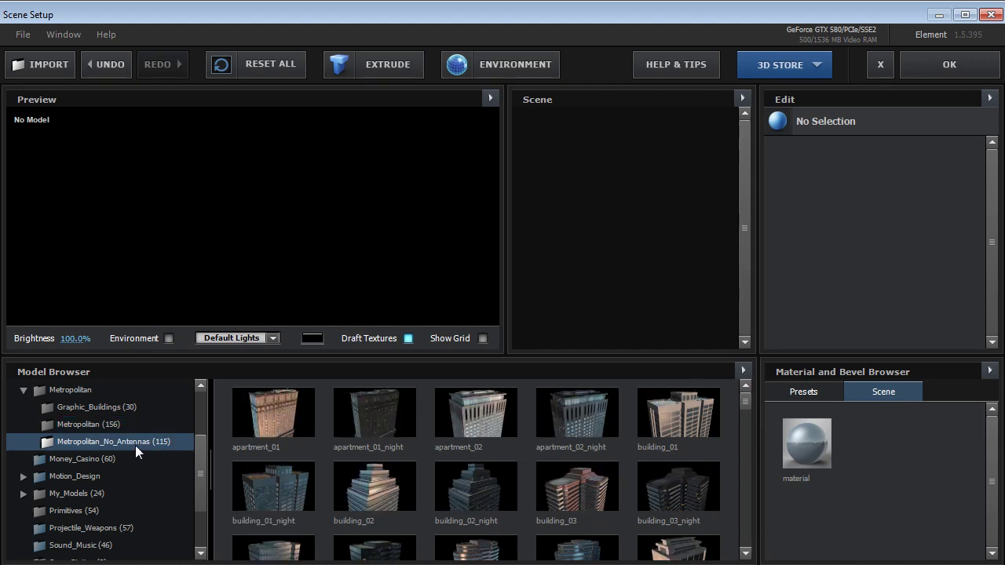
drag(740, 406, 737, 442)
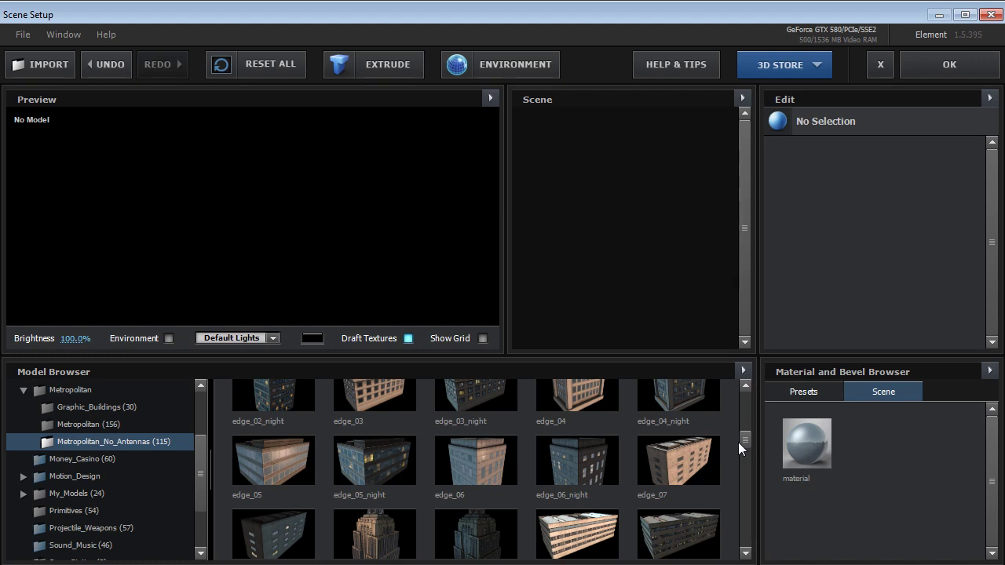
drag(738, 443, 744, 402)
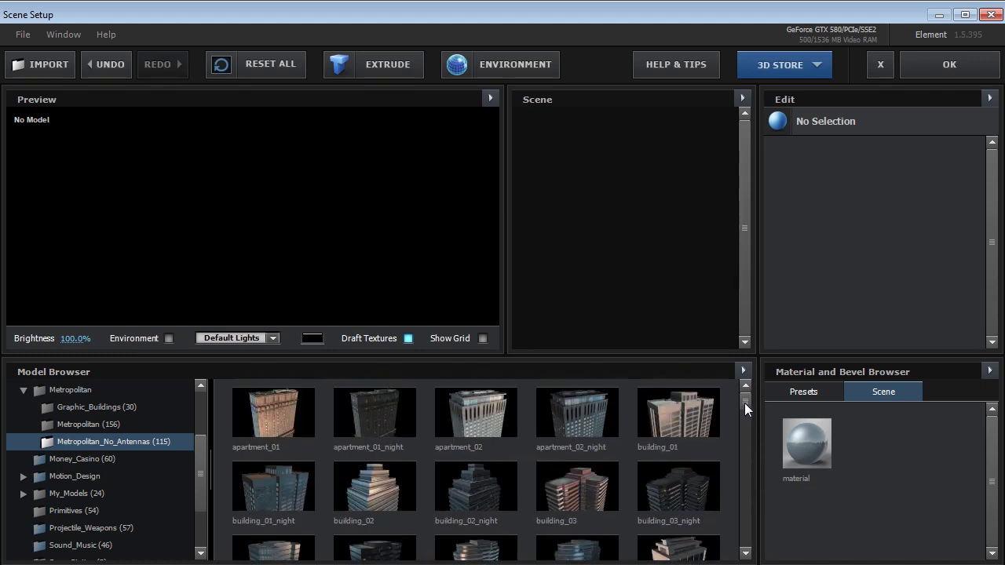
Add the building_01_night model from the Metropolitan subfolder to the scene
click(77, 424)
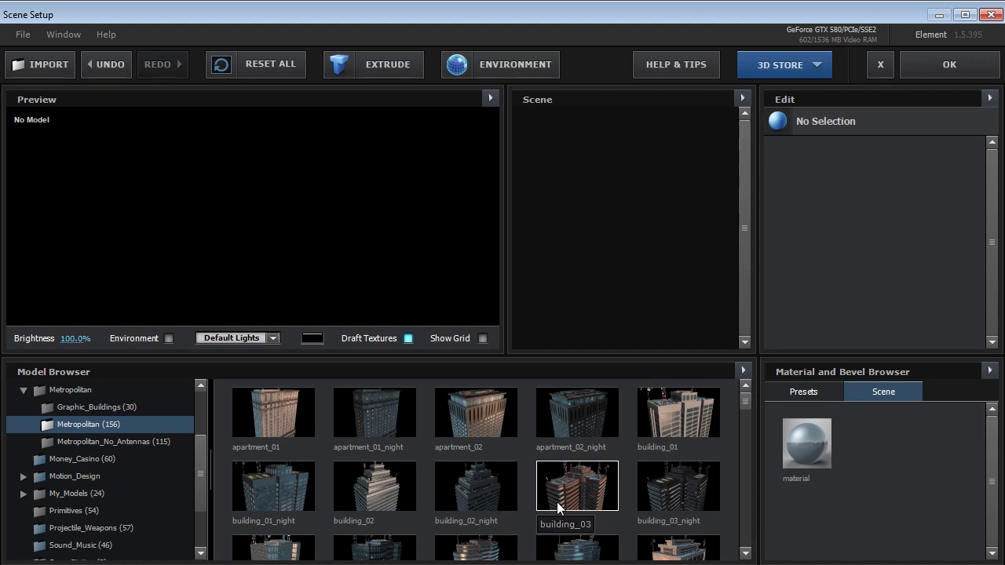
click(237, 491)
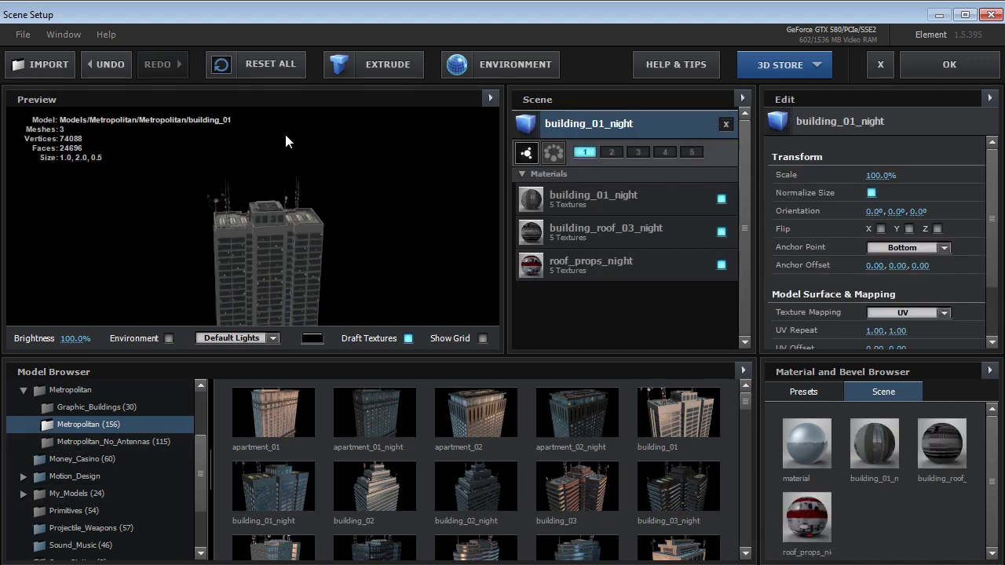
drag(294, 266, 268, 206)
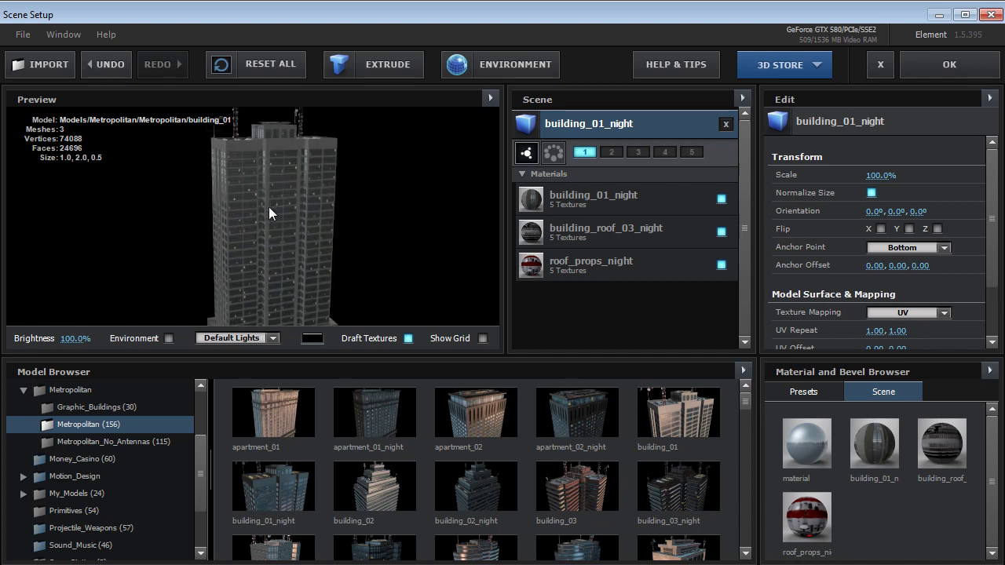
Switch the preview lighting to Cinema and lower its brightness to 27% to inspect the building's lit windows
click(219, 339)
click(259, 376)
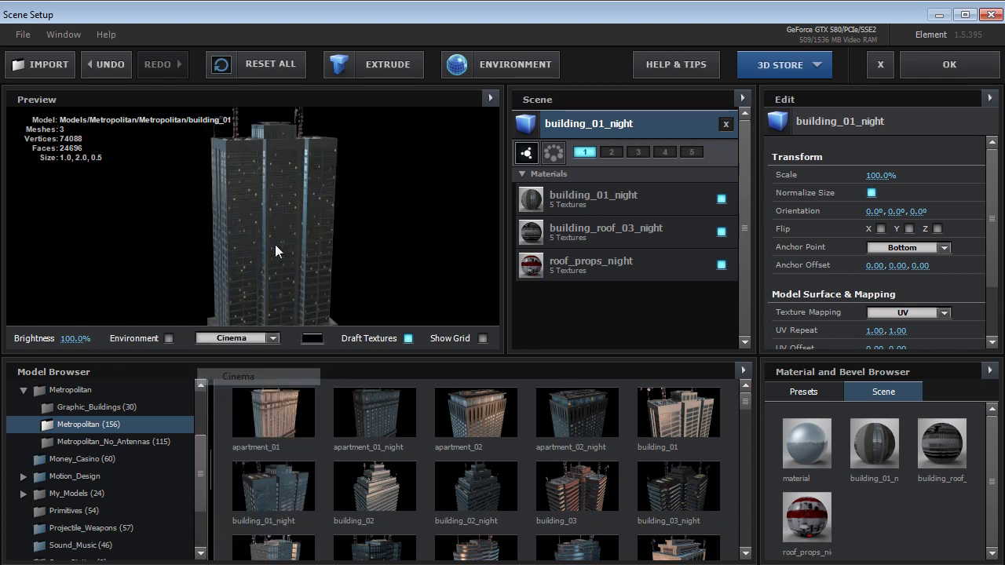
drag(72, 346, 52, 343)
drag(227, 266, 309, 270)
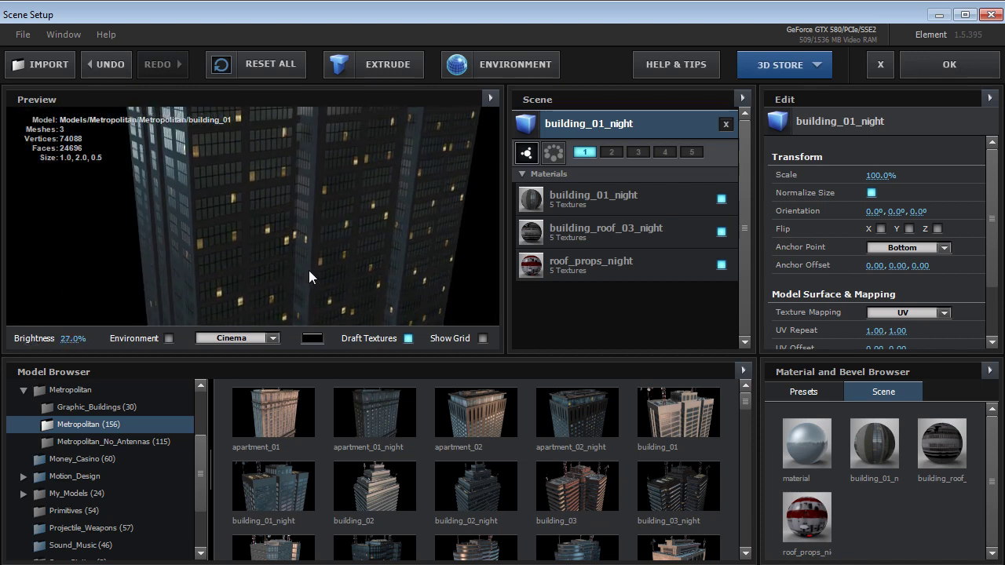
drag(340, 193, 325, 318)
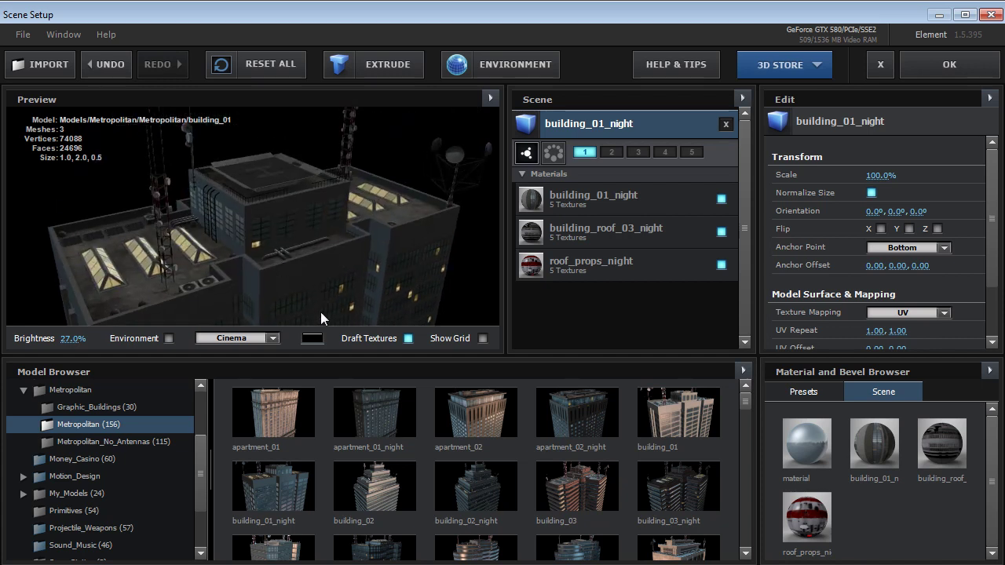
Turn off draft textures in the preview and examine the building's rooftop antennas up close
click(408, 338)
drag(184, 281, 283, 264)
drag(341, 223, 287, 240)
Examine the rooftop antennas in wireframe display and return the preview to shaded display
click(490, 98)
click(527, 183)
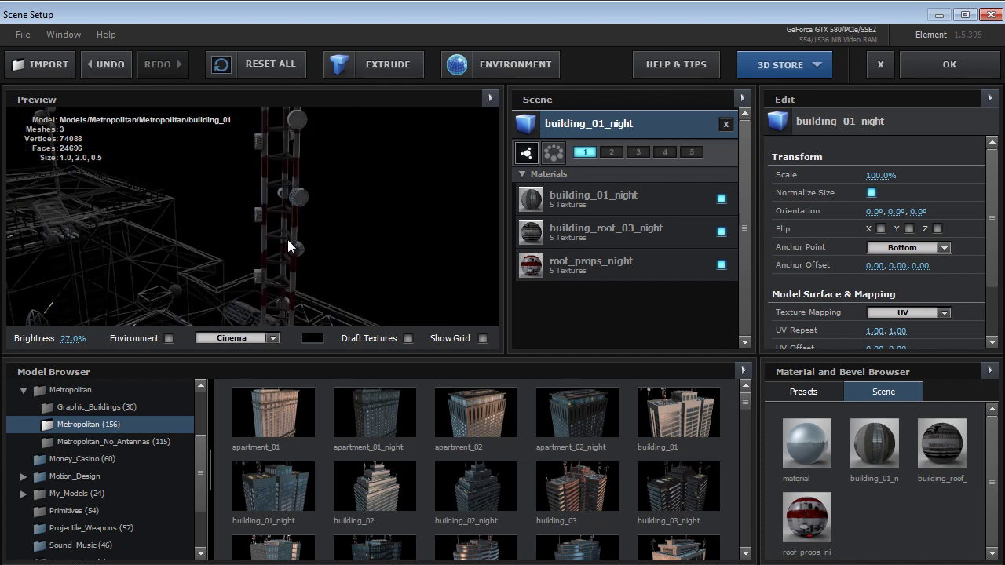
scroll(286, 240, down, 3)
click(490, 97)
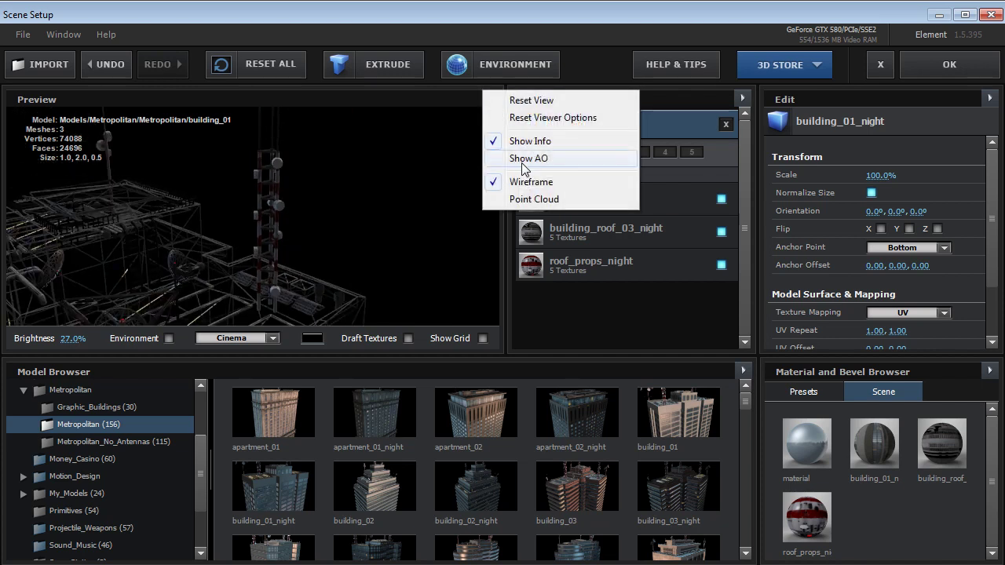
click(520, 181)
Hide the model info in the preview and remove building_01_night from the scene
mouse_move(259, 242)
mouse_down()
mouse_move(212, 262)
mouse_move(268, 266)
mouse_move(278, 235)
mouse_move(283, 256)
mouse_move(350, 191)
mouse_move(317, 229)
mouse_up()
click(490, 97)
click(519, 141)
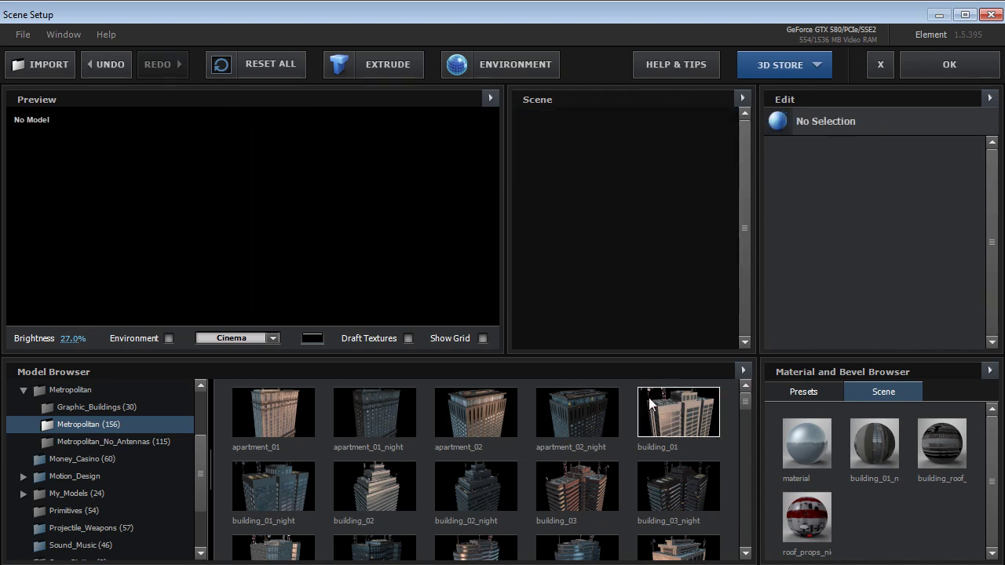
Add the apartment_02 model to the scene and raise the preview brightness to 98% to inspect its roof
click(471, 427)
drag(300, 209, 292, 246)
drag(73, 338, 121, 338)
mouse_move(313, 287)
mouse_down()
mouse_move(254, 276)
mouse_move(320, 218)
mouse_move(260, 280)
mouse_move(248, 267)
mouse_move(309, 278)
mouse_up()
scroll(275, 226, up, 3)
scroll(275, 236, up, 5)
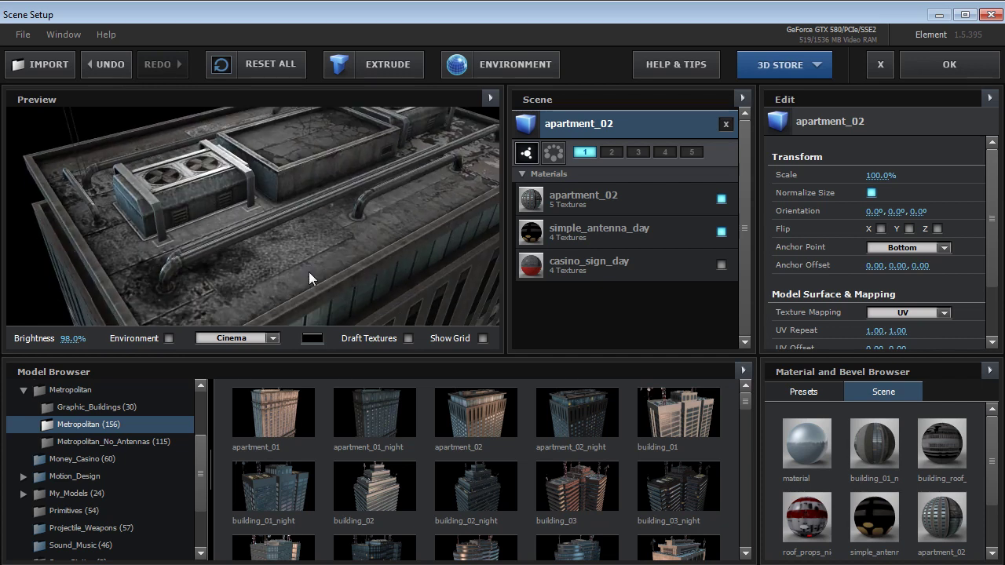
scroll(306, 229, down, 6)
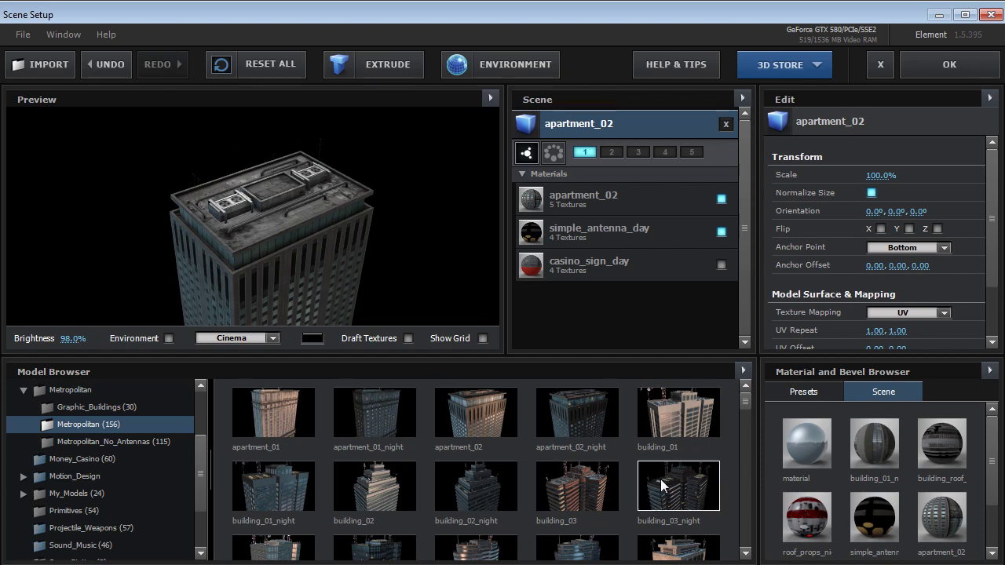
Add the building_03 model to the scene and inspect its rooftop in the preview
click(577, 487)
drag(266, 288, 329, 293)
scroll(334, 272, up, 3)
Add the empire_state model from the Metropolitan subfolder to the scene and view it from several angles
drag(745, 399, 745, 418)
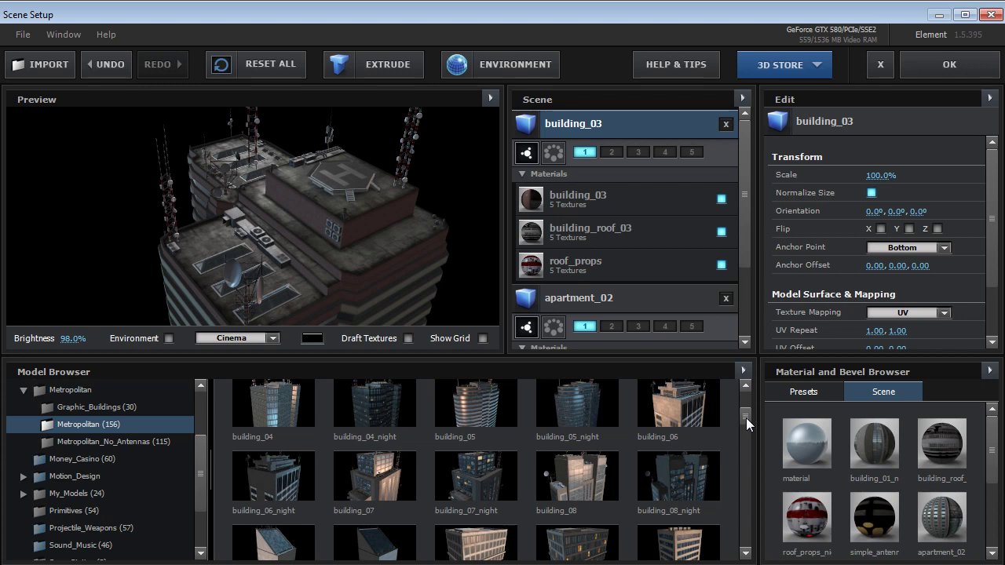
drag(745, 417, 742, 449)
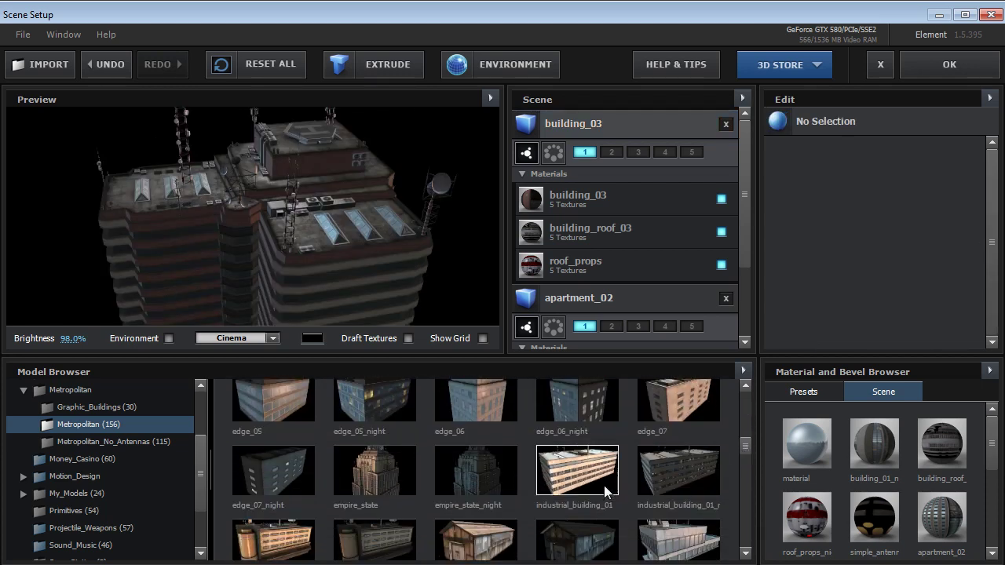
click(375, 471)
drag(263, 299, 293, 261)
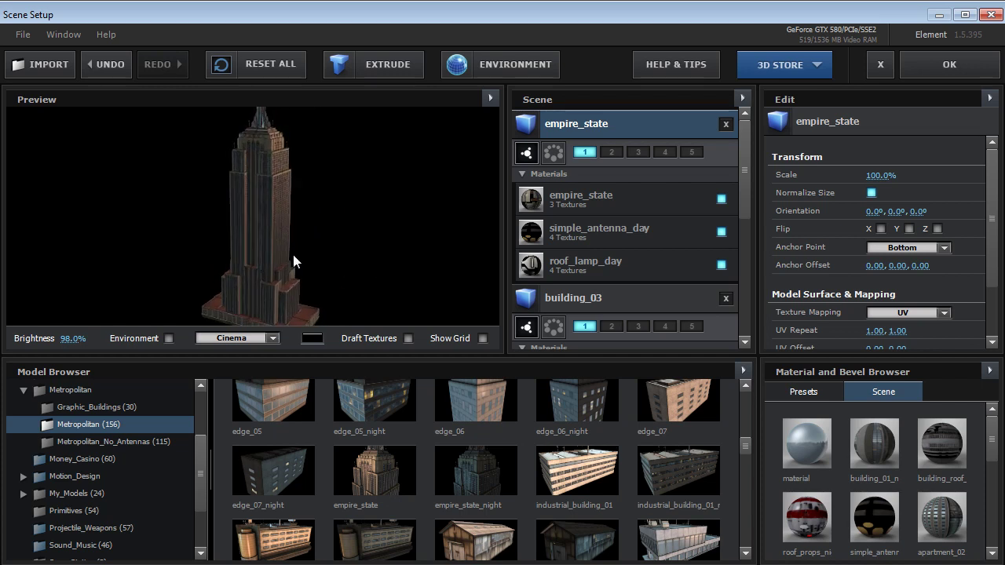
drag(267, 182, 316, 200)
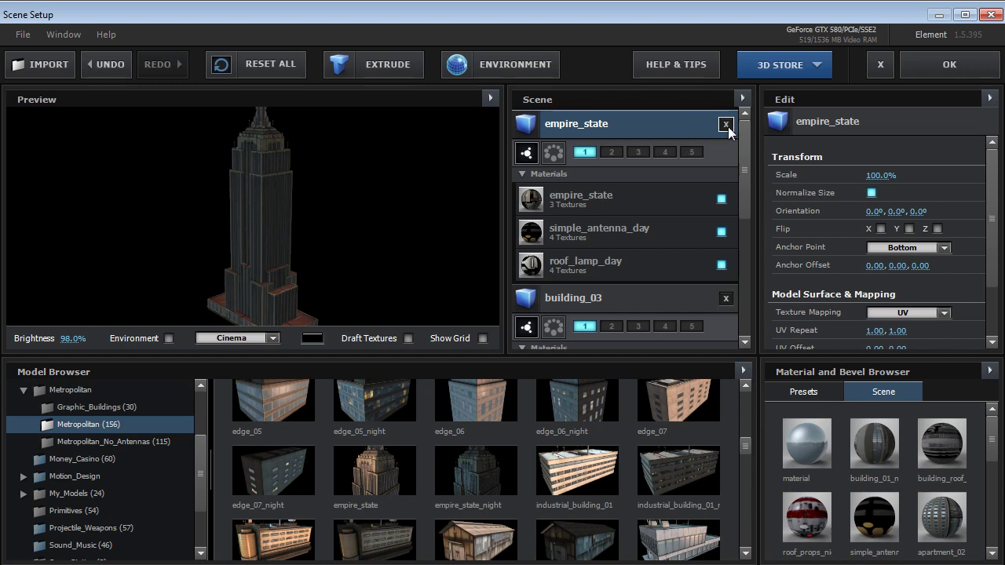
Add the night version of industrial_building_01 to the scene and inspect its roof in the preview
click(660, 464)
drag(216, 235, 302, 203)
Add the low_industry_01_night and office_01 models from the Metropolitan subfolder to the scene and inspect each in the preview
drag(748, 450, 744, 469)
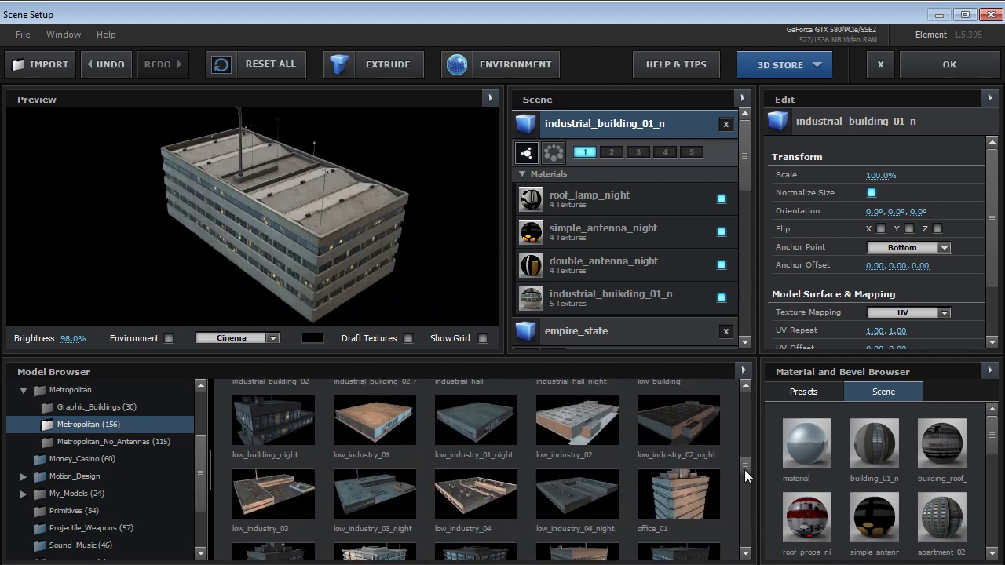
click(475, 433)
drag(199, 228, 338, 306)
click(679, 491)
drag(262, 173, 292, 223)
Add the office_04 model to the scene, inspect its rooftop, and set the preview brightness to 93%
drag(745, 466, 744, 480)
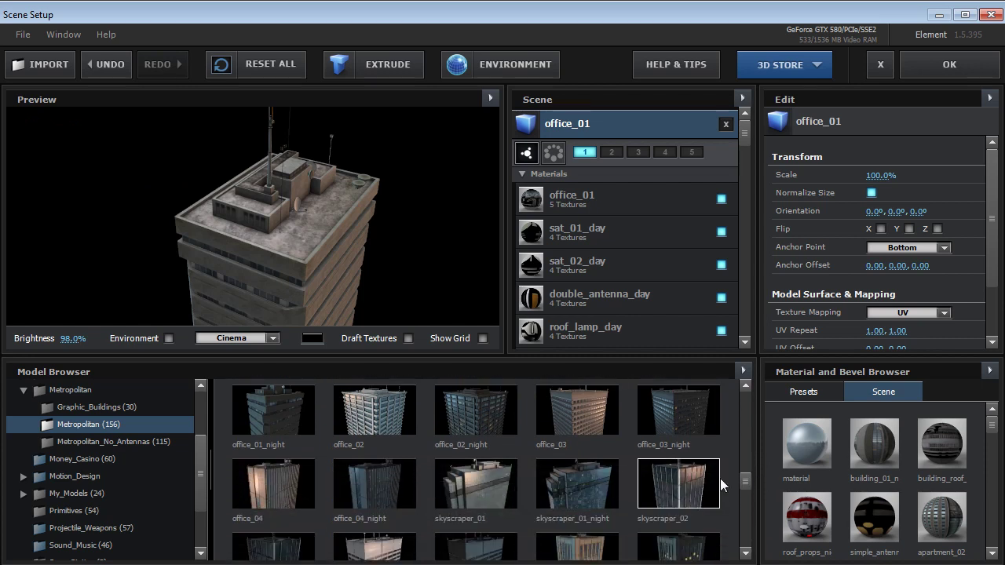
click(290, 483)
drag(357, 197, 343, 241)
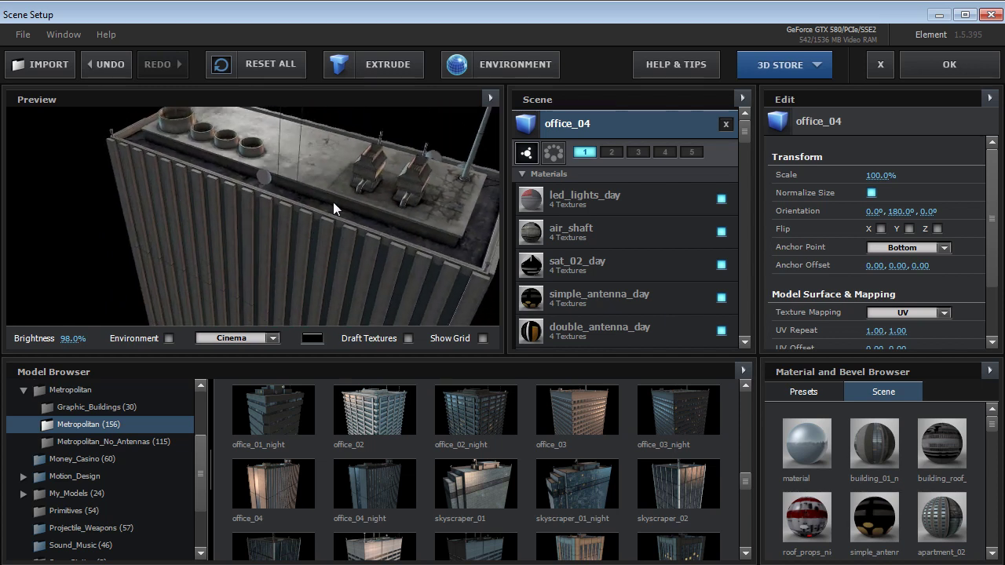
drag(333, 201, 243, 265)
drag(71, 338, 58, 339)
drag(369, 227, 317, 282)
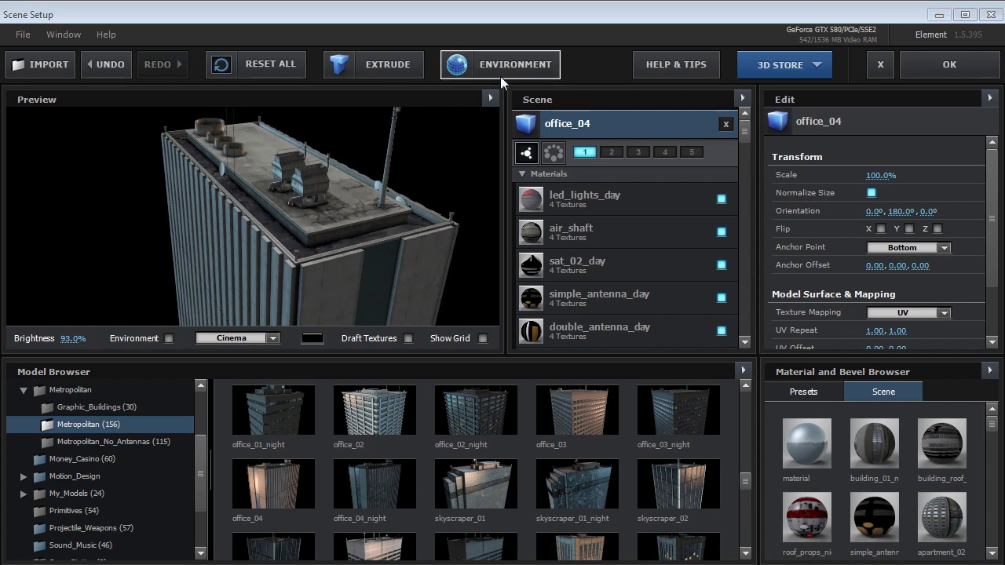
Add the office_02_night and office_02 models to the scene and view each building in the preview
click(475, 410)
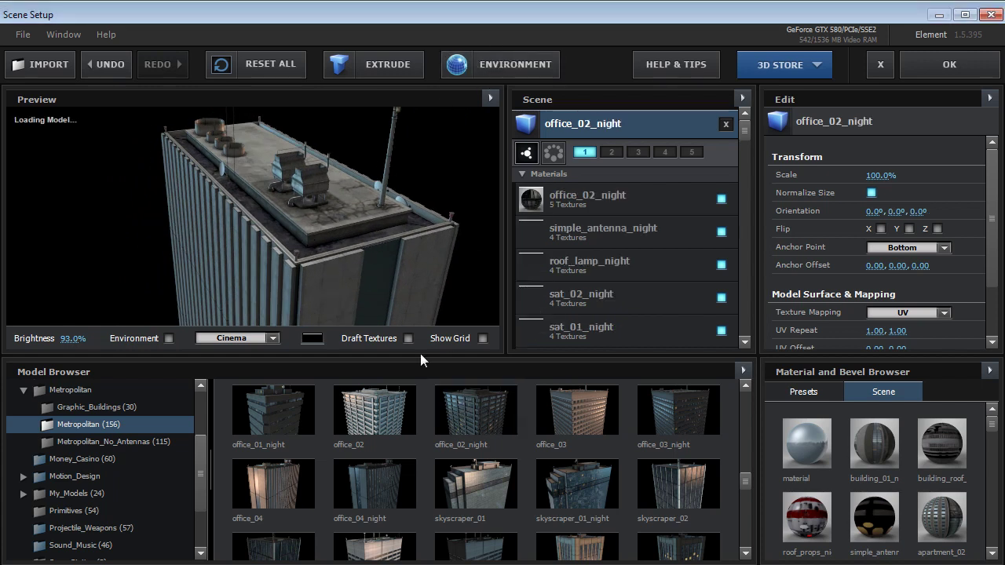
drag(325, 305, 312, 272)
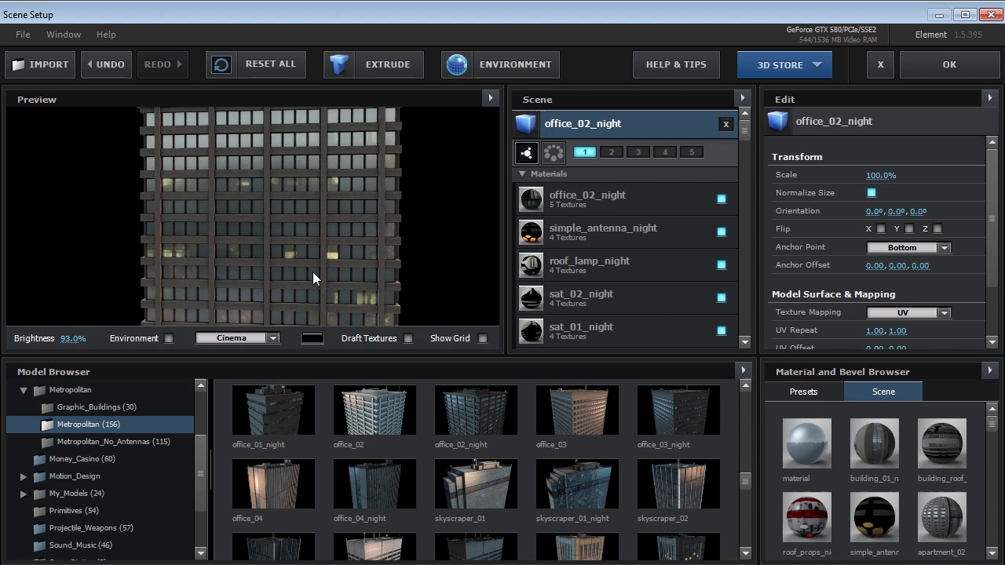
click(375, 410)
drag(222, 218, 294, 217)
Try the Garden map as the scene's environment texture, moving the settings window off the building preview
click(487, 69)
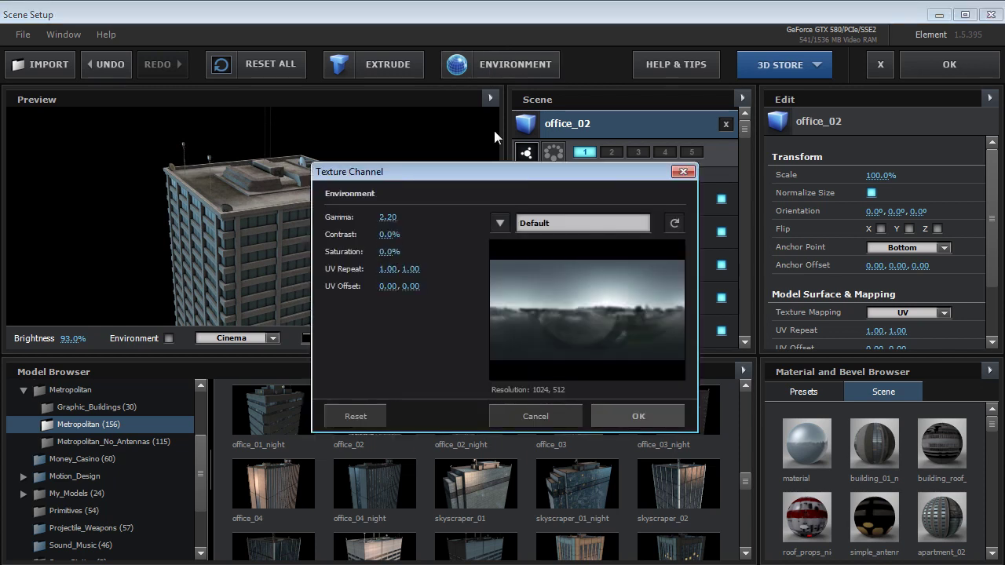
click(496, 227)
click(550, 318)
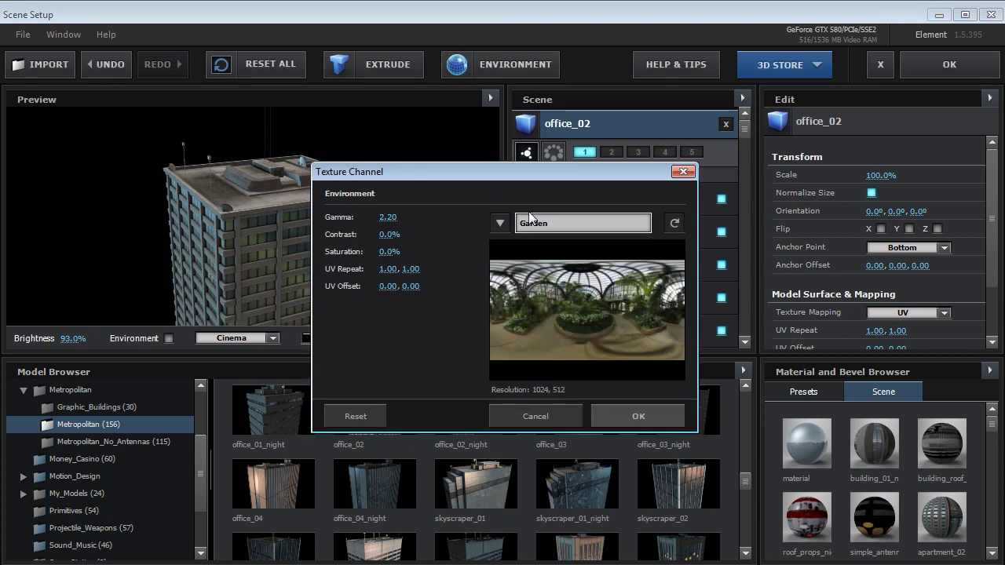
drag(428, 172, 524, 161)
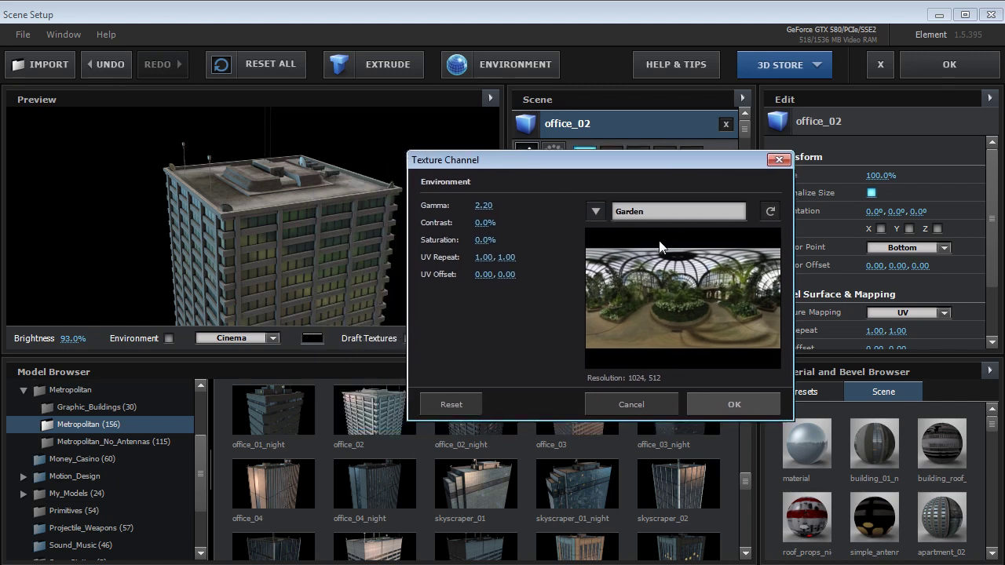
drag(566, 162, 567, 177)
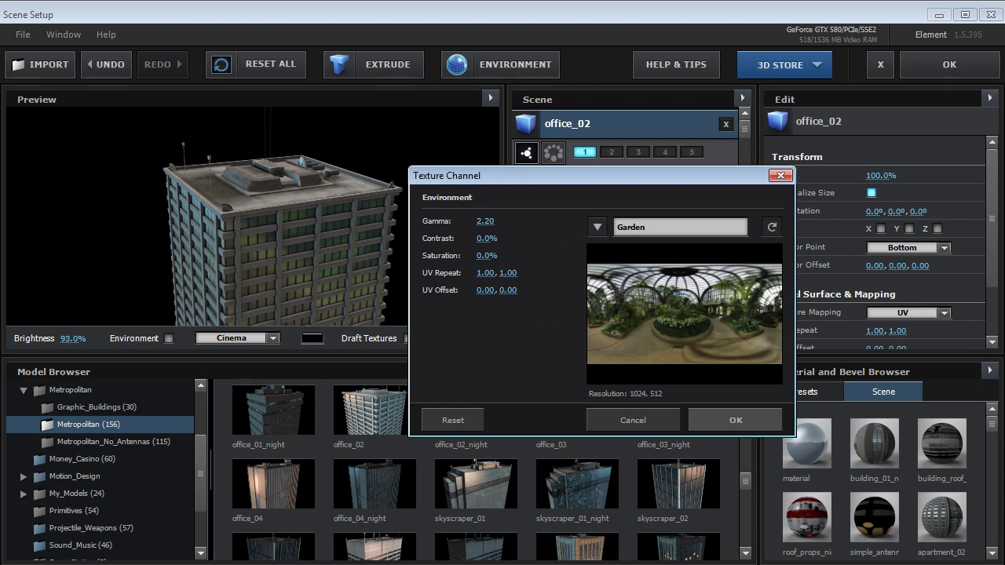
Set the environment texture to blue_skyline_4k and inspect its reflections in the office_02 windows up close
drag(631, 223, 633, 226)
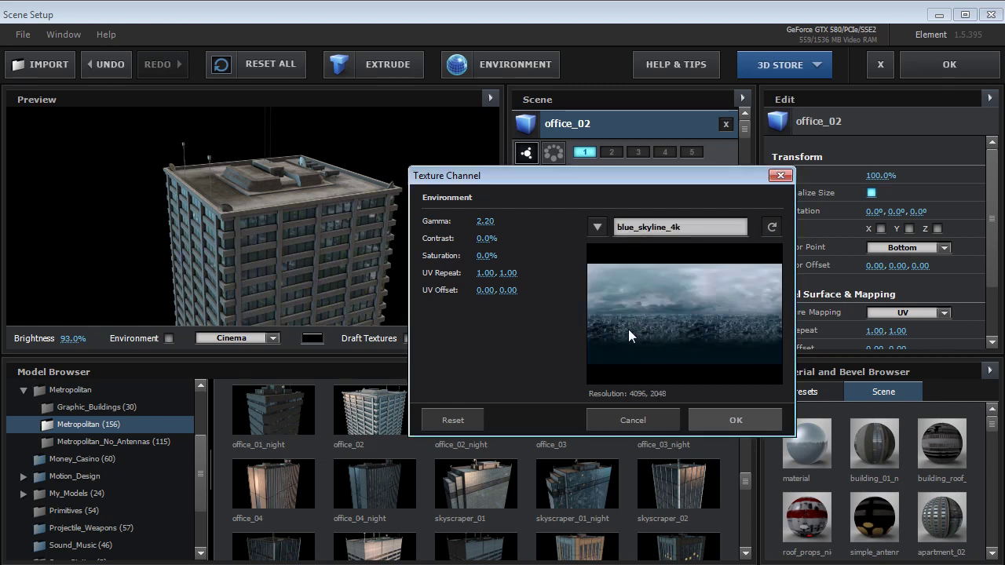
click(728, 414)
drag(439, 298, 329, 247)
scroll(260, 261, up, 10)
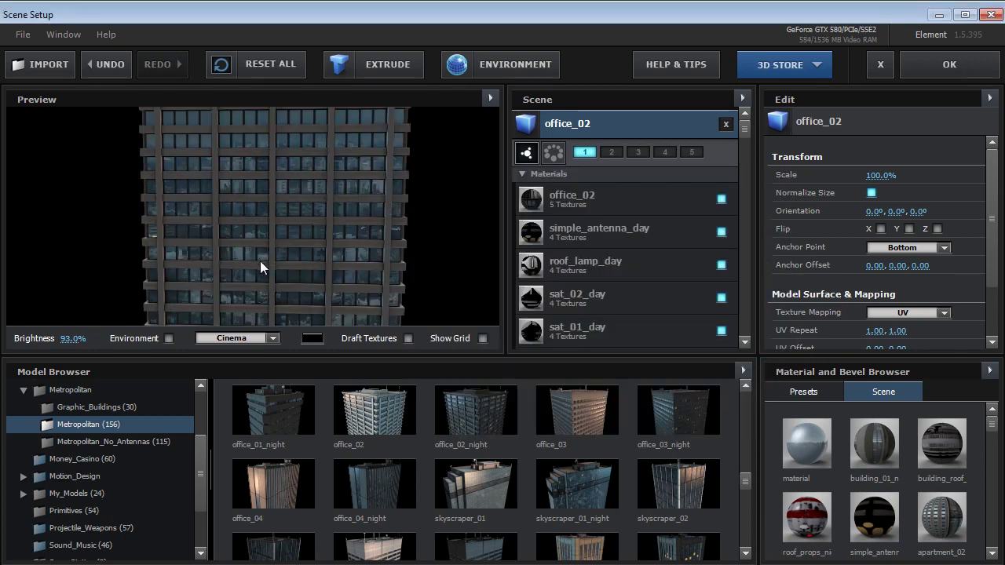
drag(258, 266, 241, 251)
scroll(251, 235, down, 10)
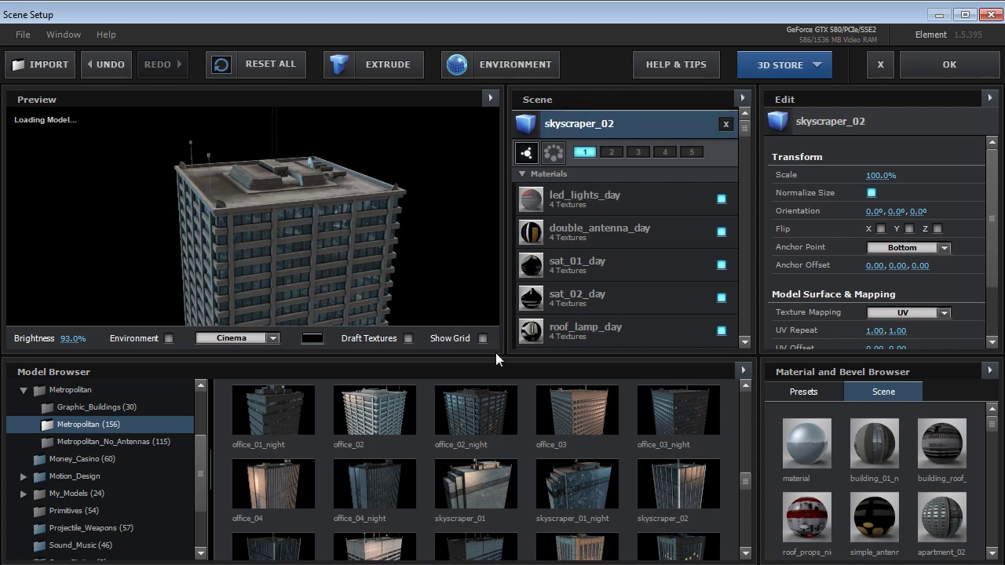
Inspect the skyscraper_02 model from above and look through its rooftop lamp, satellite dish, LED light and antenna materials
drag(261, 218, 275, 234)
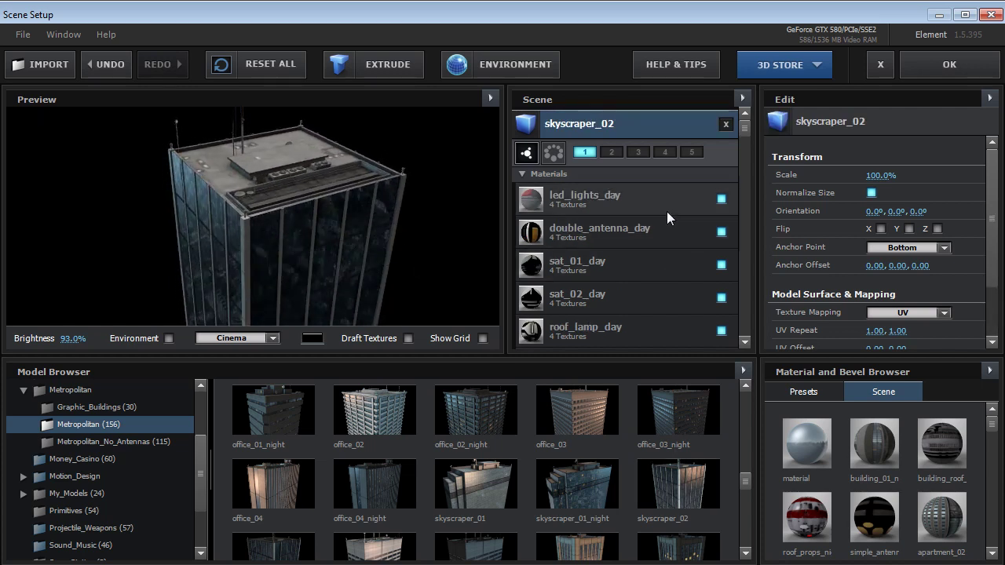
scroll(746, 130, down, 2)
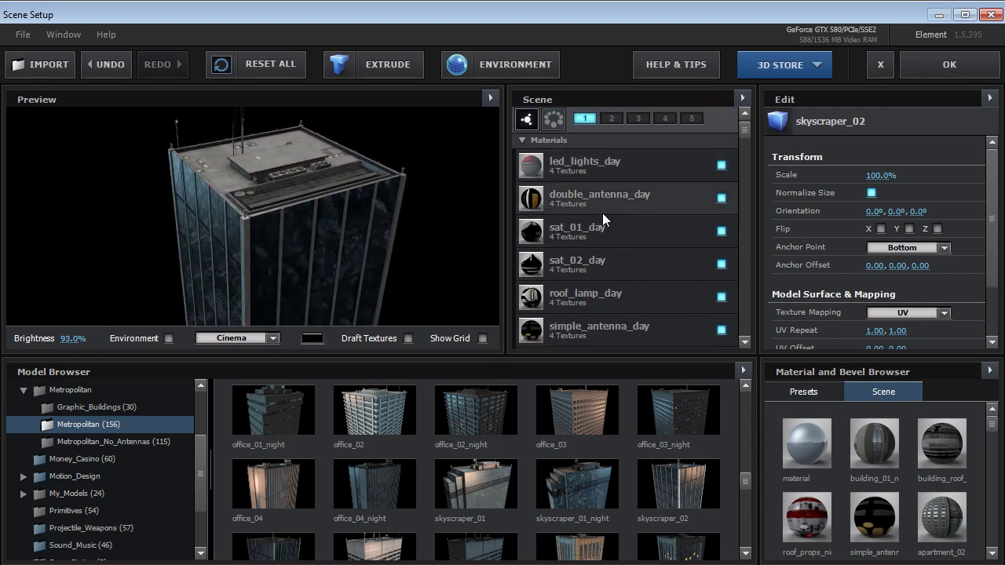
click(593, 299)
click(588, 267)
click(592, 234)
scroll(585, 274, up, 2)
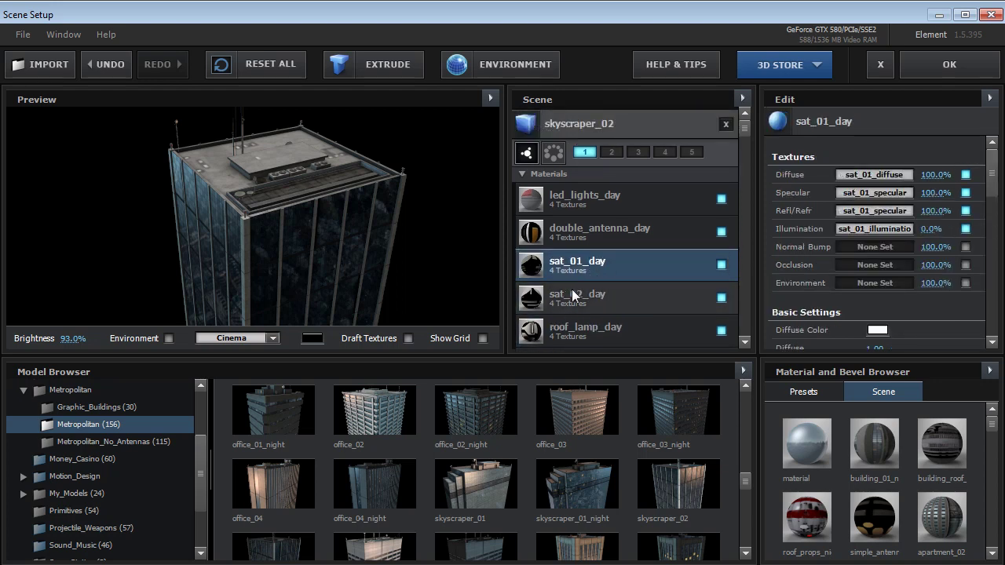
click(581, 230)
click(576, 288)
click(584, 200)
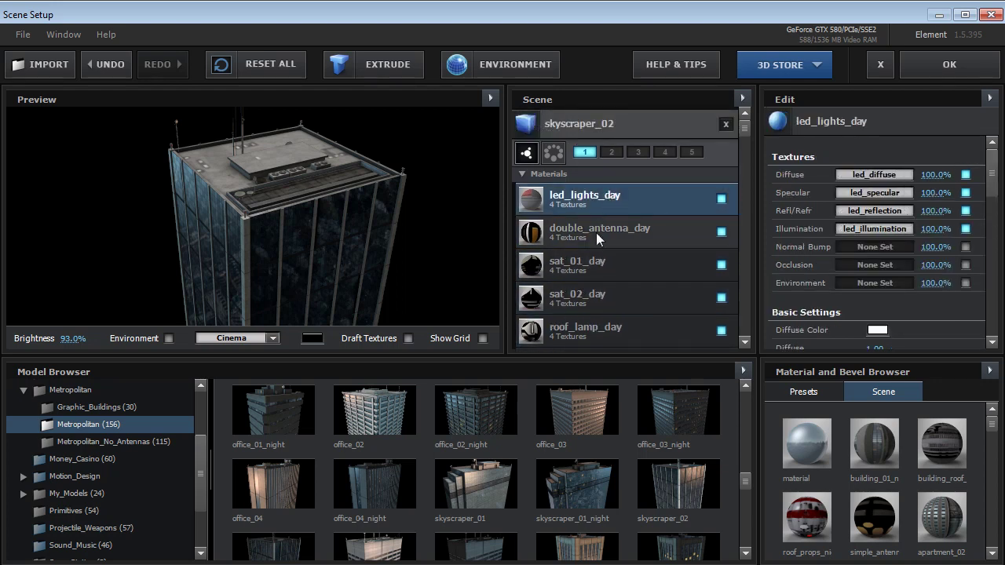
click(596, 232)
Select the skyscraper_02 building material and toggle its visibility off and back on
scroll(620, 267, down, 2)
scroll(625, 310, down, 1)
click(532, 283)
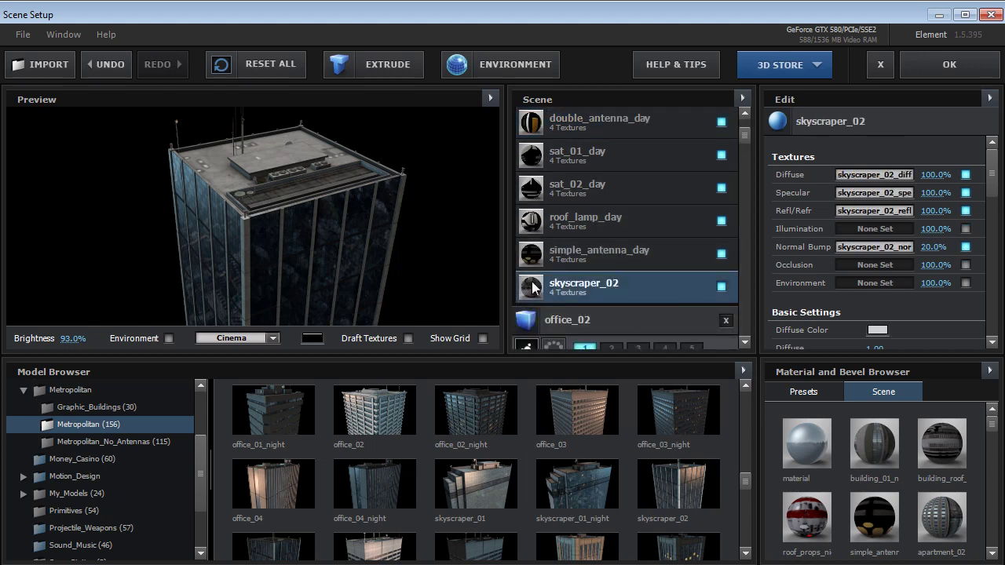
click(721, 287)
click(721, 286)
Try a white diffuse color on the skyscraper_02 material
scroll(949, 178, down, 3)
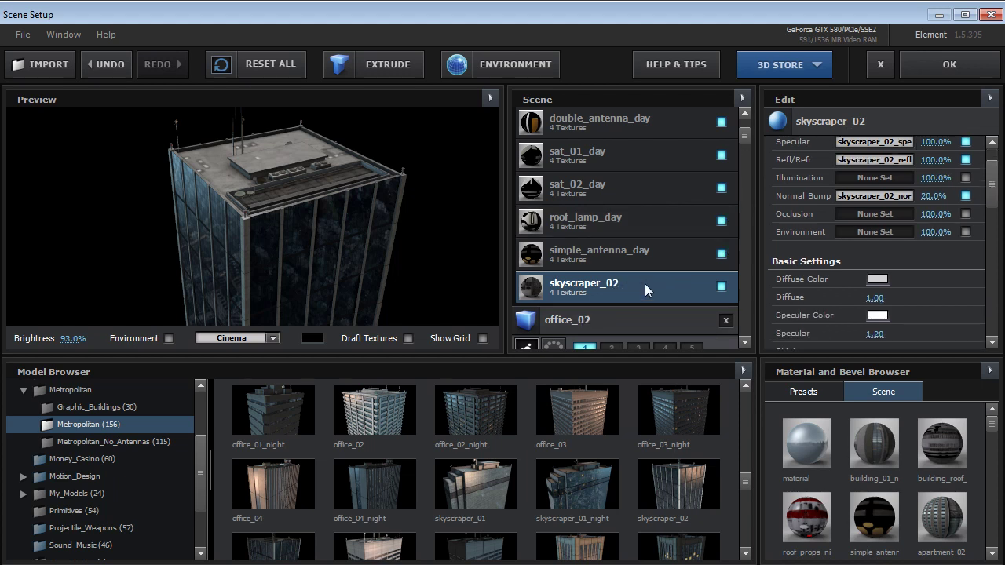
click(877, 278)
mouse_move(847, 280)
mouse_down()
mouse_move(824, 229)
mouse_move(792, 221)
mouse_move(833, 232)
mouse_move(773, 209)
mouse_move(772, 255)
mouse_move(735, 270)
mouse_move(759, 302)
mouse_move(740, 243)
mouse_up()
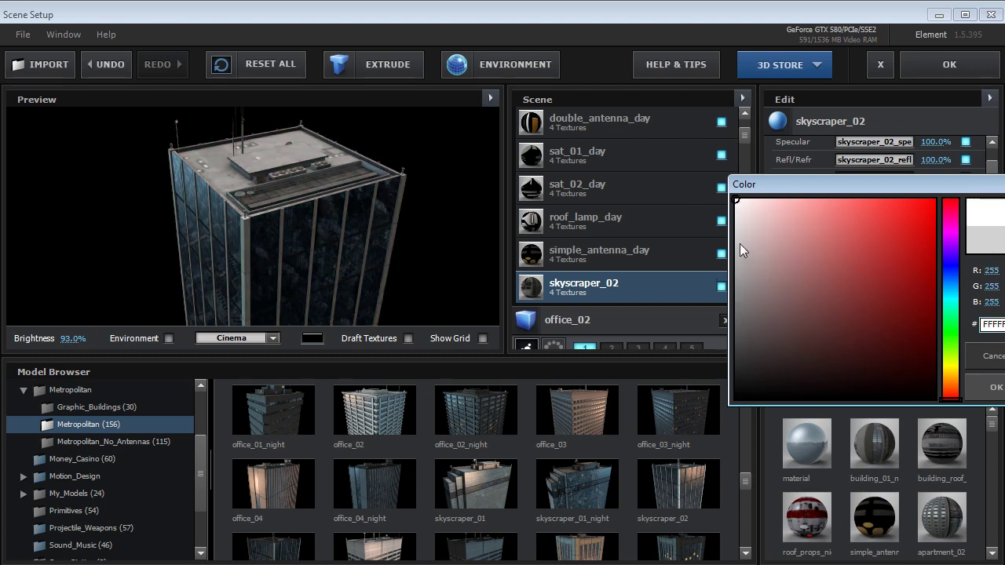
click(993, 387)
scroll(741, 137, up, 1)
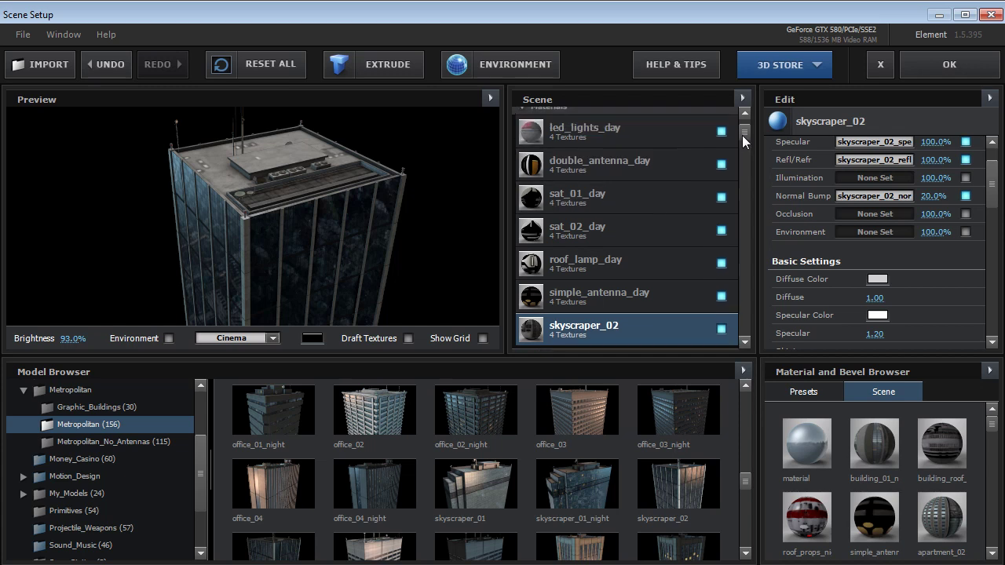
Hide the roof_lamp_day, sat_02_day, sat_01_day and double_antenna_day materials of skyscraper_02 and inspect the cleared rooftop
drag(302, 177, 266, 187)
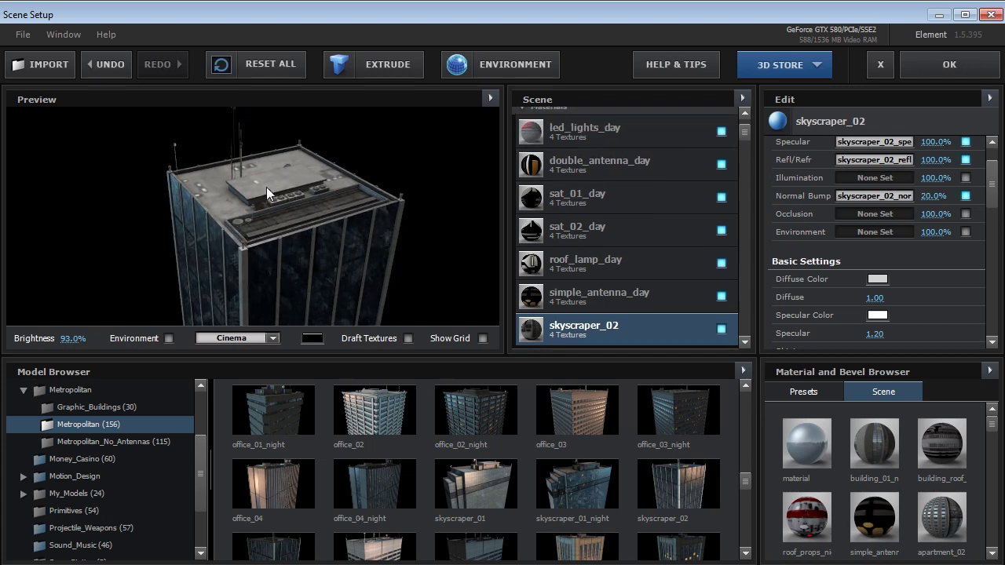
click(635, 292)
click(721, 263)
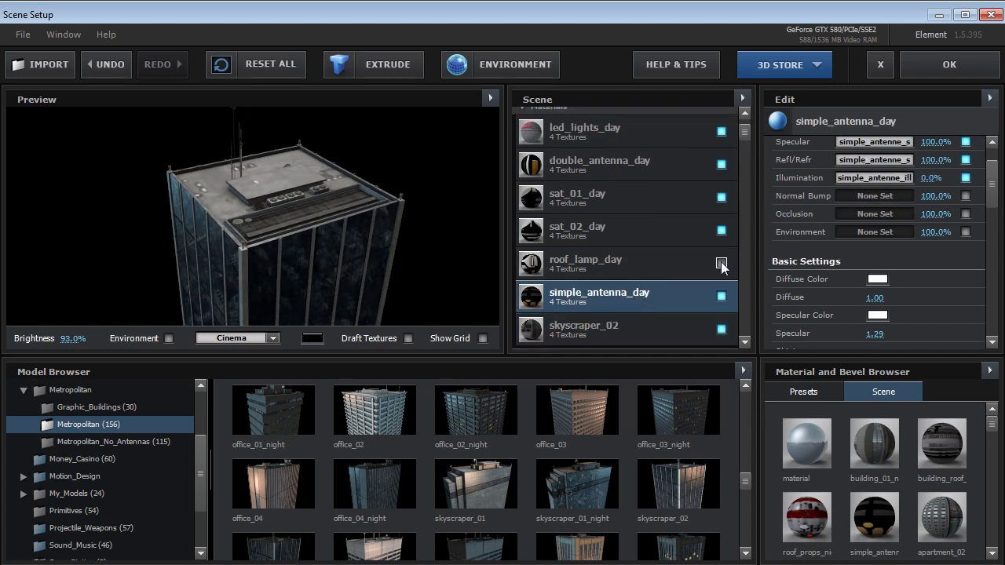
click(720, 231)
click(720, 197)
click(720, 164)
scroll(233, 221, up, 2)
scroll(234, 221, up, 3)
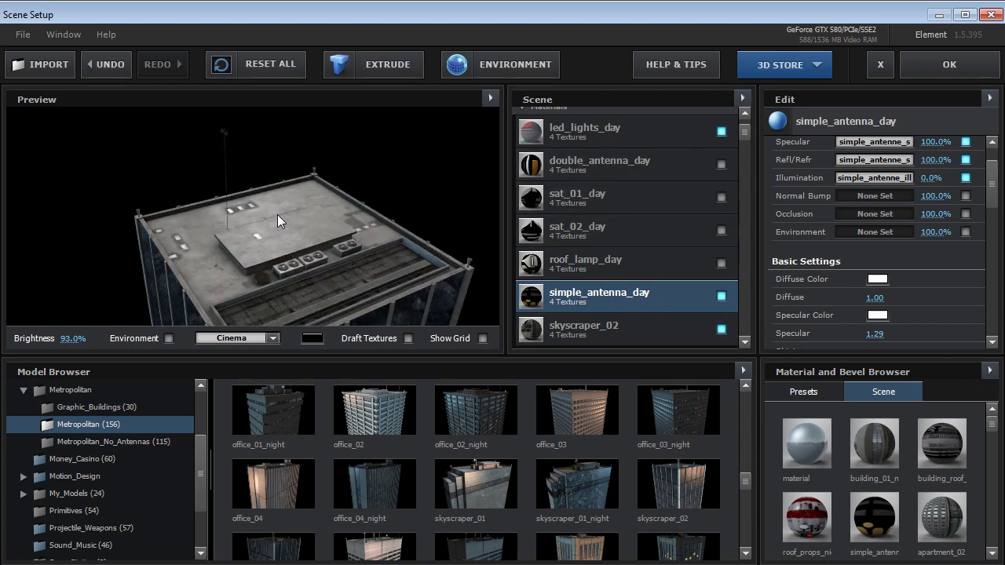
Show the sat_02_day and sat_01_day materials again and toggle led_lights_day off and back on
click(721, 230)
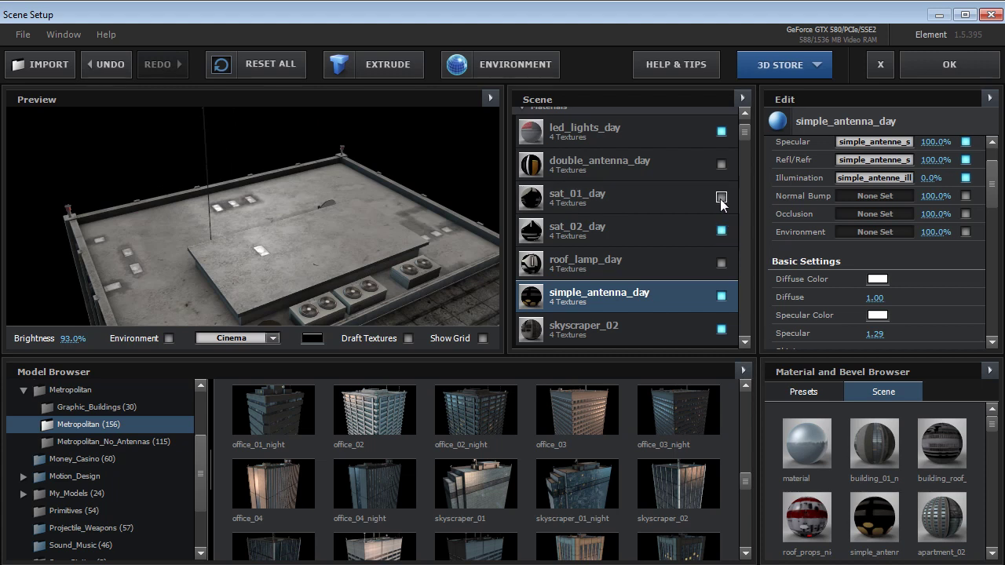
click(720, 197)
click(720, 131)
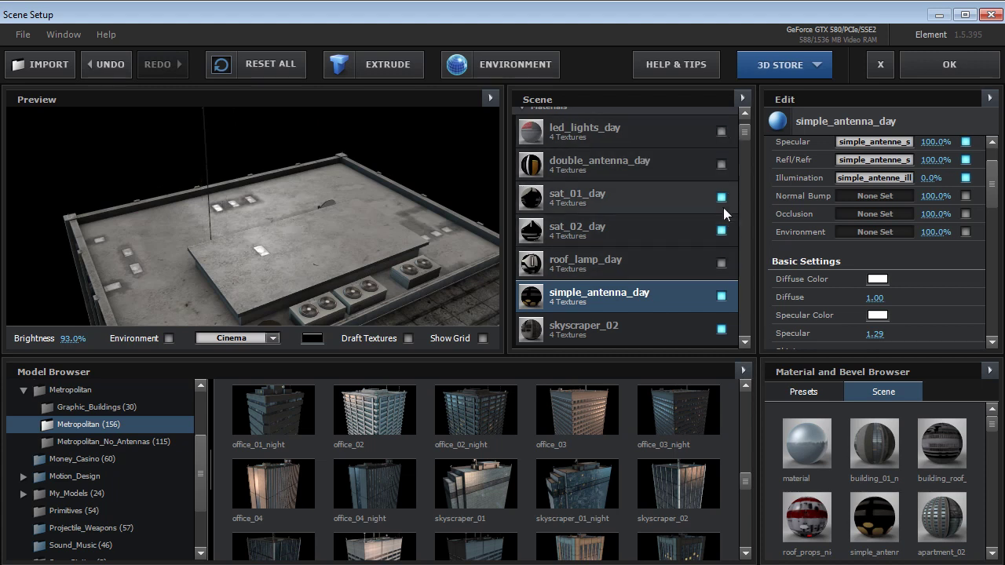
click(720, 131)
Show the roof_lamp_day and double_antenna_day materials again and inspect the skyscraper_02 rooftop from another angle
drag(156, 244, 282, 245)
click(721, 263)
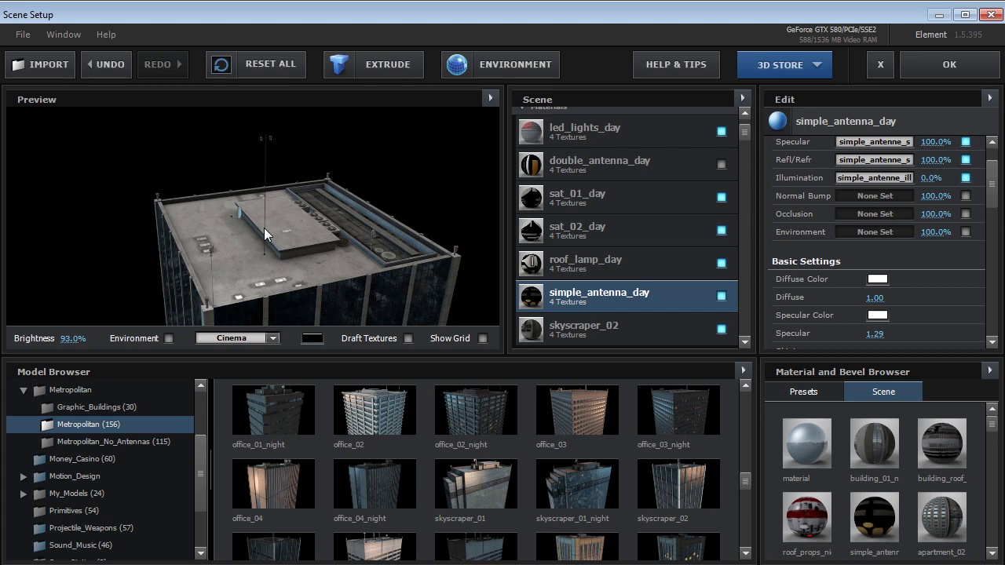
drag(245, 207, 265, 189)
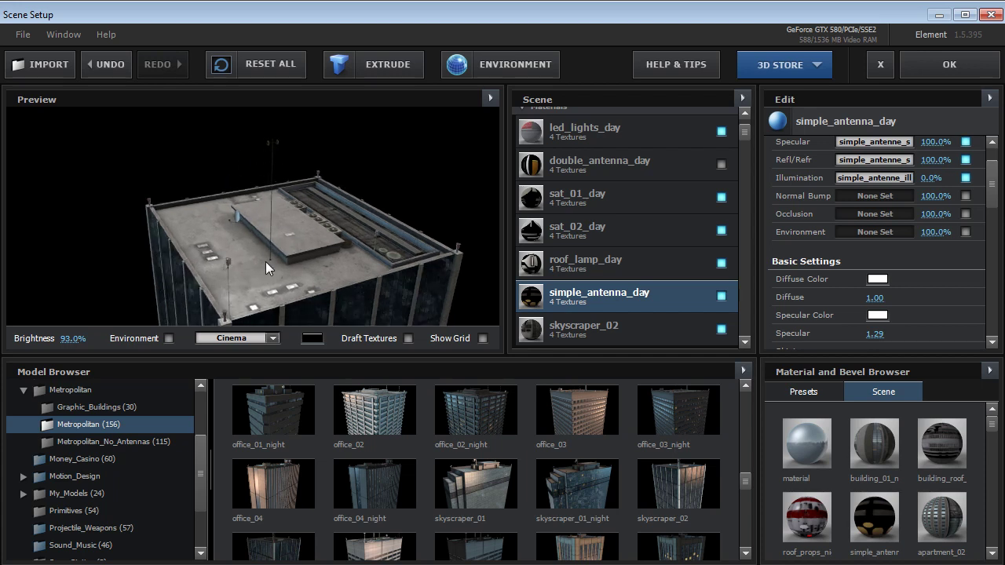
click(720, 164)
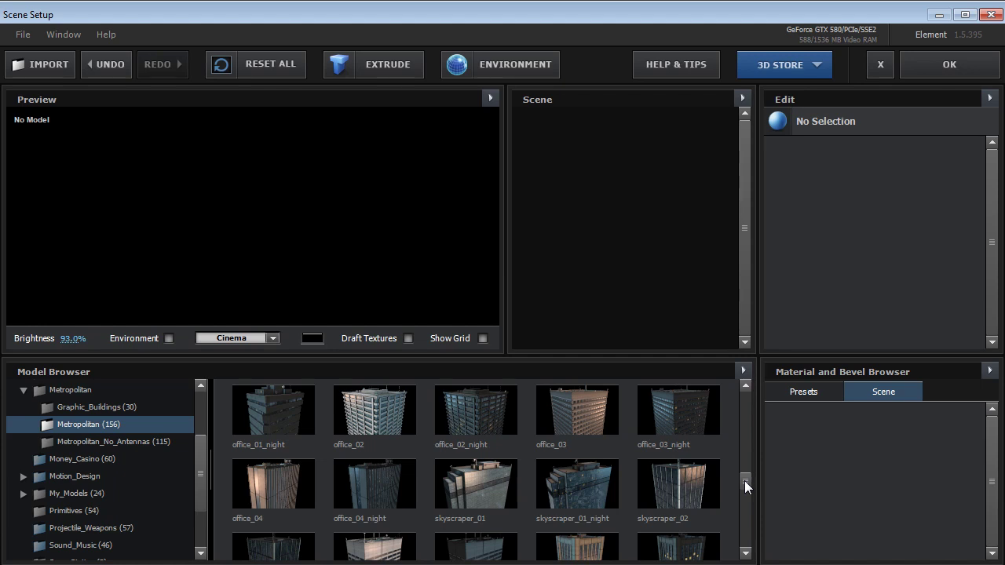
Add the apartment_02 and building_03 models to the emptied scene and inspect each building's rooftop in the preview
drag(744, 480, 742, 396)
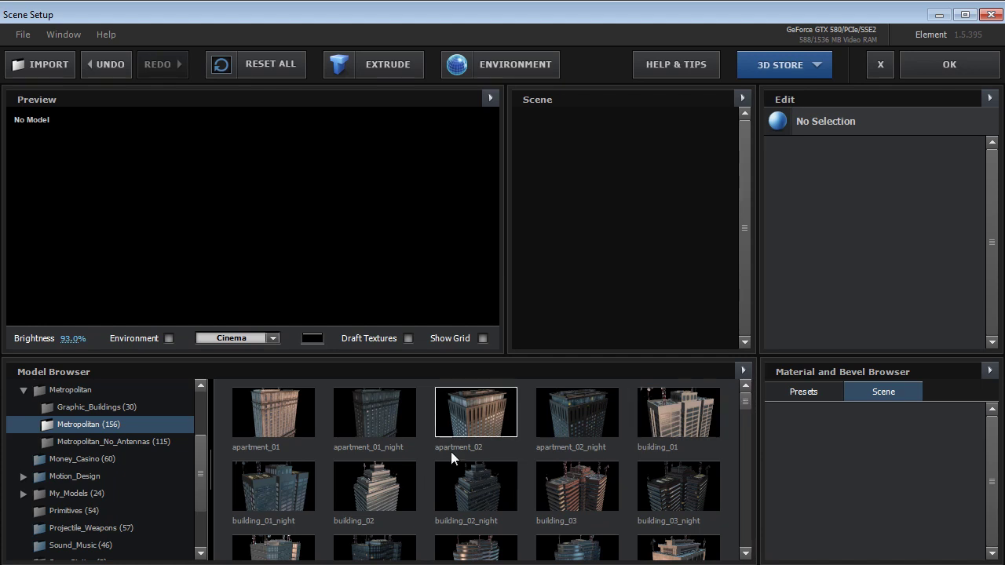
click(447, 428)
drag(348, 183, 307, 235)
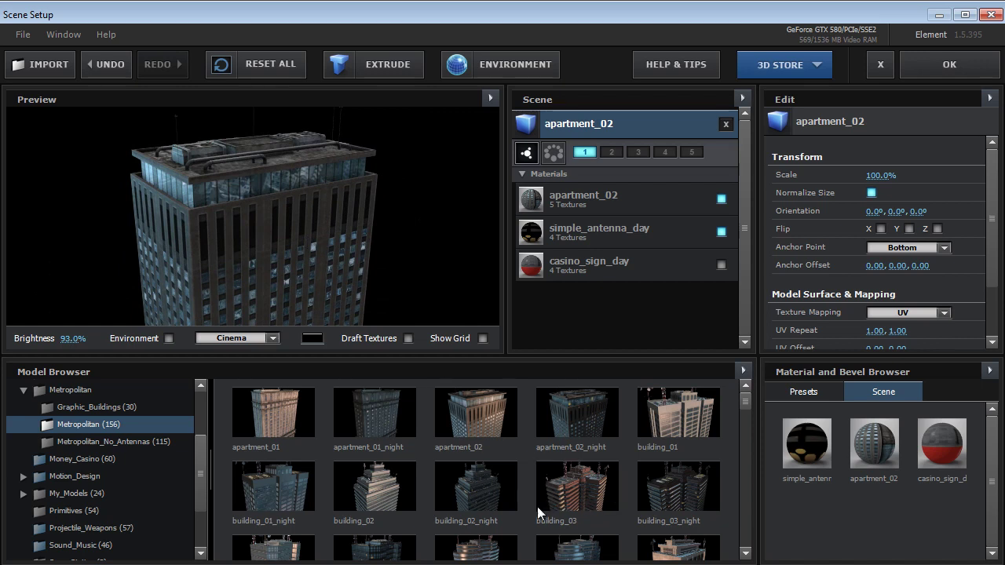
click(577, 486)
drag(242, 212, 349, 266)
Add the building_04 model to the scene, view it from another side, and browse further through the Metropolitan models
scroll(625, 448, down, 1)
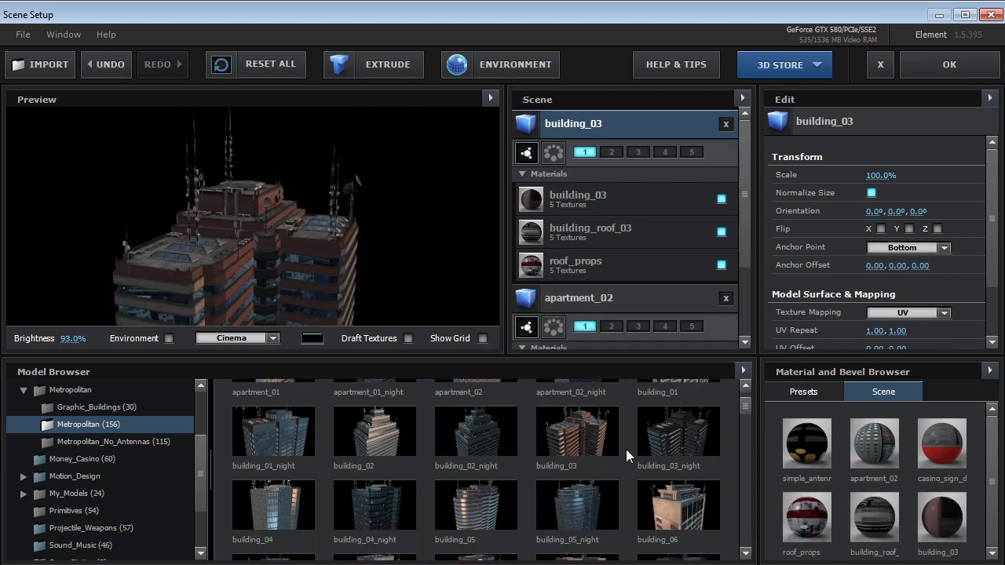
click(312, 524)
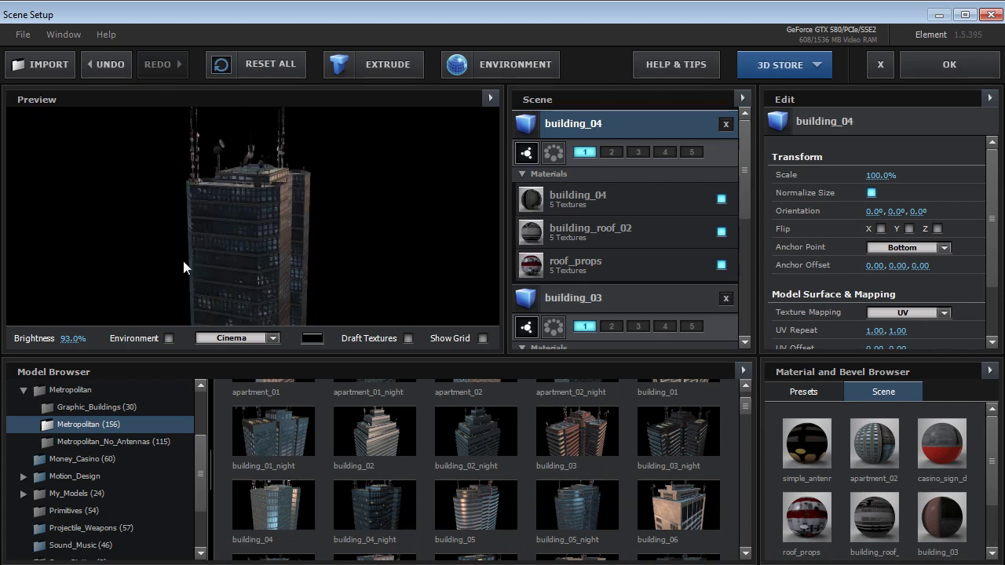
drag(225, 254, 330, 227)
scroll(586, 440, down, 1)
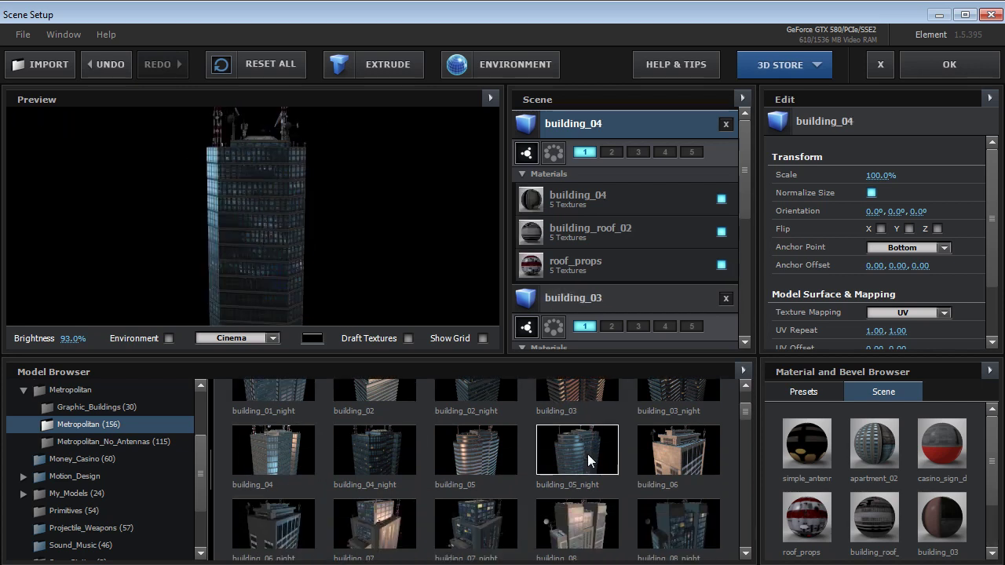
scroll(588, 460, down, 1)
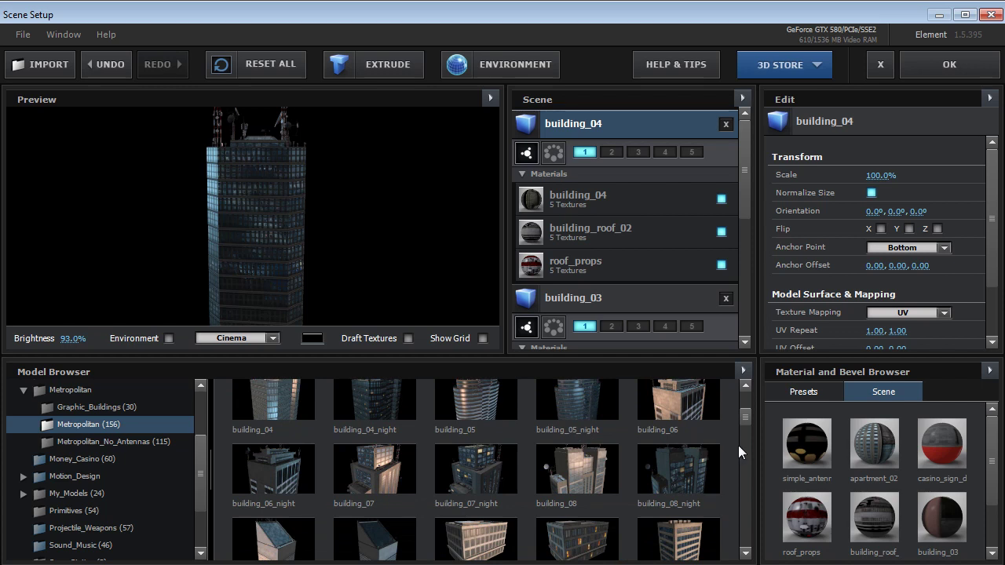
Browse further down the Metropolitan models and add the office_02 building to the scene
scroll(639, 456, down, 1)
scroll(638, 455, down, 5)
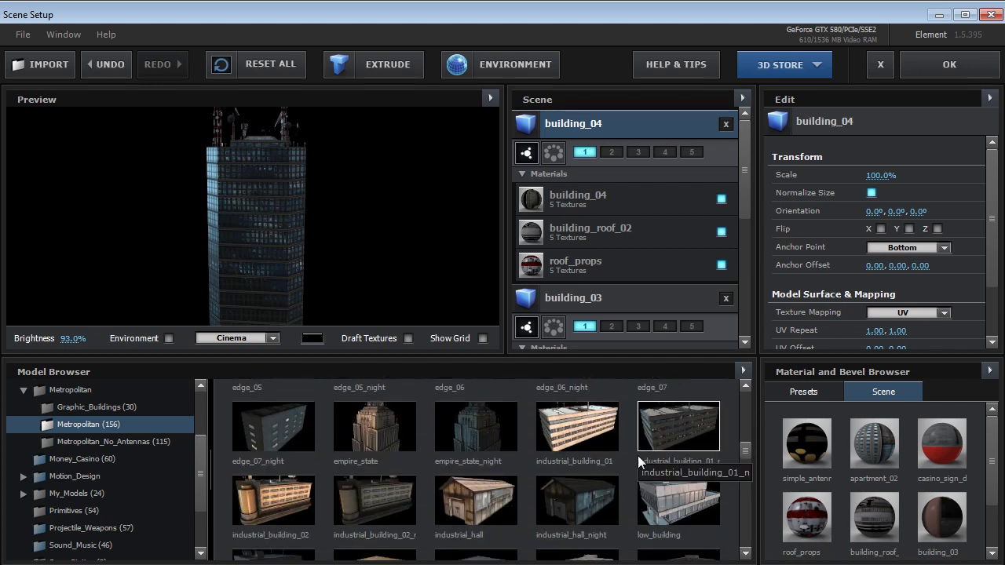
scroll(637, 456, down, 4)
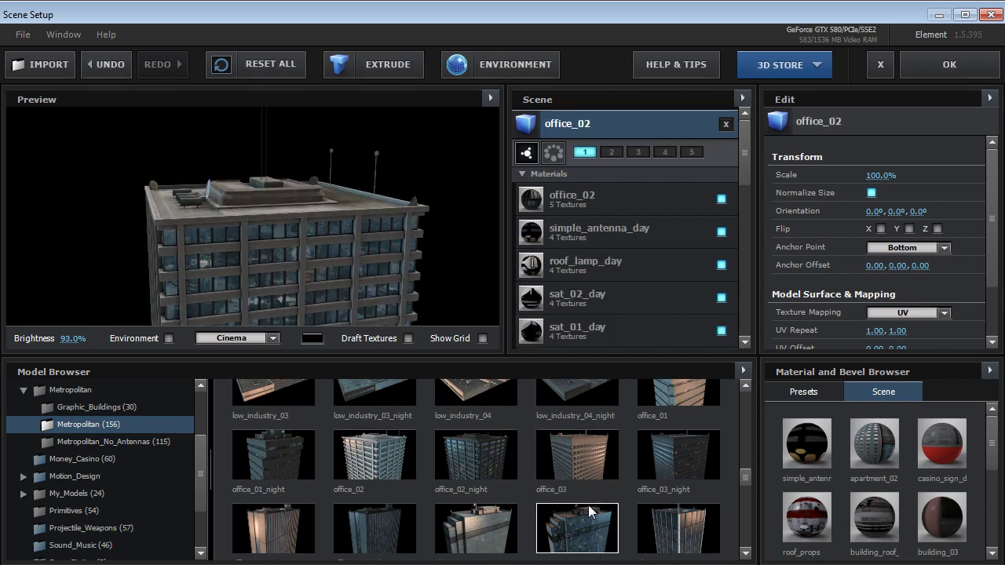
scroll(605, 483, down, 1)
scroll(613, 476, down, 1)
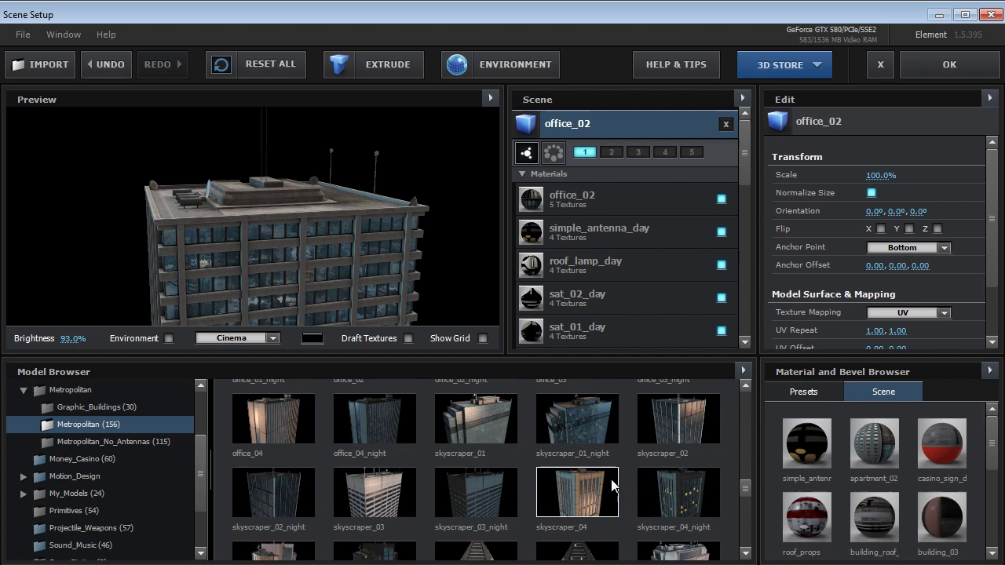
Add the office_04 and skyscraper_03 models to the scene and inspect each rooftop in the preview
click(252, 417)
drag(248, 231, 358, 226)
click(375, 493)
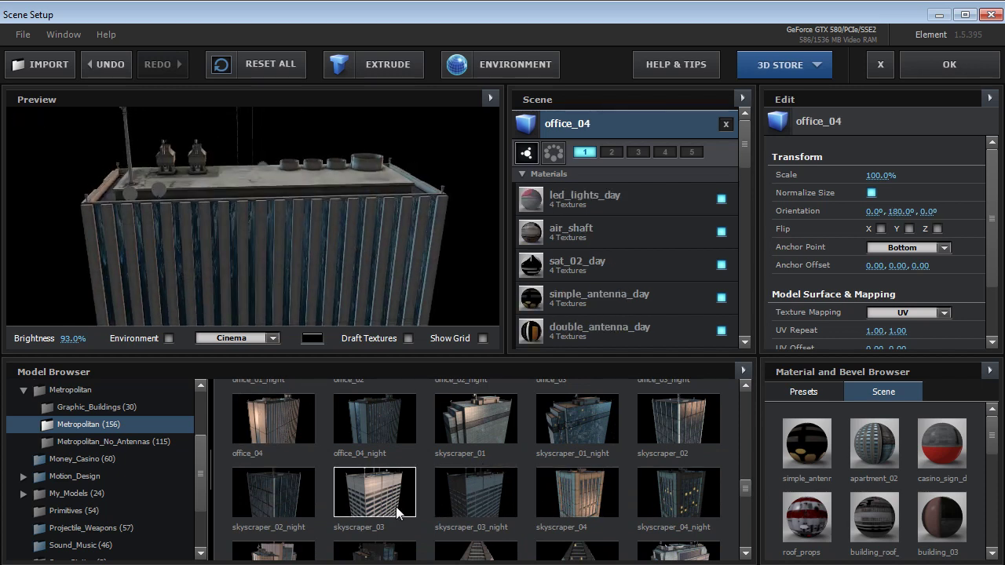
drag(197, 234, 213, 242)
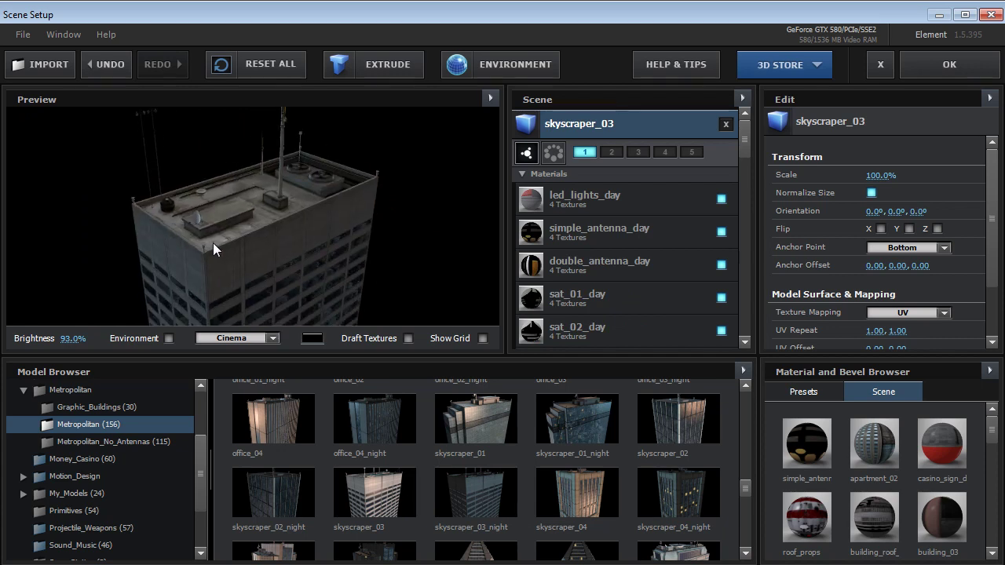
scroll(671, 492, down, 1)
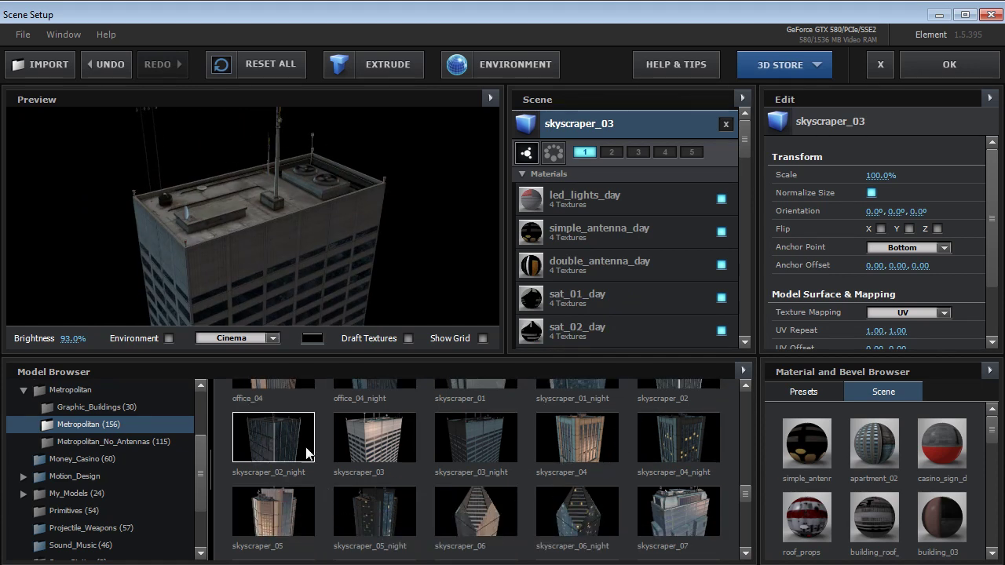
Add the skyscraper_02 model to the scene and view its rooftop from a lower angle
scroll(572, 424, up, 1)
click(659, 424)
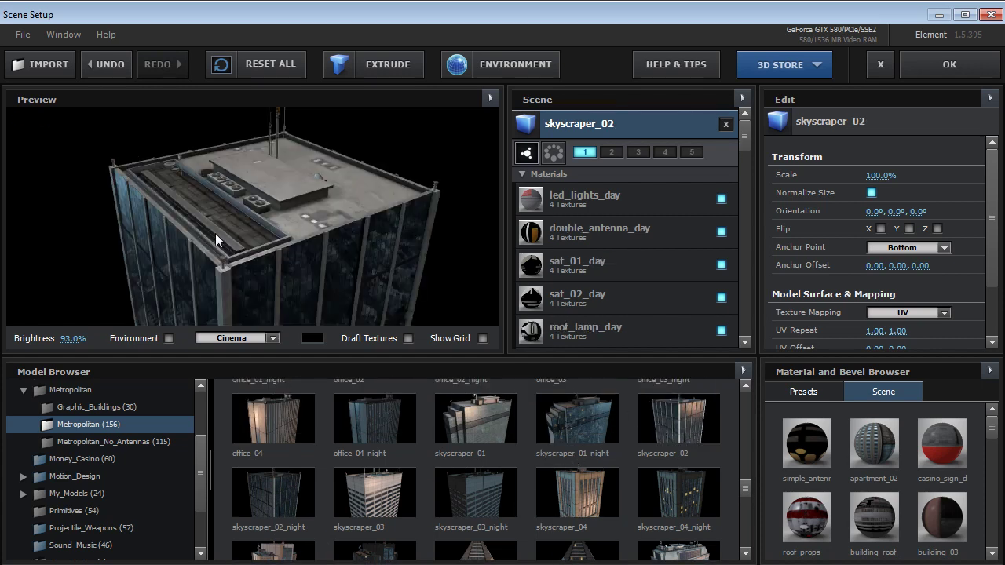
drag(211, 233, 267, 220)
Collapse the material lists of all models in the scene and accept the scene setup to return to the composition
drag(746, 135, 735, 118)
click(742, 98)
click(741, 119)
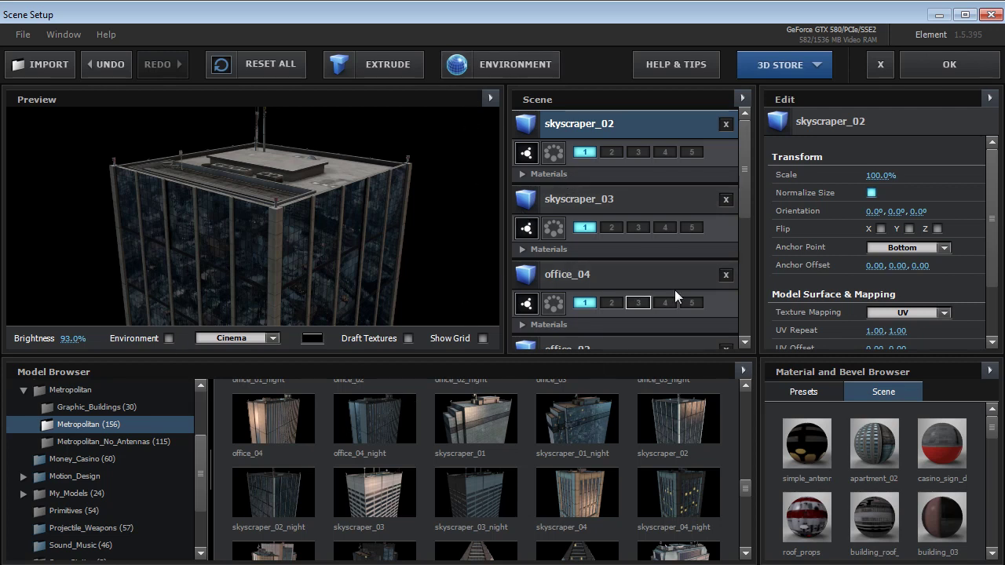
drag(481, 287, 280, 274)
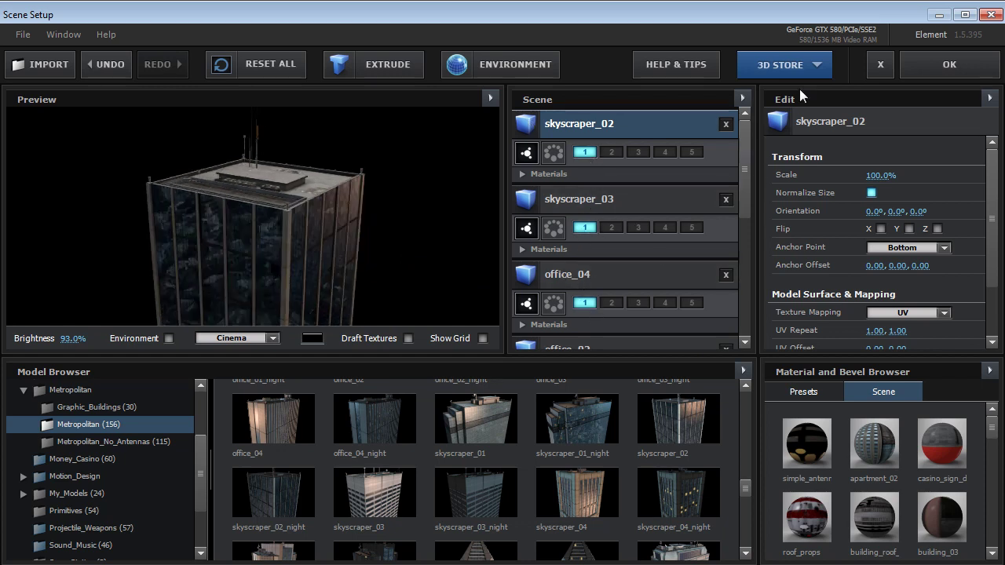
click(952, 69)
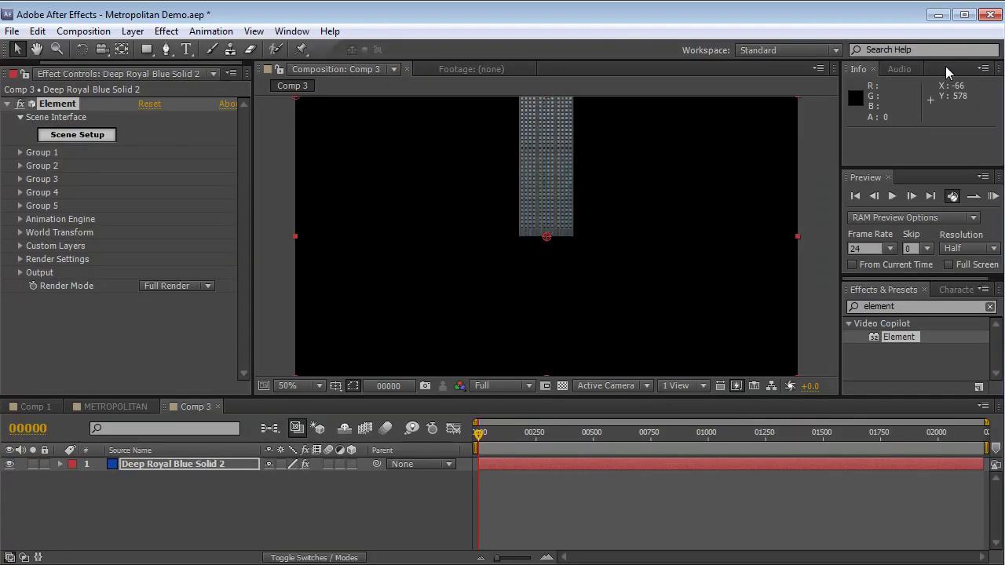
Add a two-node camera with the 20mm preset to Comp 3
click(132, 31)
click(291, 31)
mouse_move(132, 31)
mouse_move(157, 49)
click(426, 101)
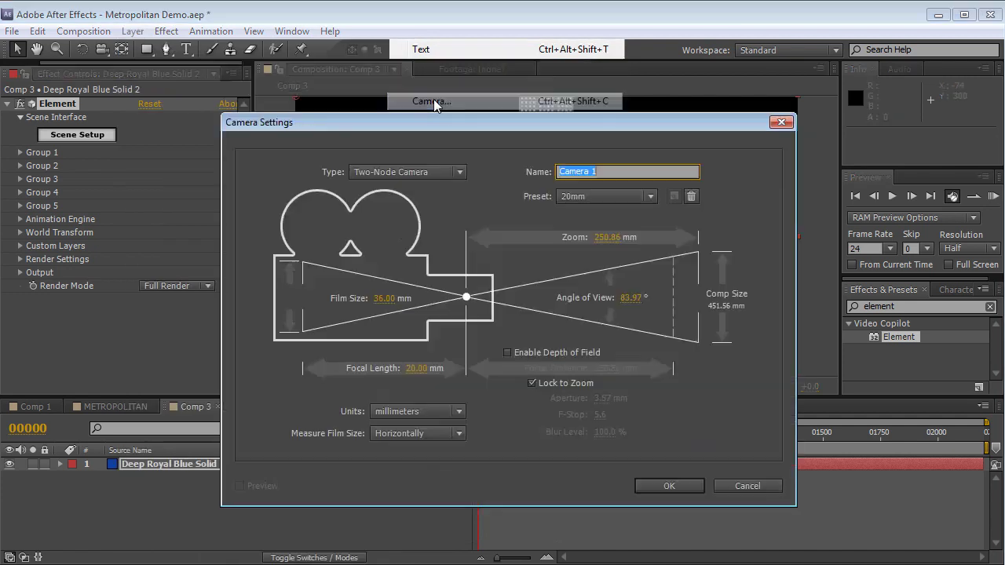
key(Return)
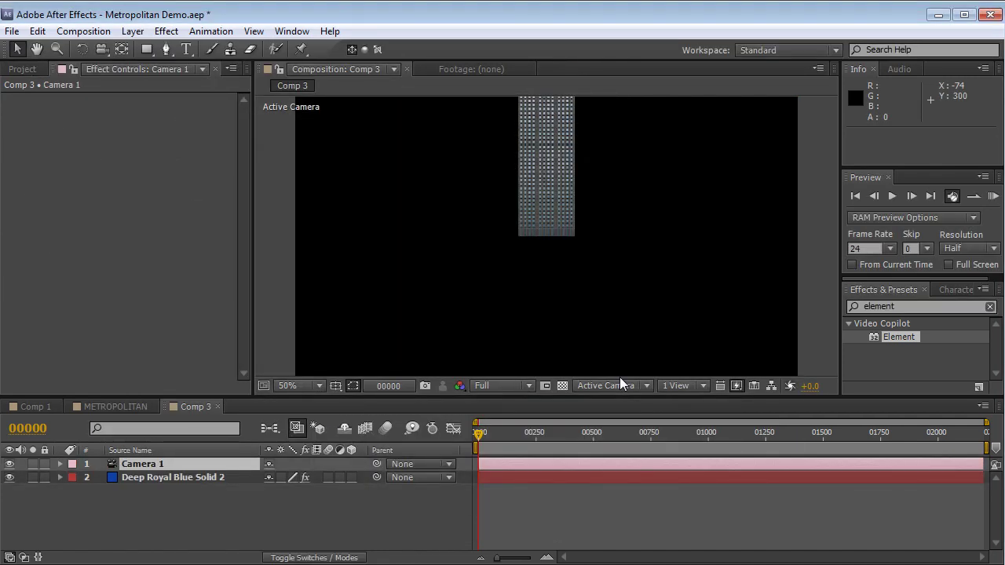
Rename the camera layer Skycam and orbit it to look down on the building from an angle
click(133, 468)
key(Return)
text(Skycam)
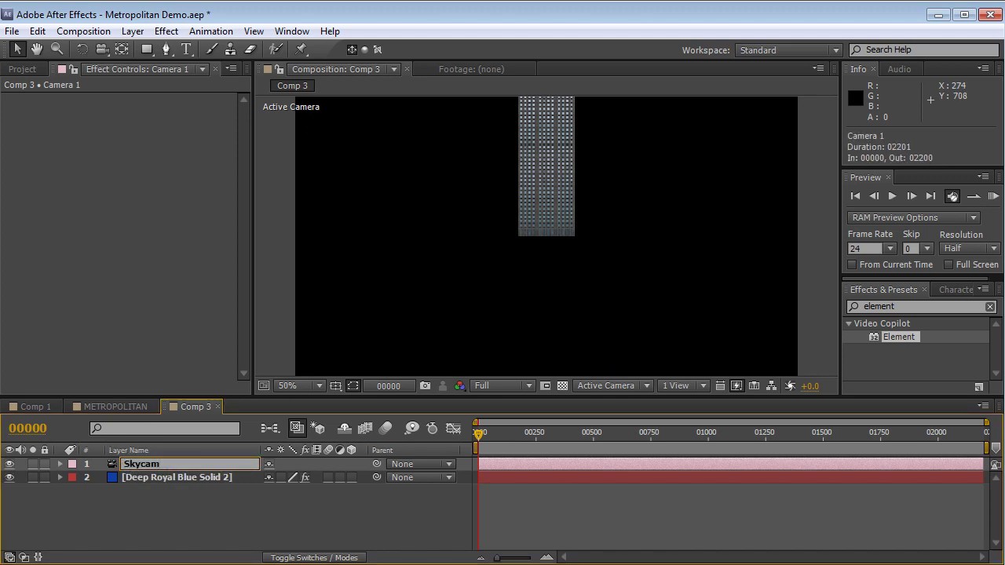
key(Return)
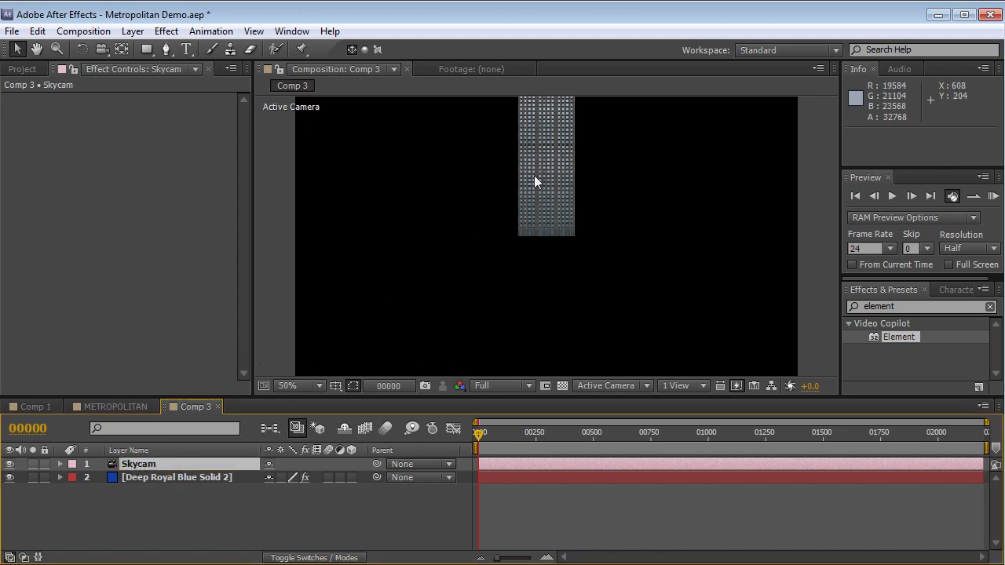
key(c)
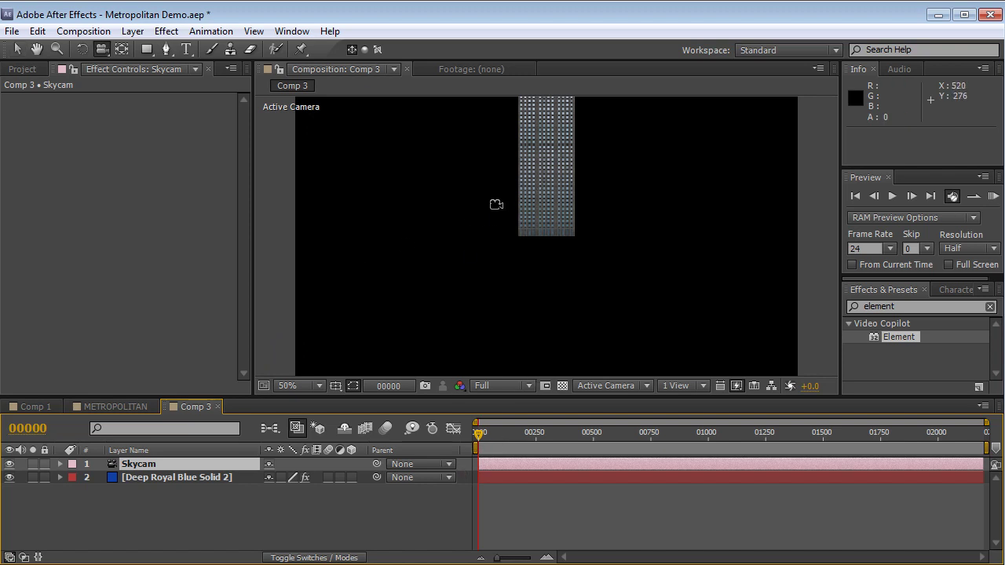
drag(502, 140, 565, 224)
Rename the blue solid layer Element
click(181, 477)
key(Return)
text(Element)
key(Return)
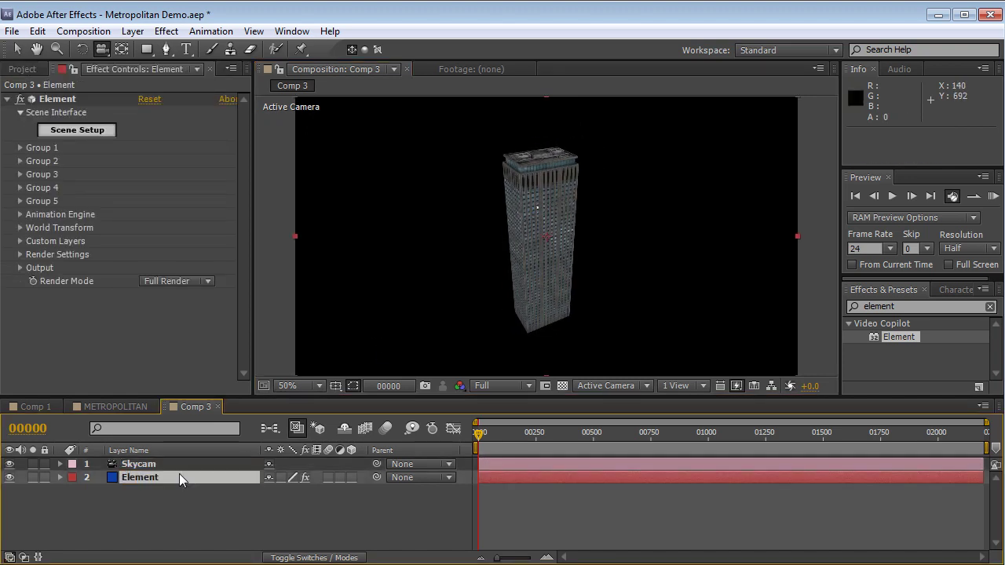
Set the replicator shape of Group 1's Particle Replicator to Plane
click(21, 148)
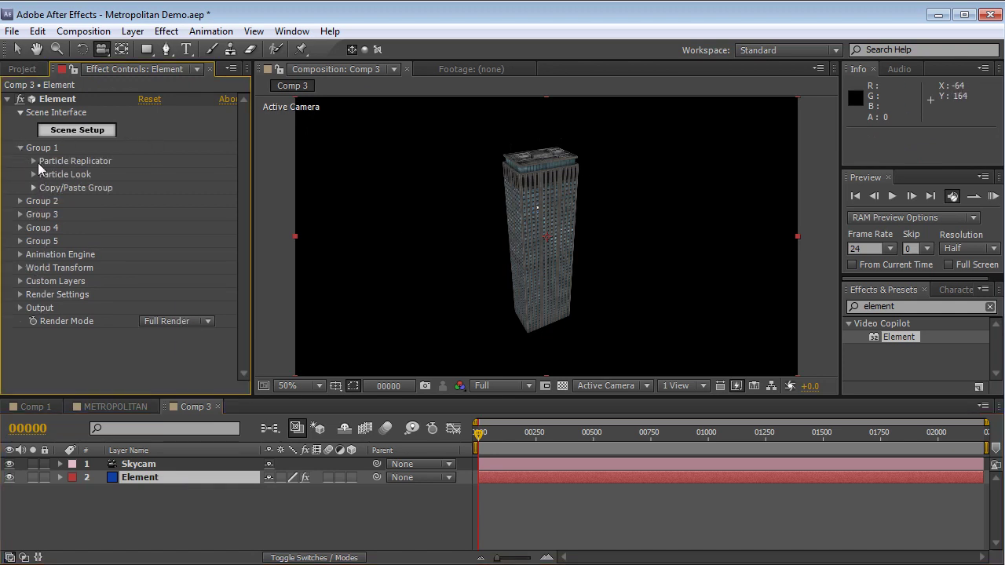
click(34, 161)
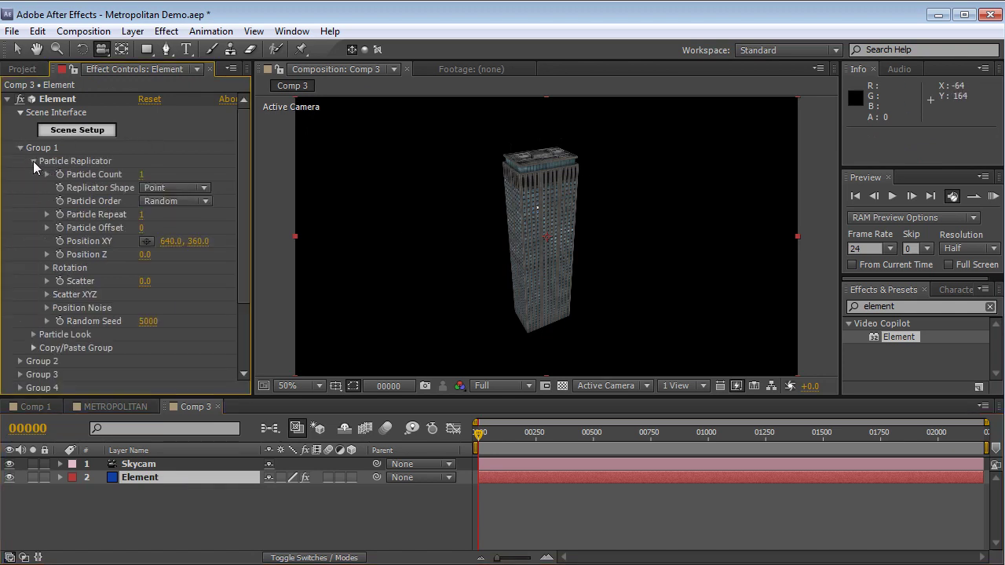
click(176, 189)
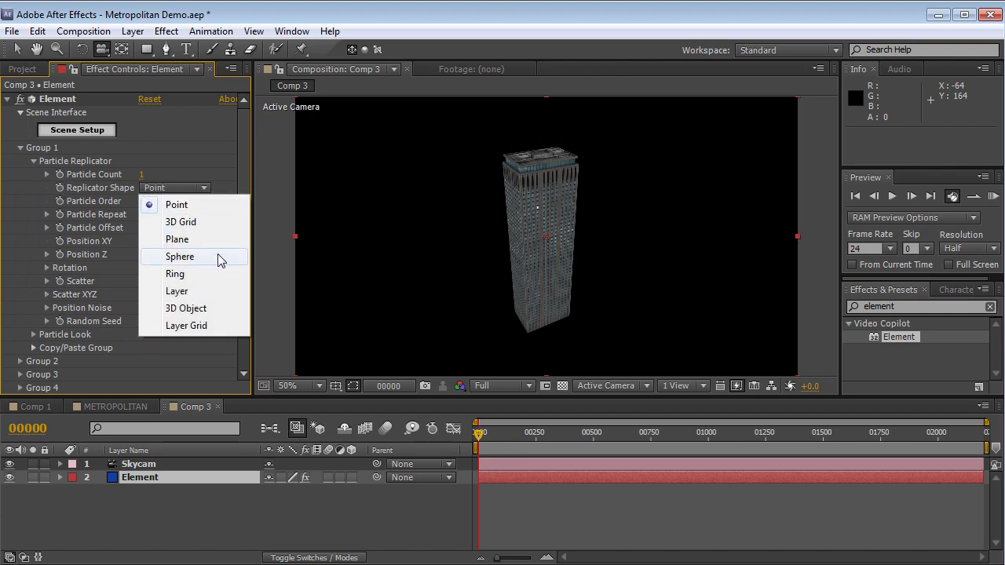
click(177, 240)
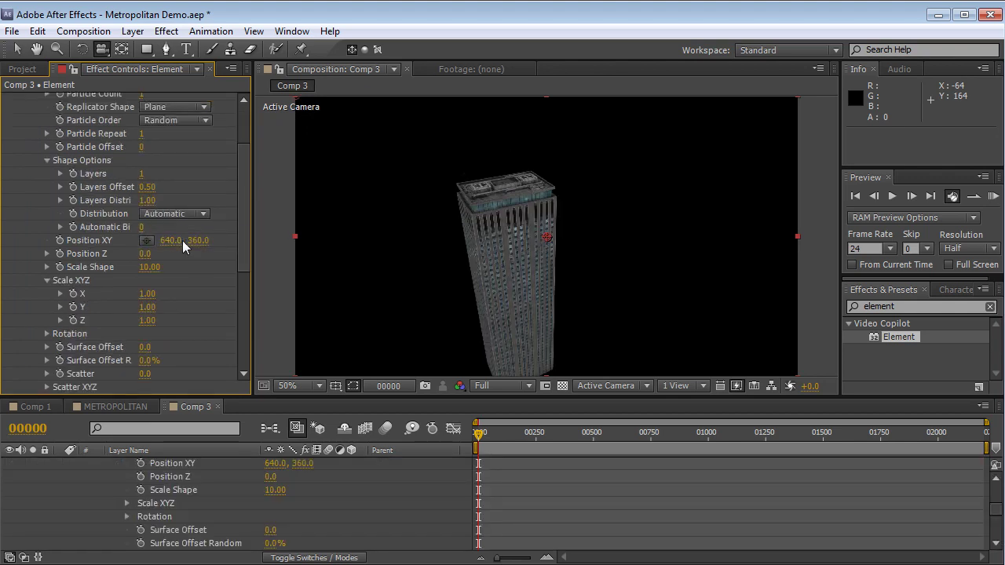
Set Group 1's particle count to 50 and its Scale Shape to 66.70 to spread the buildings out
scroll(244, 189, up, 3)
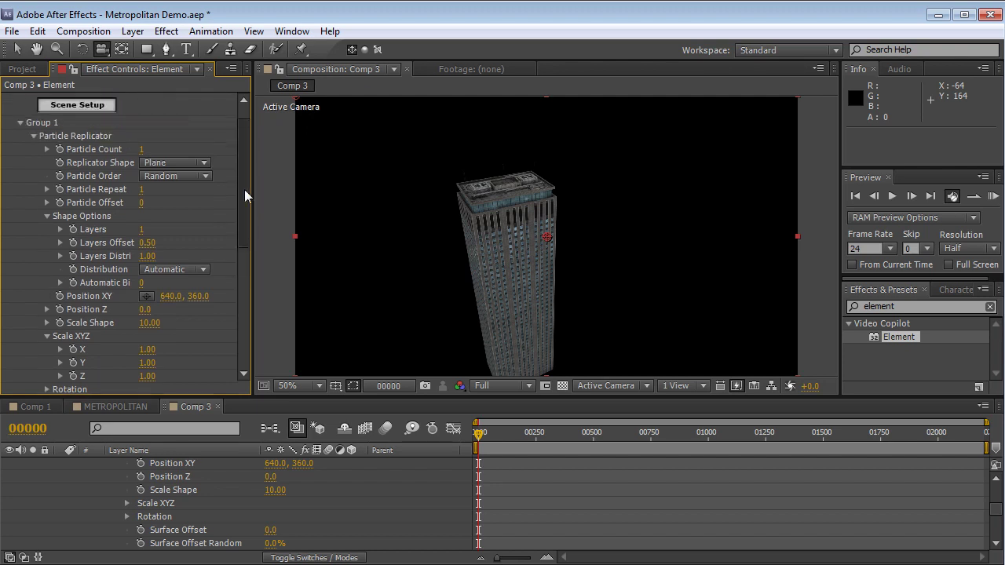
click(142, 149)
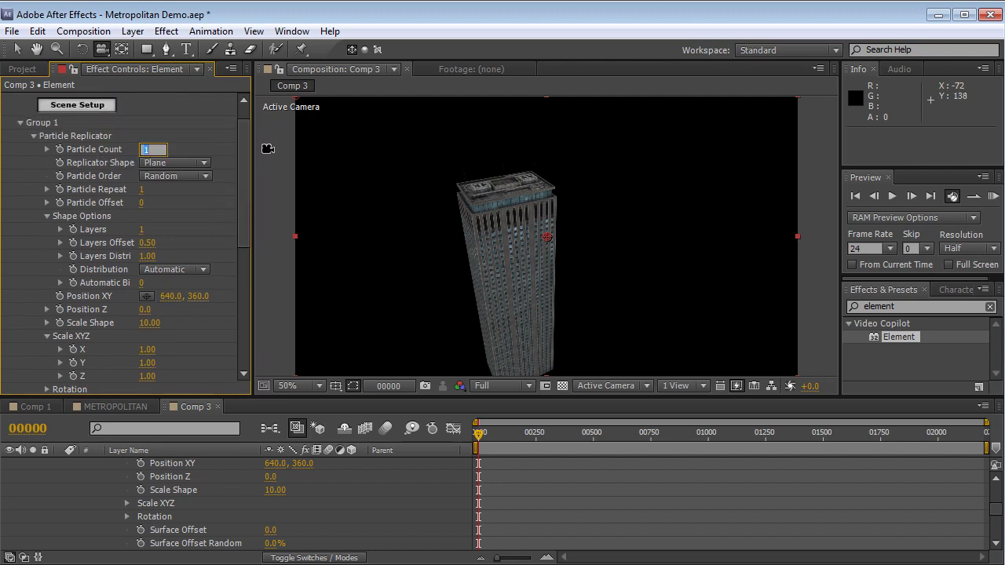
text(50)
key(Return)
drag(153, 321, 185, 317)
Orbit and dolly the Skycam for a closer, elevated view over the replicated city buildings
right_drag(534, 189, 550, 270)
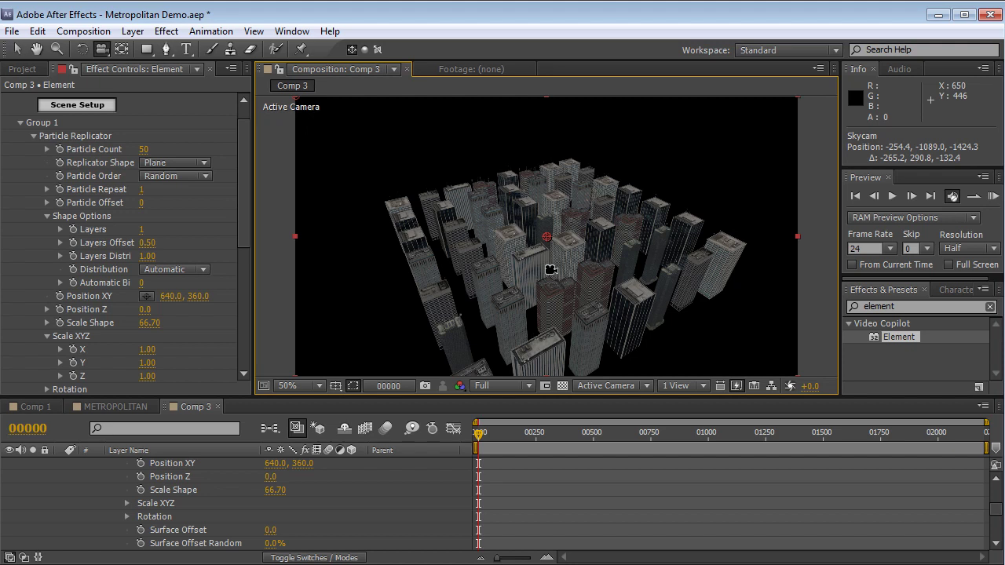
drag(551, 269, 557, 237)
scroll(556, 238, up, 2)
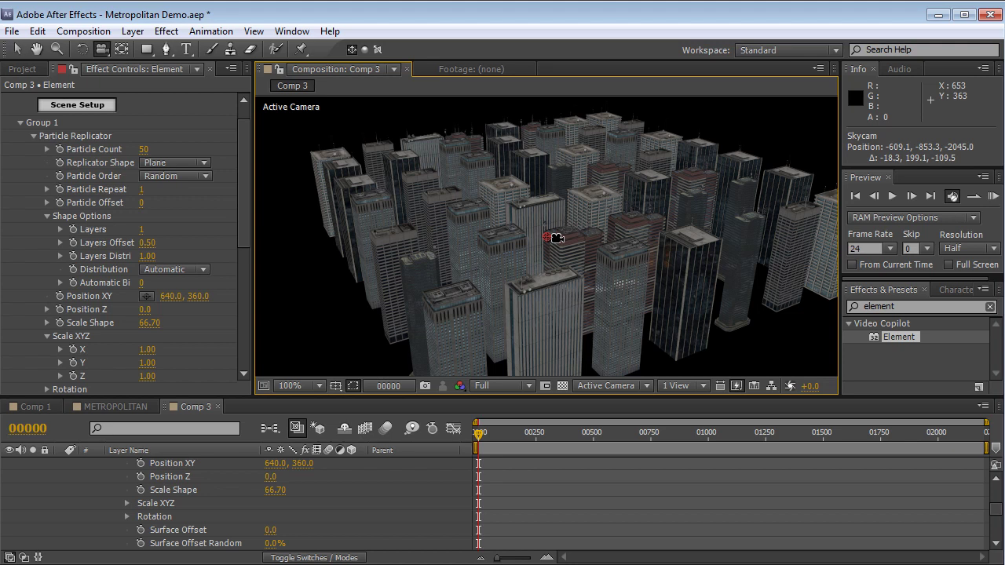
right_drag(473, 229, 460, 267)
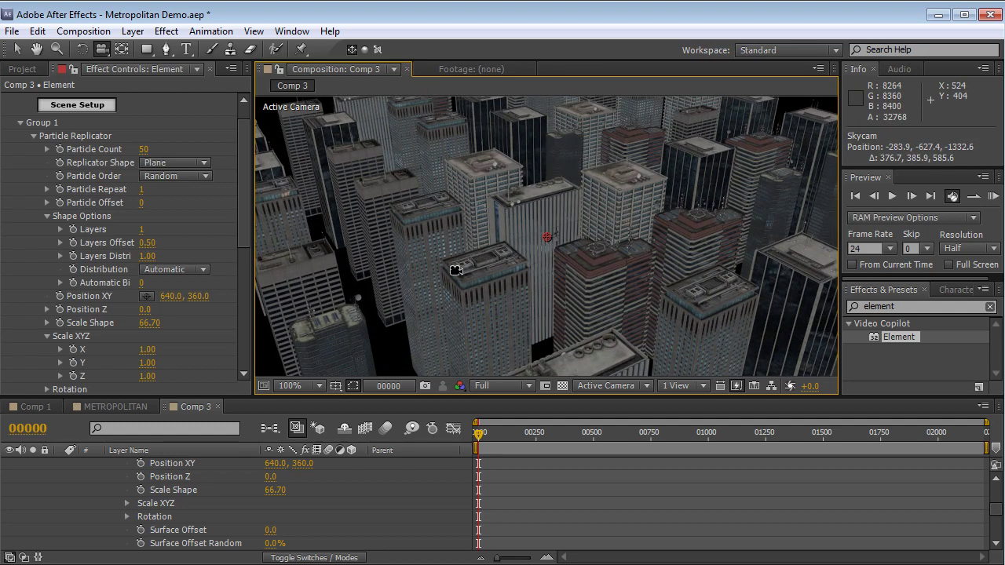
Set the Y value of Rotation Random XYZ in Group 1's Particle Look to 7° and check the buildings up close
click(33, 136)
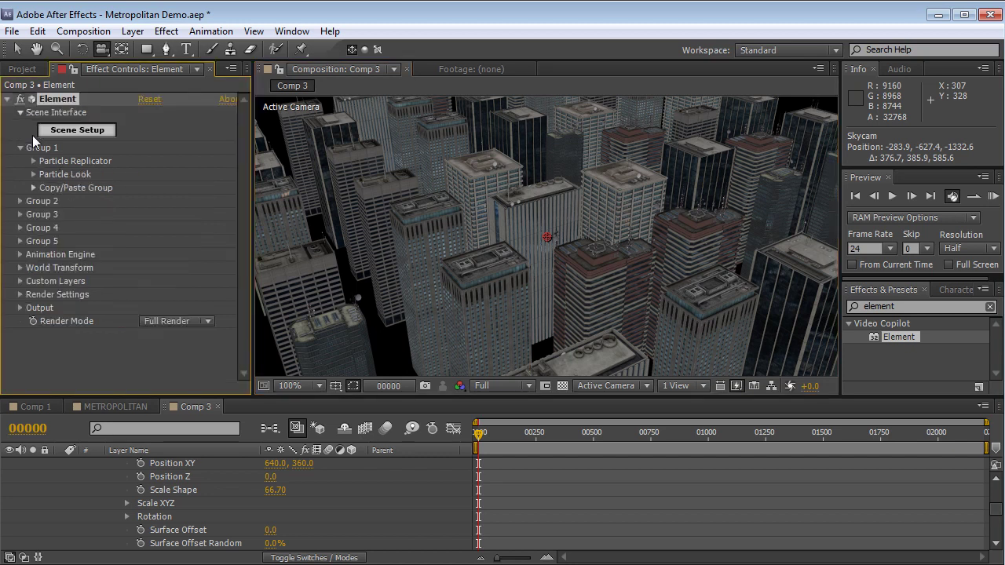
click(34, 174)
click(47, 241)
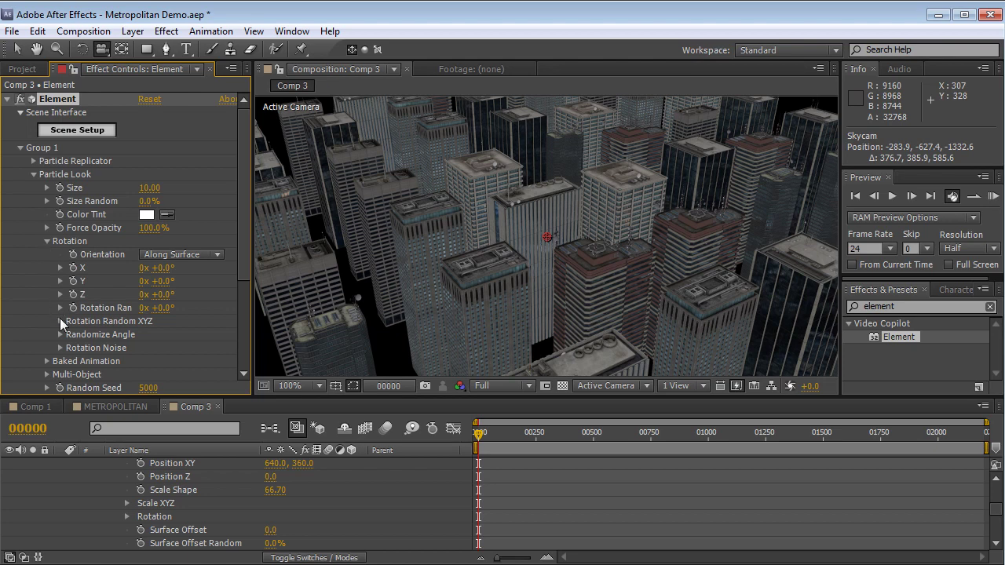
click(60, 321)
drag(165, 347, 121, 349)
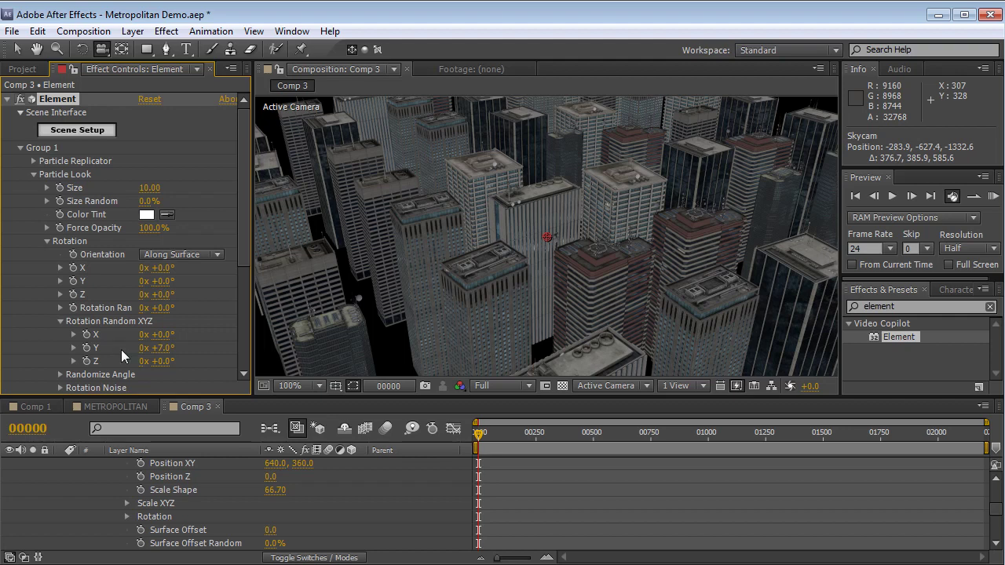
key(period)
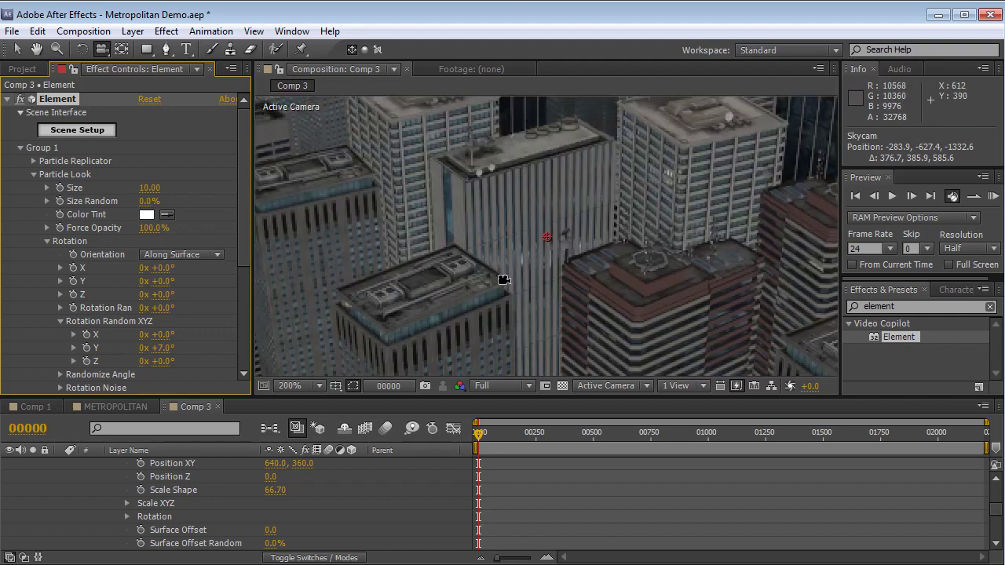
key(comma)
key(comma)
Set the Y value of Randomize Angle in Group 1's rotation to 90° and move the camera closer to the rooftops
scroll(79, 275, down, 3)
click(61, 281)
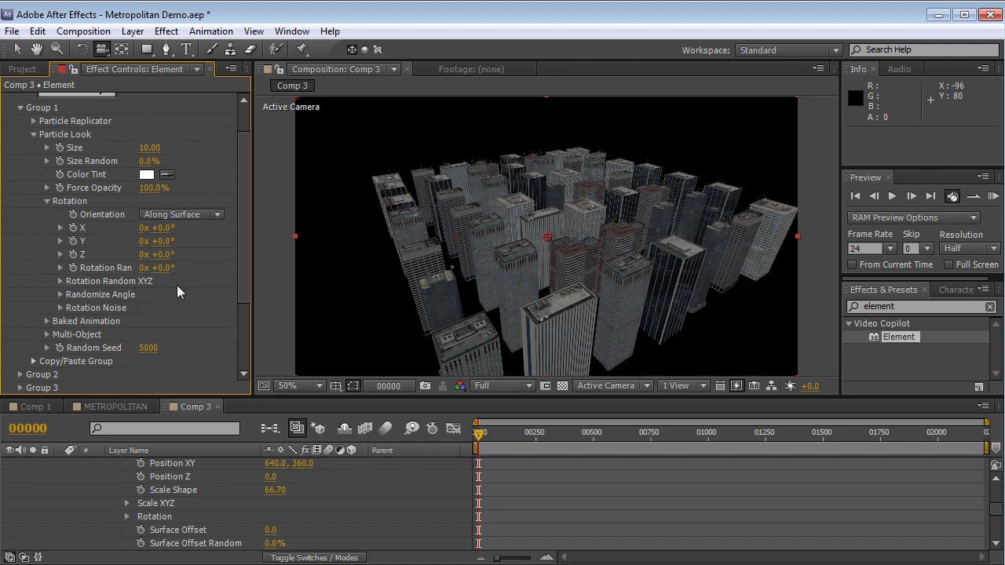
click(60, 294)
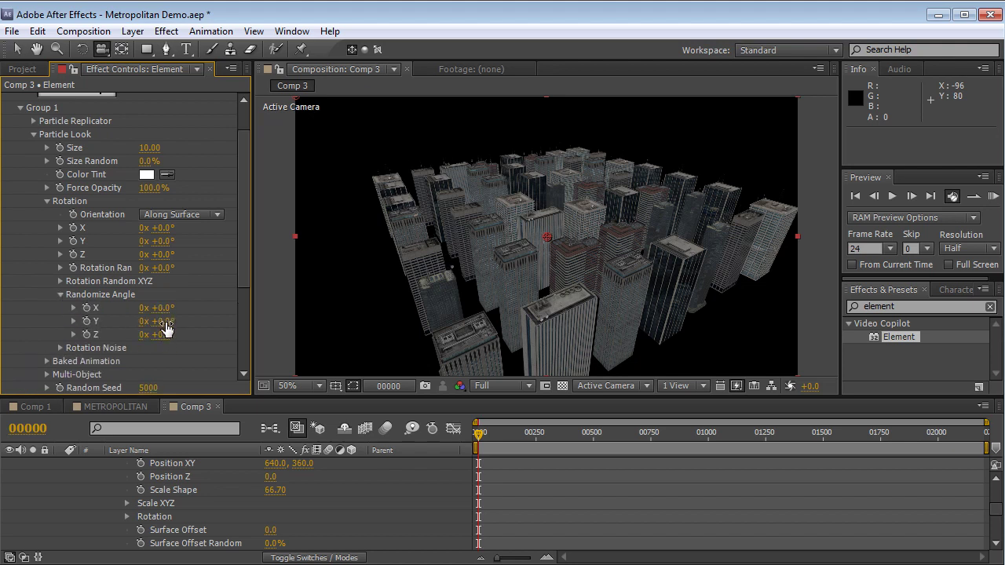
scroll(506, 254, up, 2)
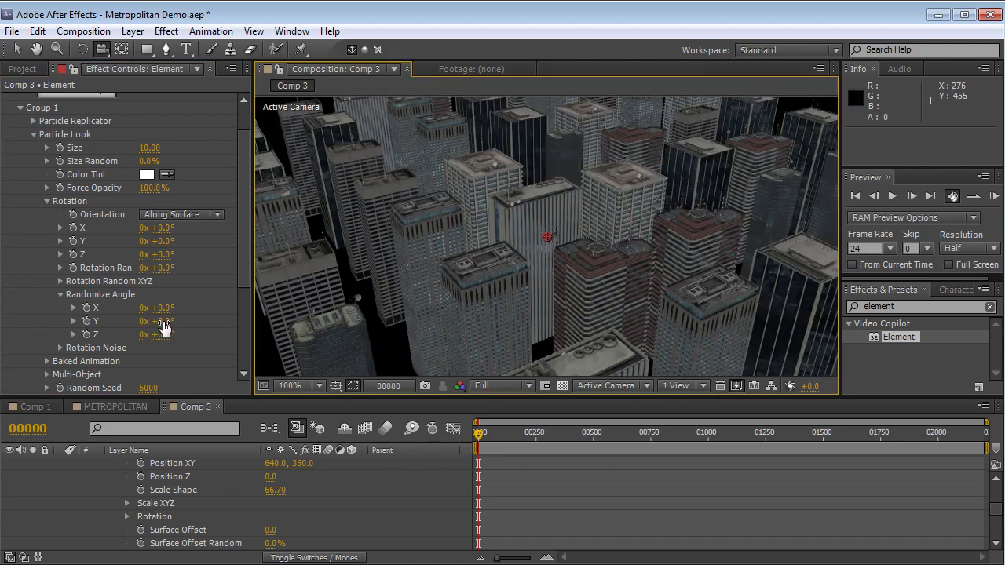
drag(163, 328, 169, 328)
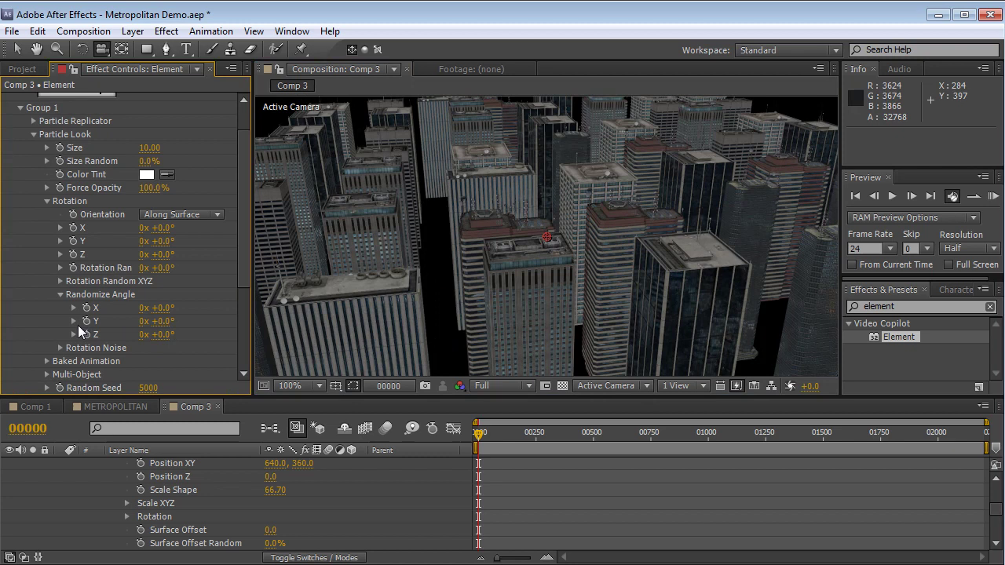
click(164, 321)
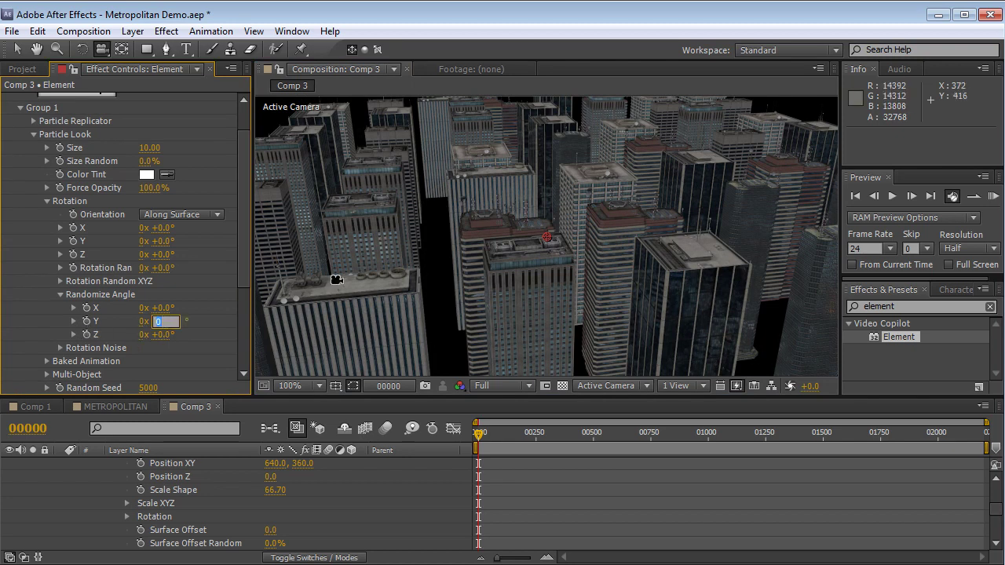
text(90)
key(Return)
drag(597, 272, 508, 273)
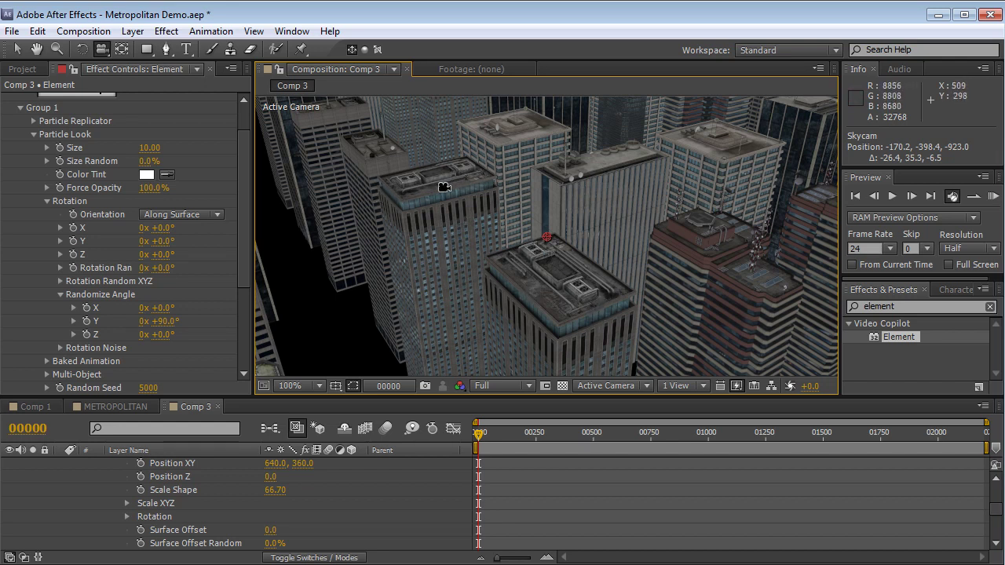
Set Size Random in Group 1's Particle Look to 14% to vary the building sizes across the city
drag(694, 141, 570, 238)
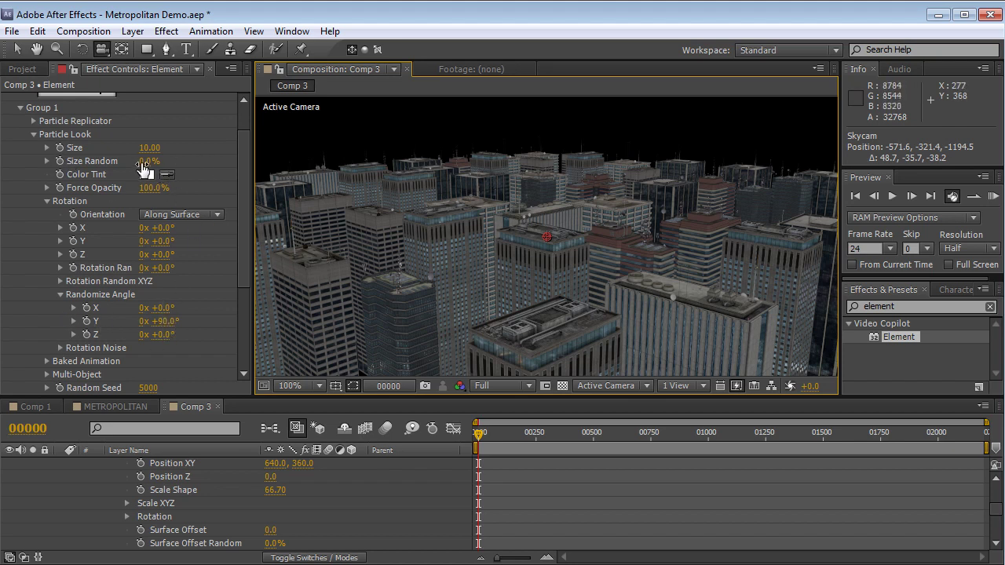
drag(146, 161, 146, 162)
scroll(228, 200, up, 1)
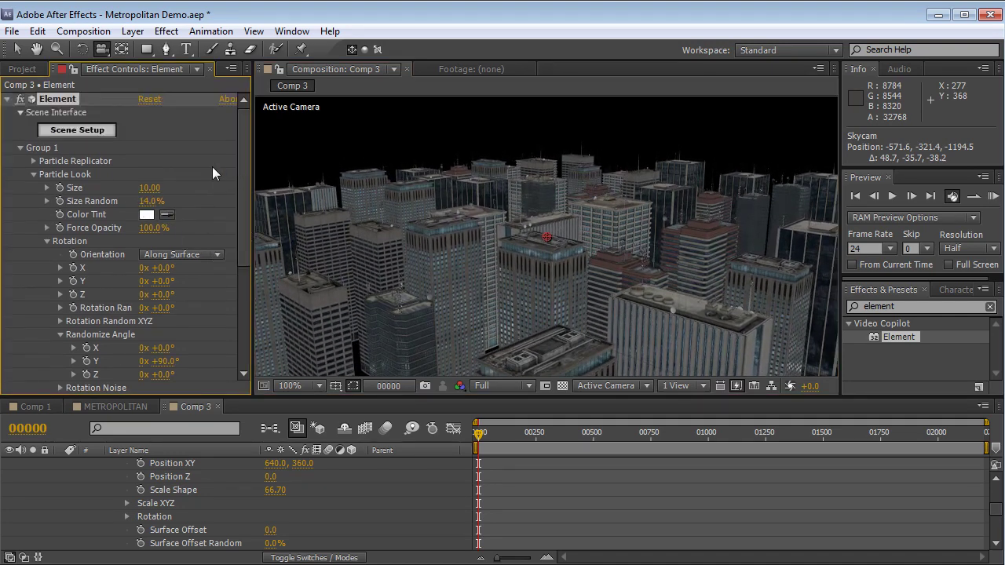
Raise Group 1's Particle Count to 92, check the denser city from a new camera angle, and switch the preview to half resolution
click(34, 172)
click(34, 160)
drag(146, 114, 177, 111)
drag(594, 244, 457, 299)
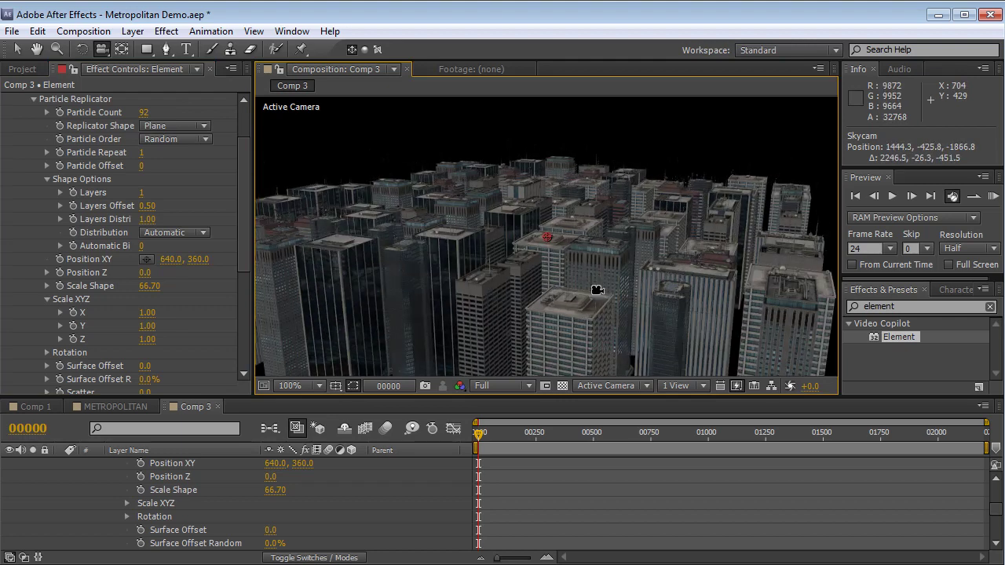
key(grave)
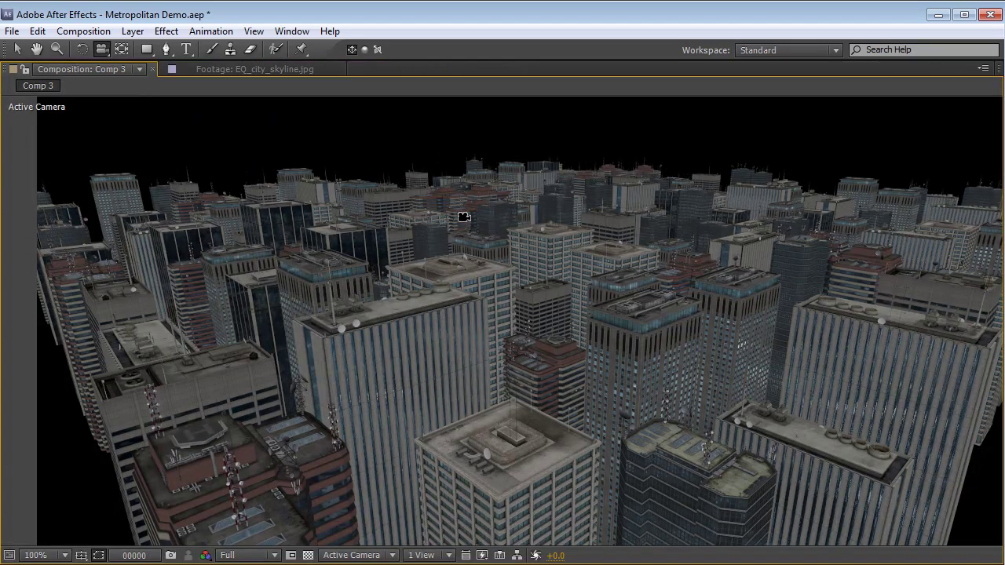
key(grave)
key(ctrl+shift+j)
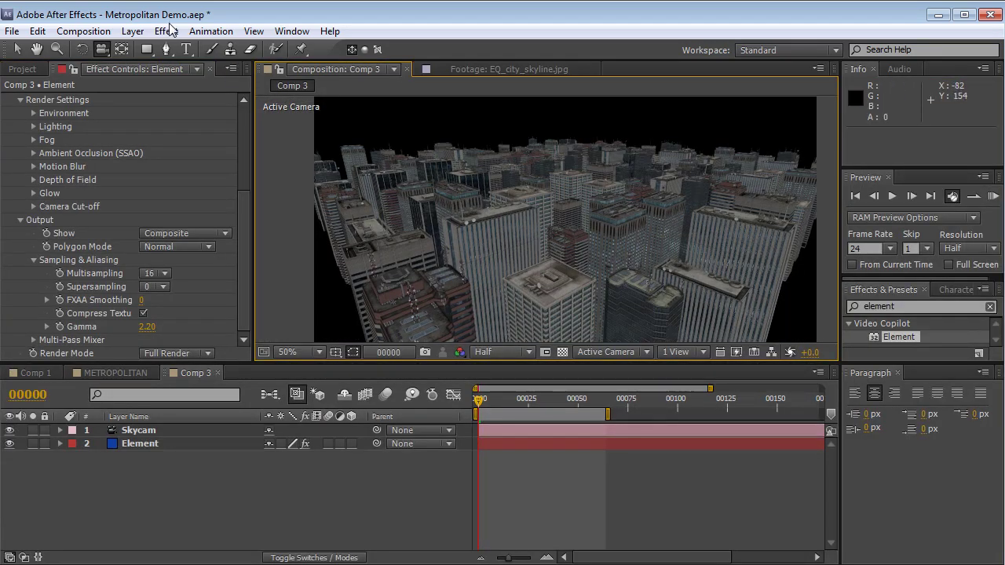
Add a Parallel light at 150% intensity and aim it downward over the buildings by moving the light and its point of interest
click(132, 32)
mouse_move(259, 49)
click(426, 83)
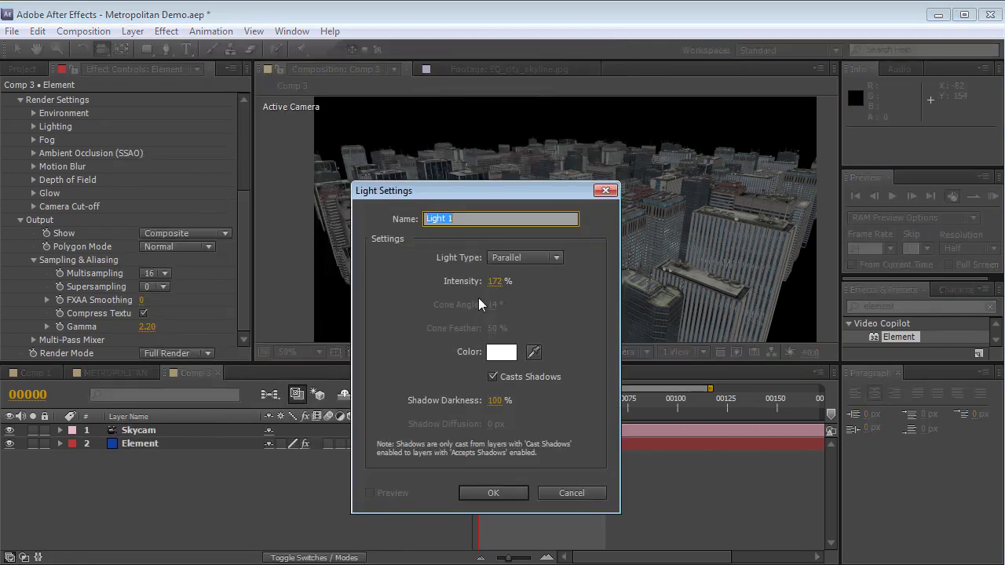
click(534, 257)
click(533, 276)
click(502, 282)
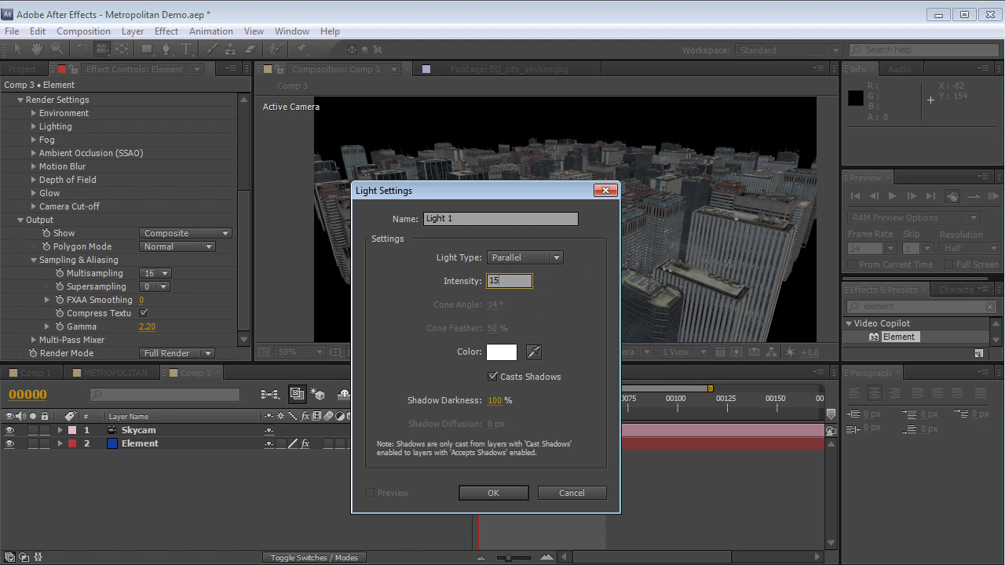
text(150)
click(526, 337)
click(499, 493)
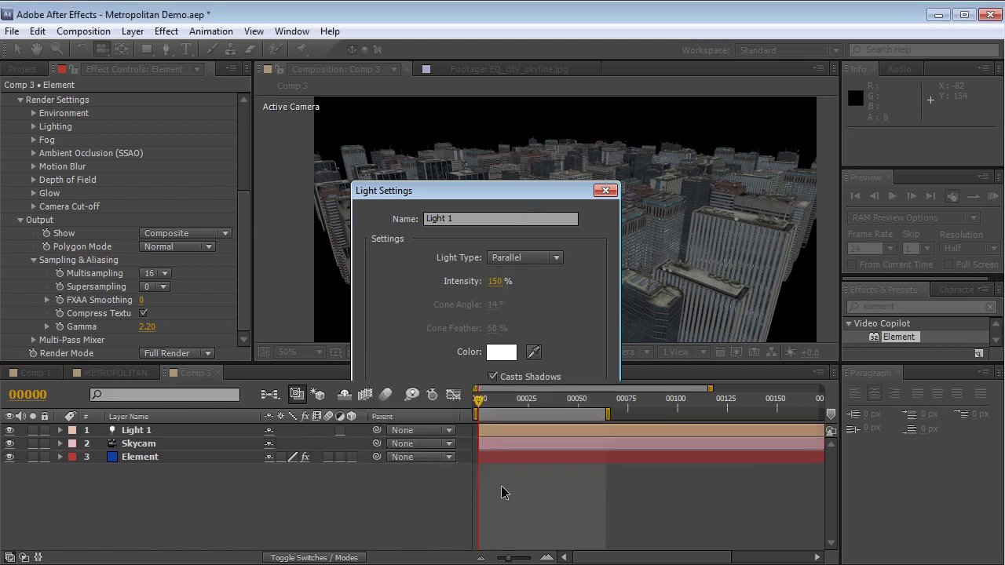
drag(618, 206, 563, 188)
drag(618, 229, 610, 302)
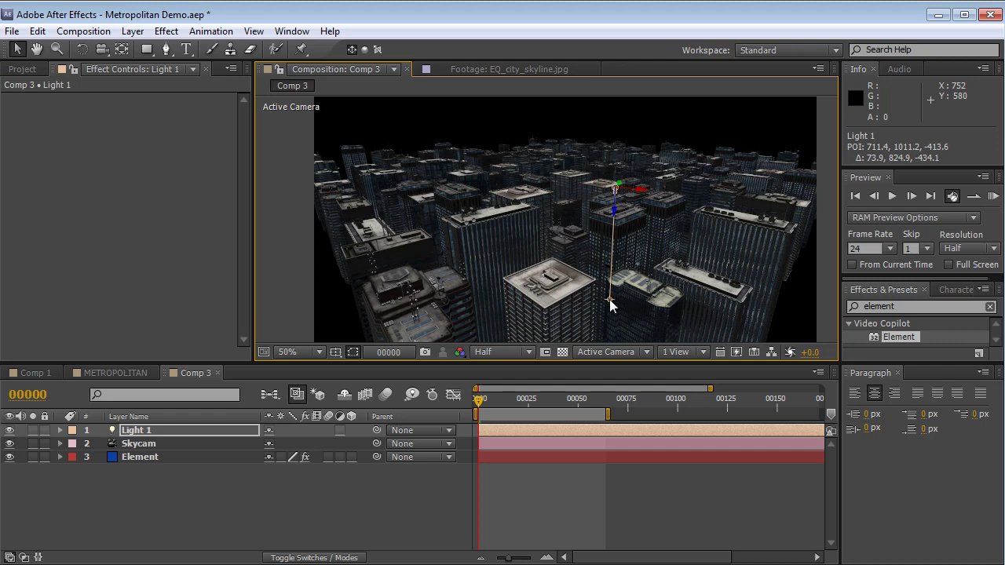
Add an Ambient light as a soft fill for the city and raise its intensity to 9%
click(147, 29)
mouse_move(329, 52)
click(427, 83)
click(519, 252)
click(529, 327)
click(495, 281)
key(Return)
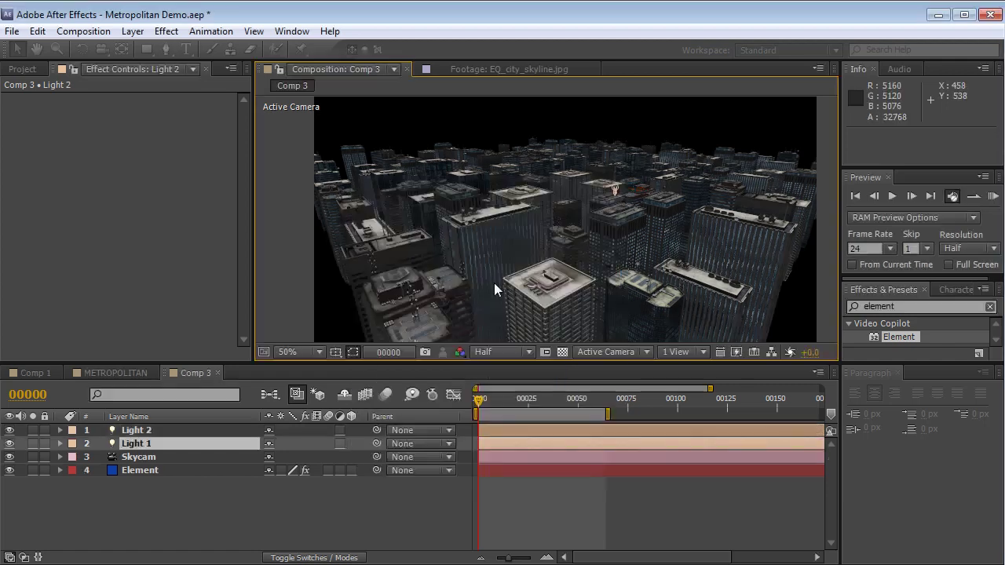
key(t)
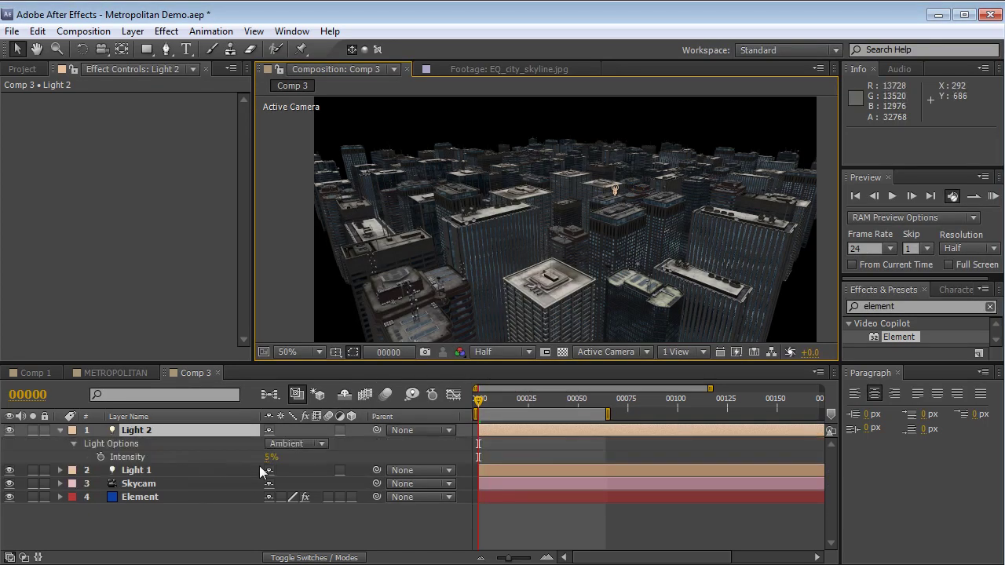
Give the ambient light a warm orange color, about D29B60, and set its intensity to 13%
click(144, 430)
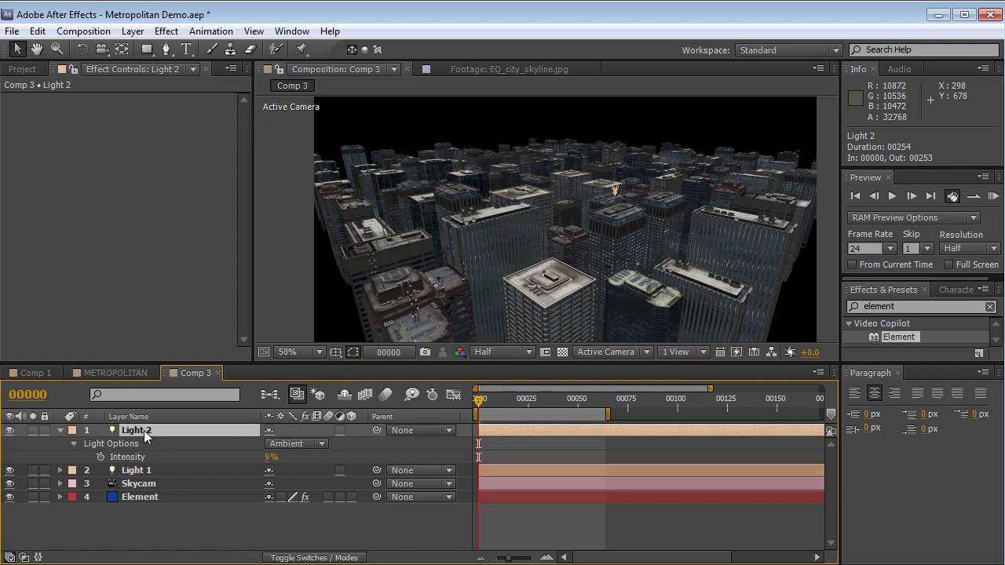
key(a)
key(a)
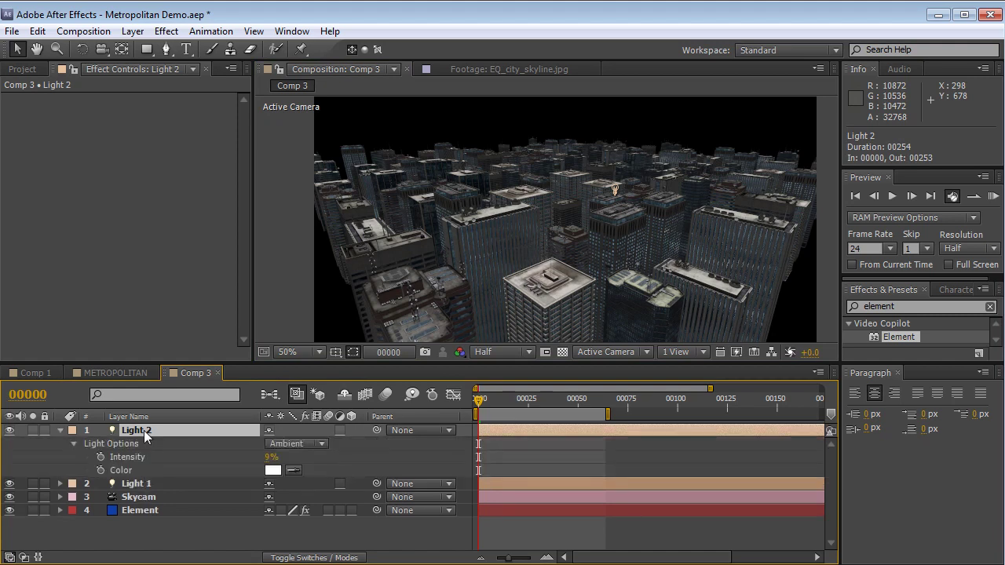
click(273, 470)
drag(380, 487, 380, 471)
drag(211, 299, 229, 315)
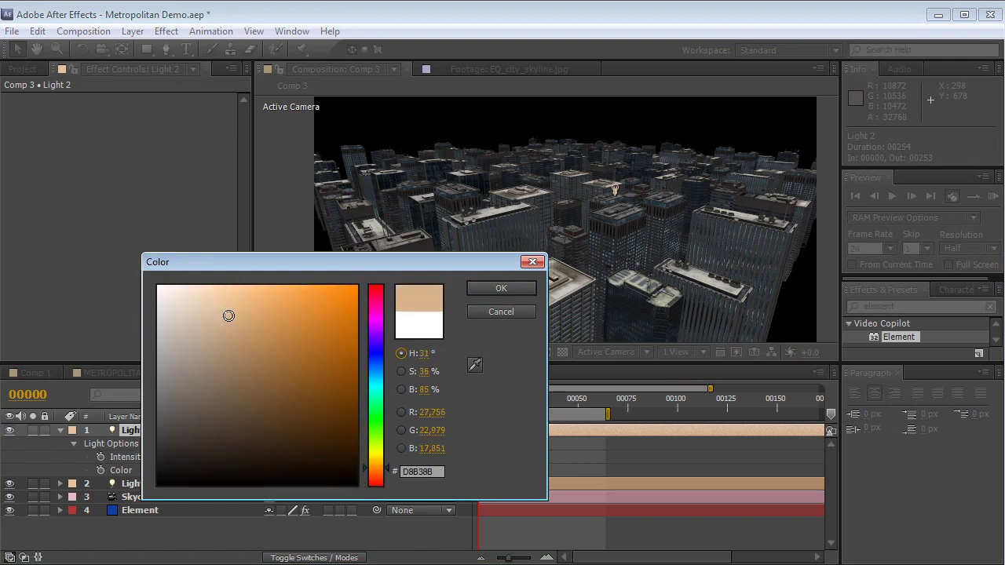
click(489, 288)
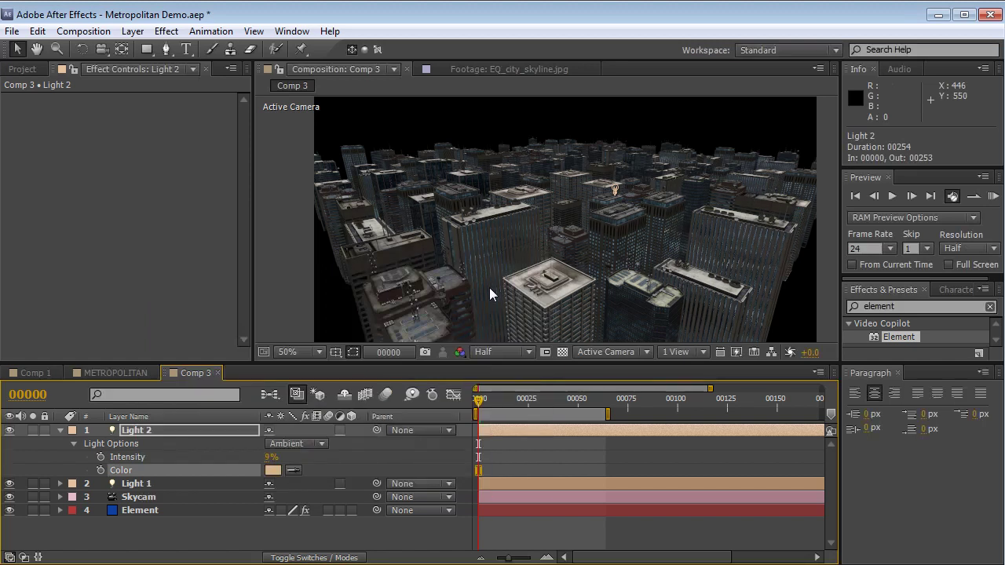
click(272, 470)
drag(260, 316, 275, 317)
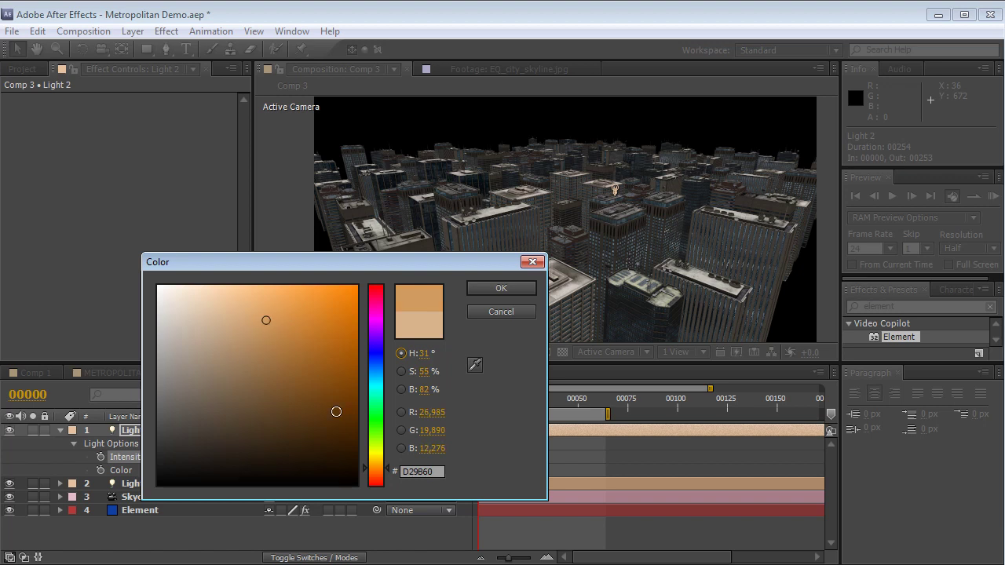
click(477, 287)
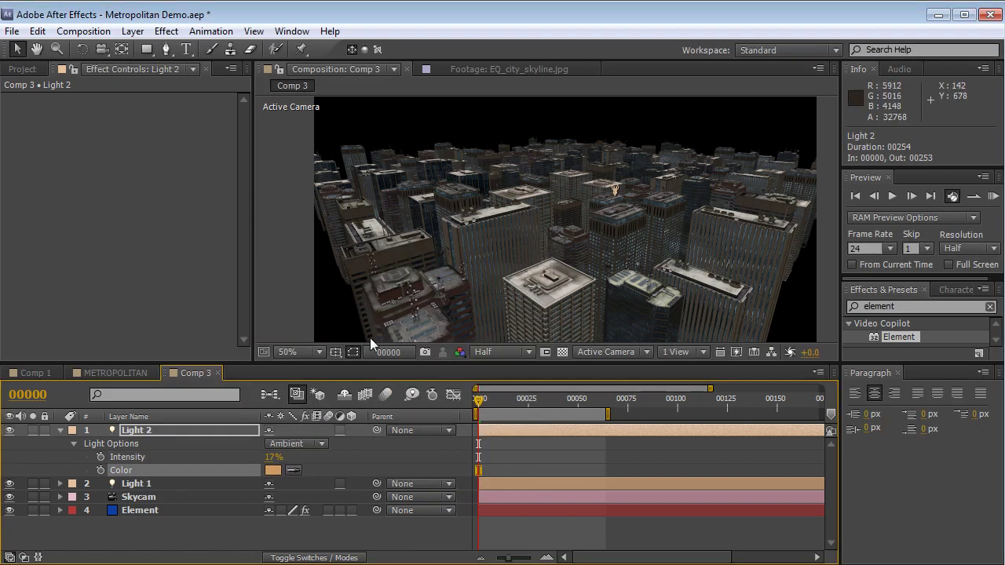
click(268, 457)
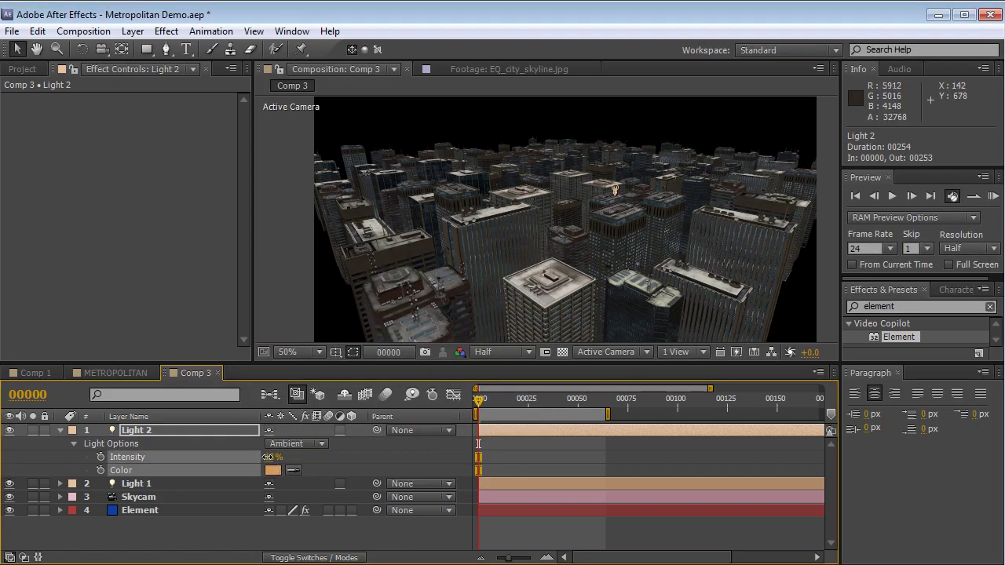
Tint the parallel light, Light 1, a pale warm cream color
click(167, 495)
click(168, 483)
key(a)
key(a)
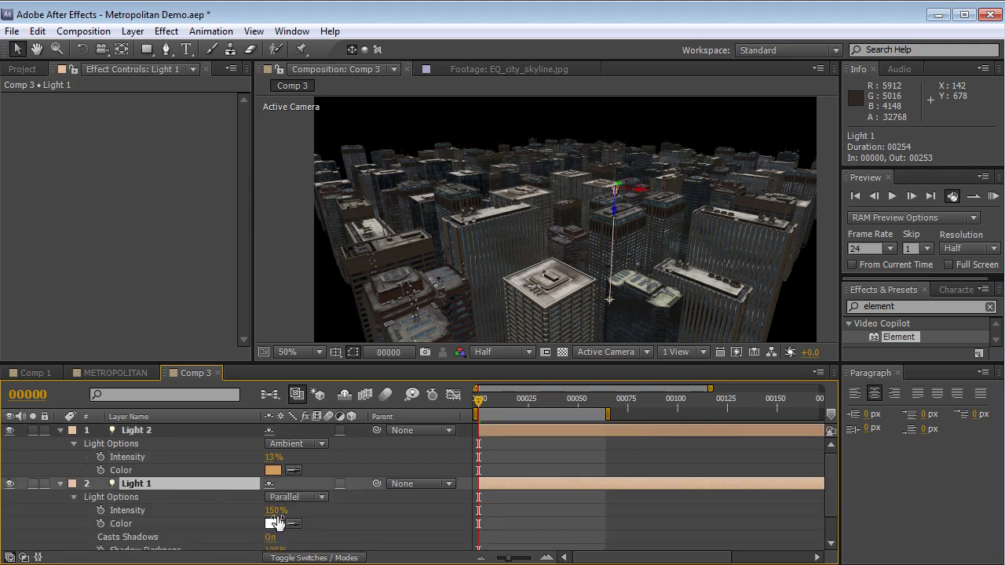
click(274, 523)
drag(376, 476, 376, 464)
drag(182, 295, 188, 292)
key(Return)
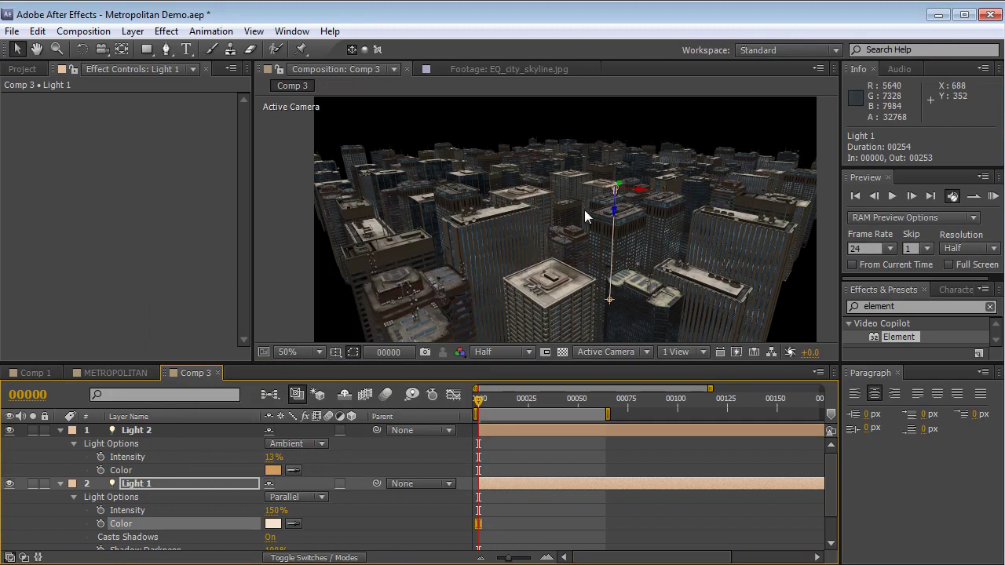
Reposition the Skycam lower and closer so it looks across the rooftops toward the horizon
key(c)
drag(576, 241, 581, 226)
key(a)
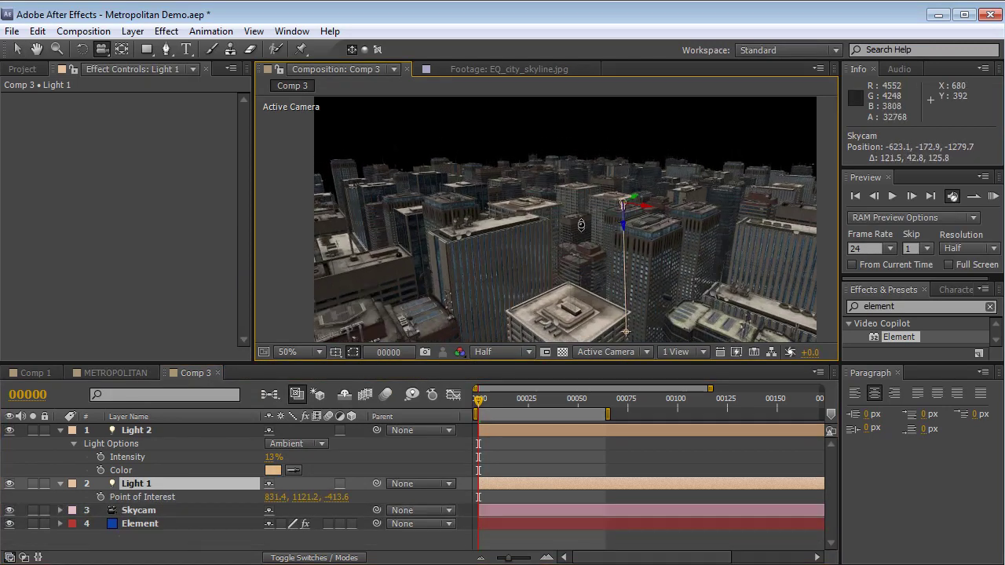
right_drag(580, 225, 583, 219)
mouse_move(600, 226)
middle_down()
mouse_move(585, 227)
mouse_move(602, 241)
middle_up()
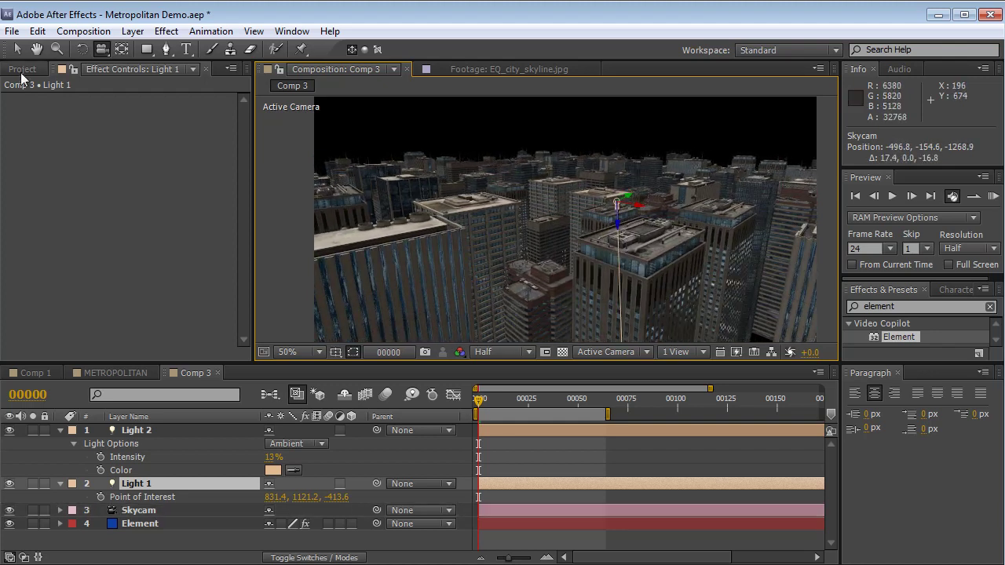
Open EQ_city_skyline.jpg from the Textures folder and examine the sky and skyline image at full size
click(21, 69)
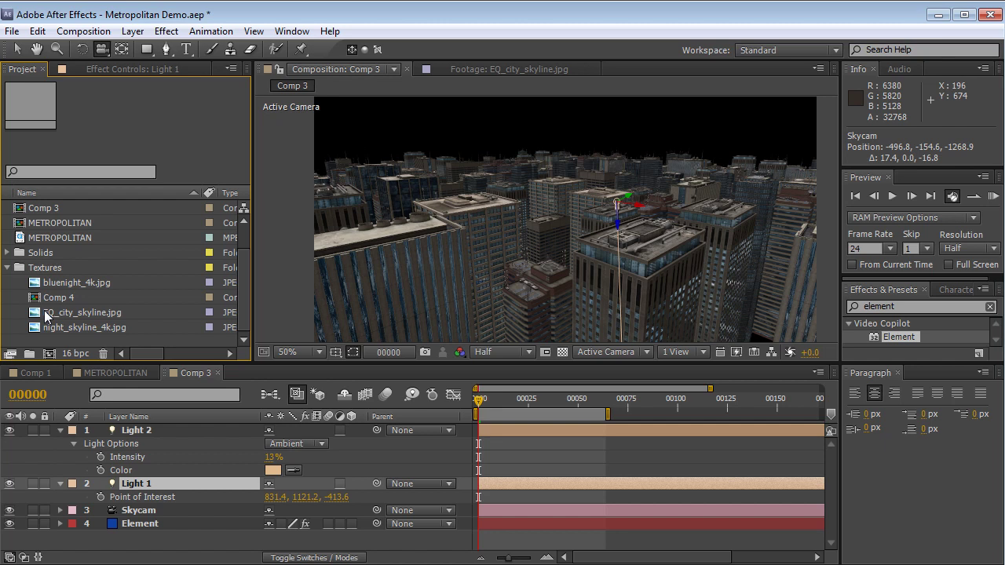
click(45, 313)
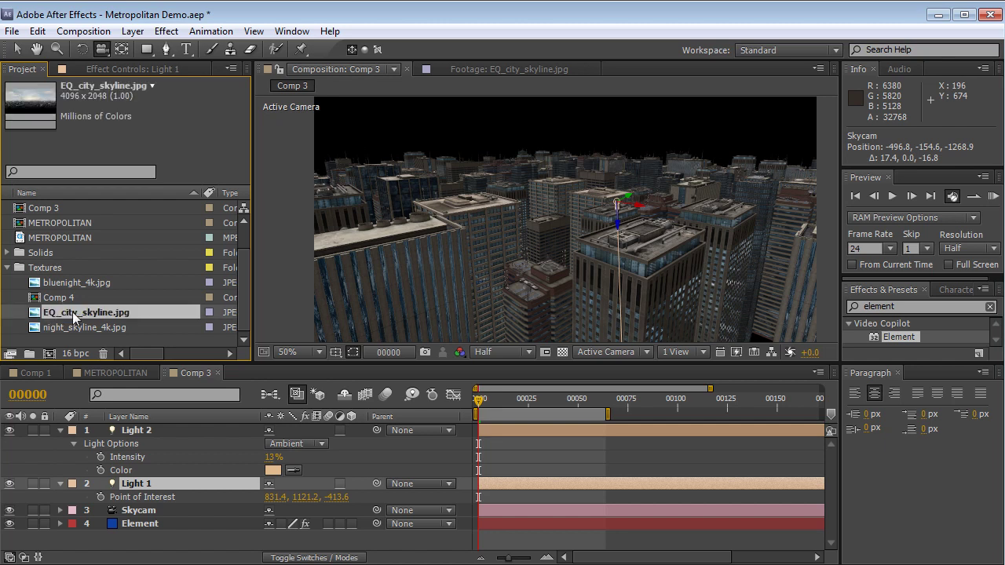
double_click(74, 314)
key(grave)
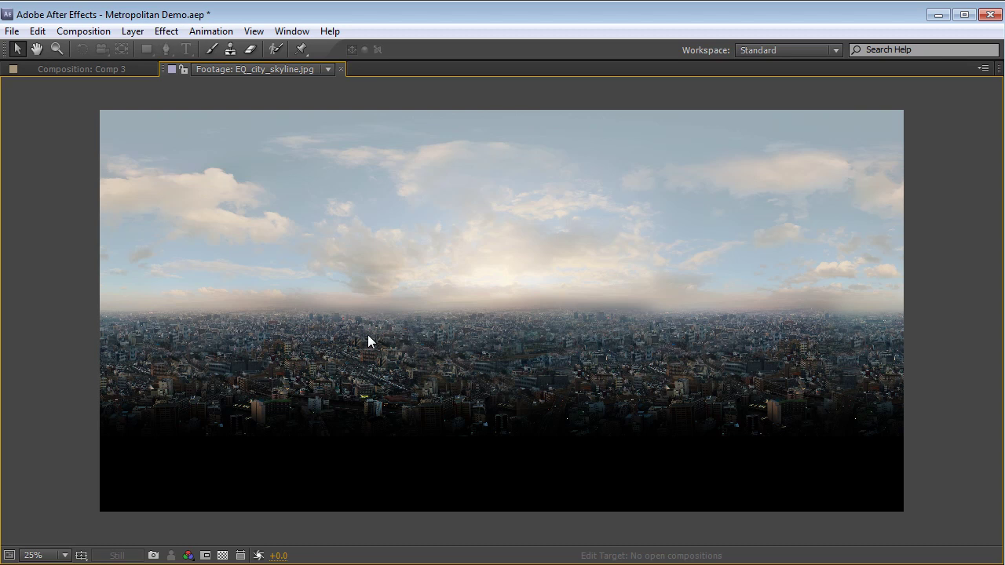
key(grave)
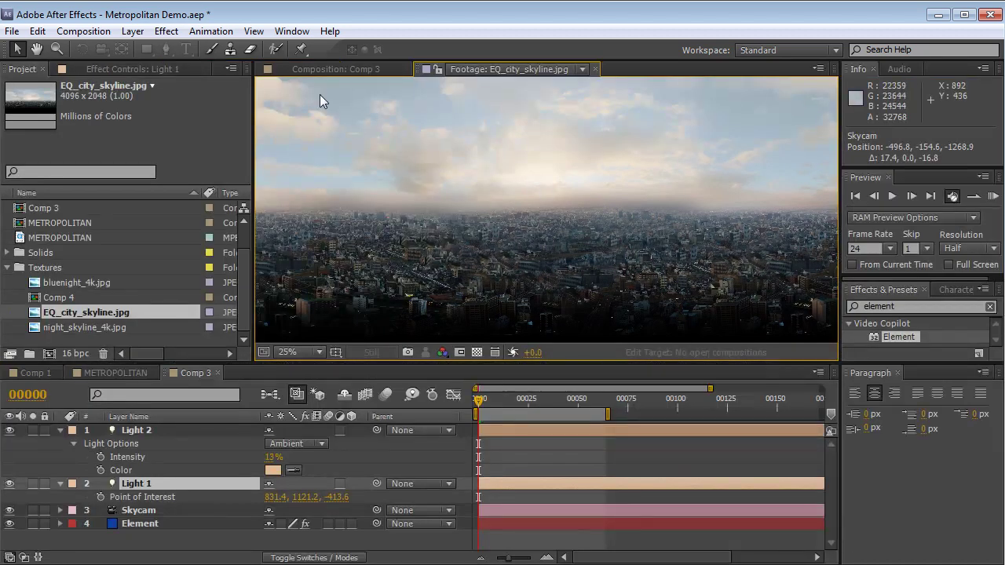
Add EQ_city_skyline.jpg to Comp 3 beneath the Element layer and make it a 3D layer
click(290, 69)
drag(80, 312, 140, 531)
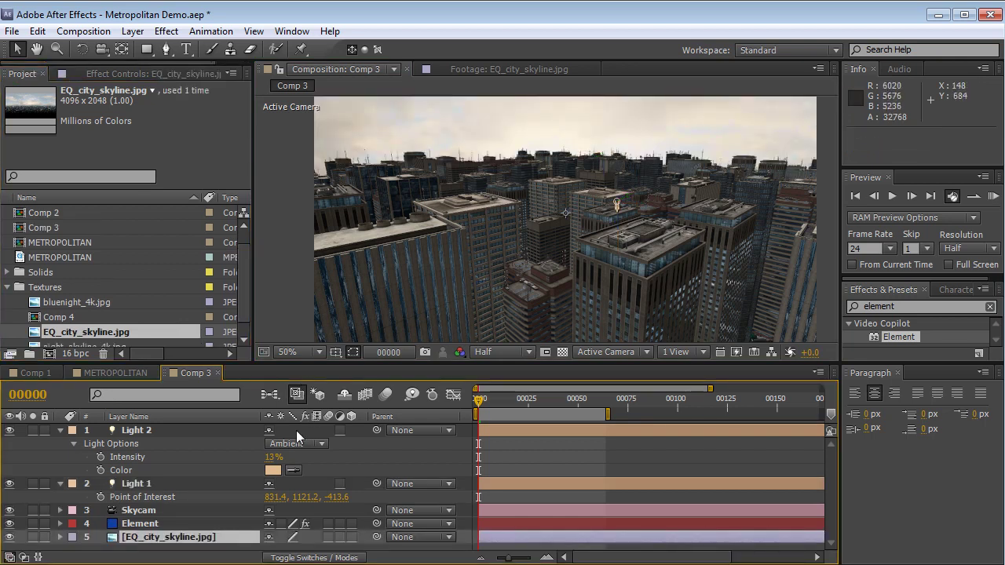
click(351, 538)
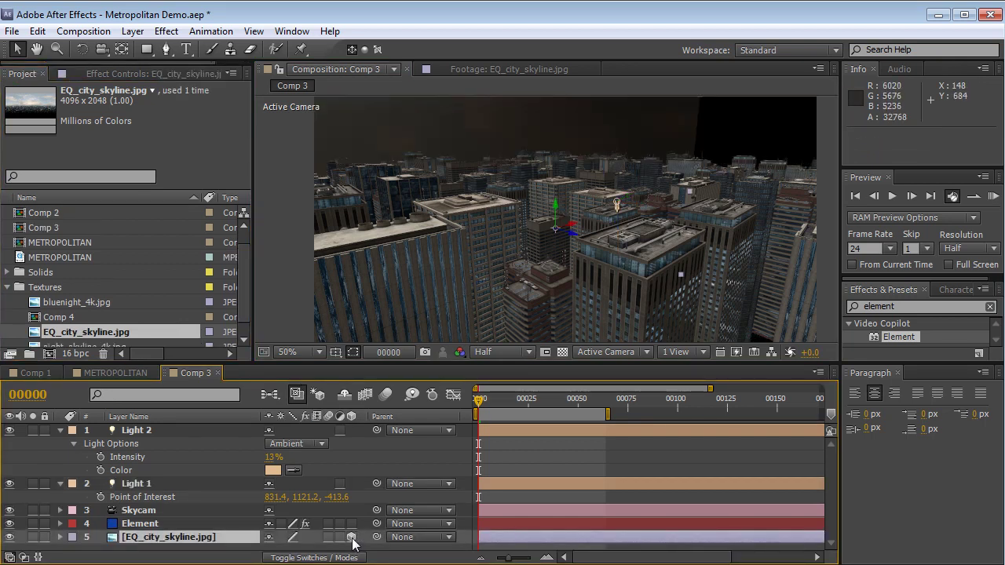
Turn off Accepts Lights in the material options of the EQ_city_skyline.jpg layer
key(a)
key(a)
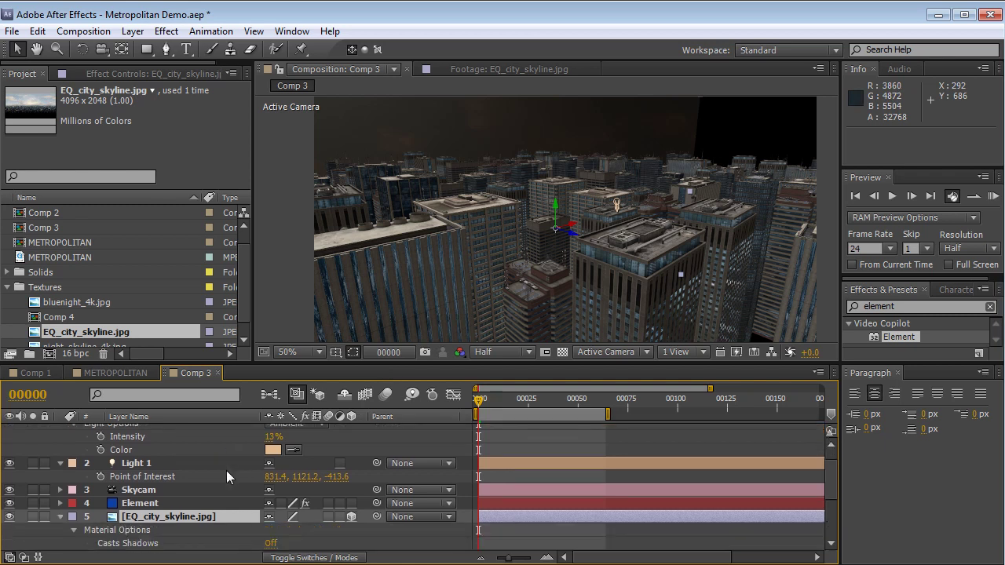
key(grave)
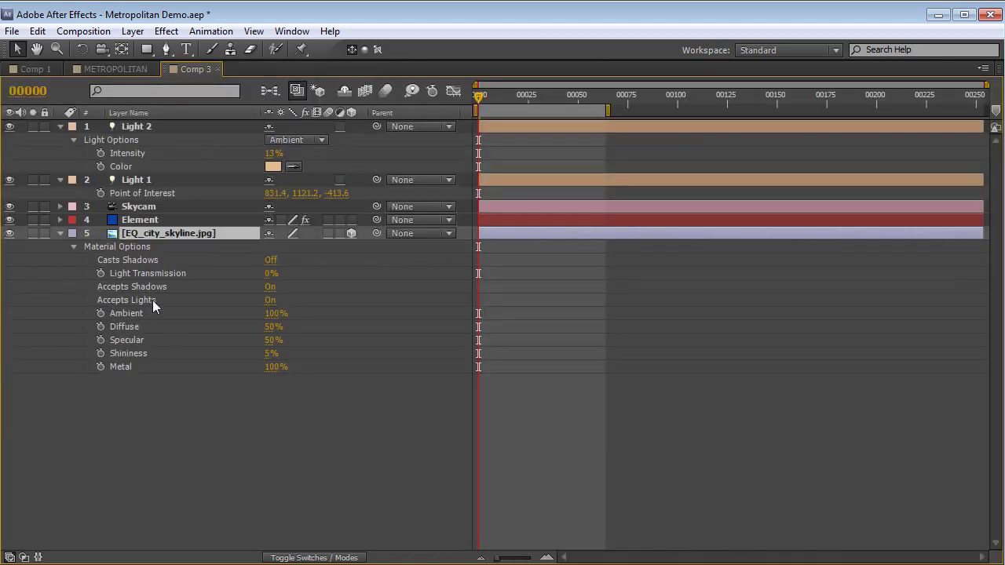
click(259, 299)
key(grave)
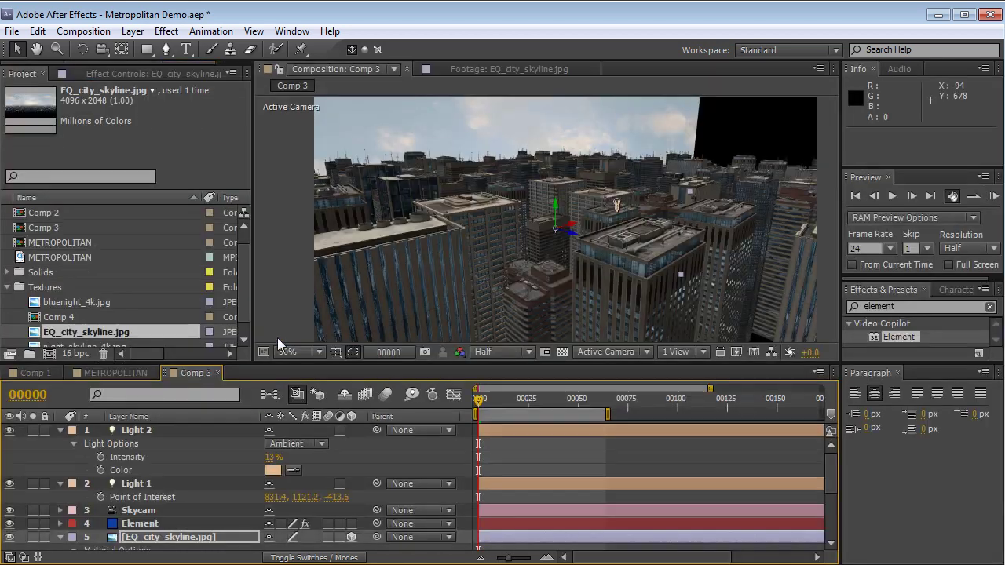
Rotate the skyline layer to face the camera and move it far behind the city, to about 2914.8, -191.1, 2395.3
key(w)
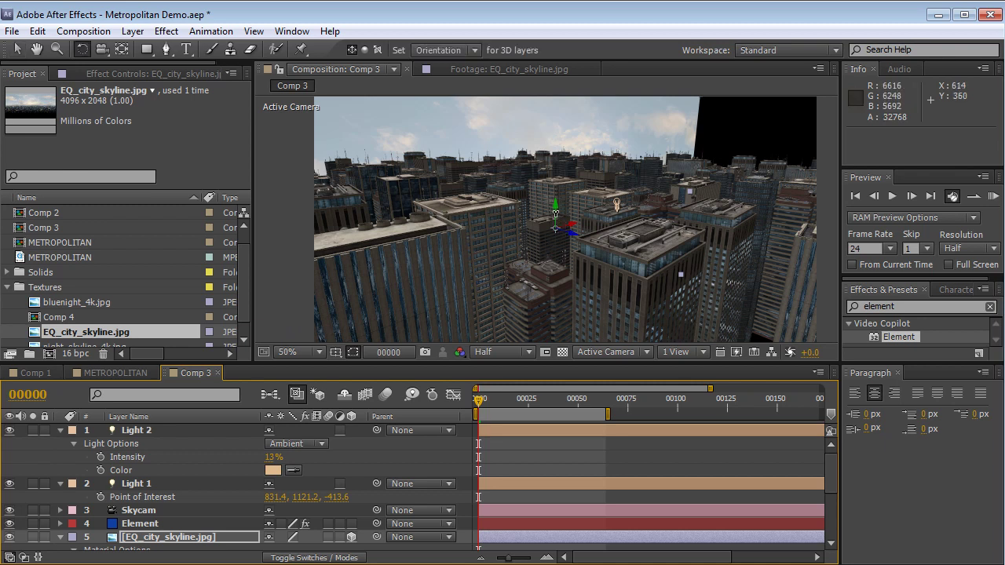
drag(553, 218, 540, 214)
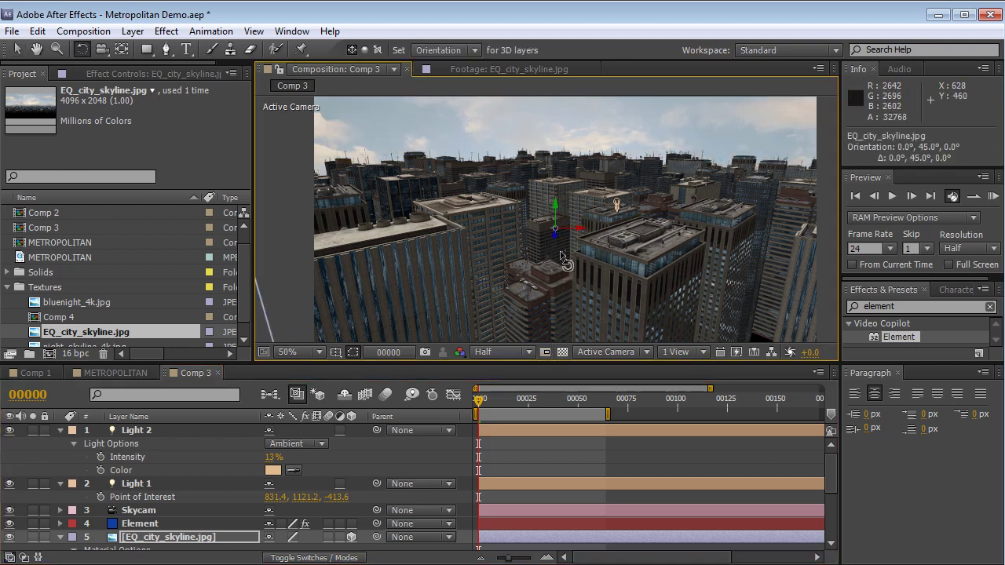
key(v)
drag(554, 235, 818, 304)
key(w)
drag(574, 176, 577, 190)
key(v)
drag(566, 235, 561, 186)
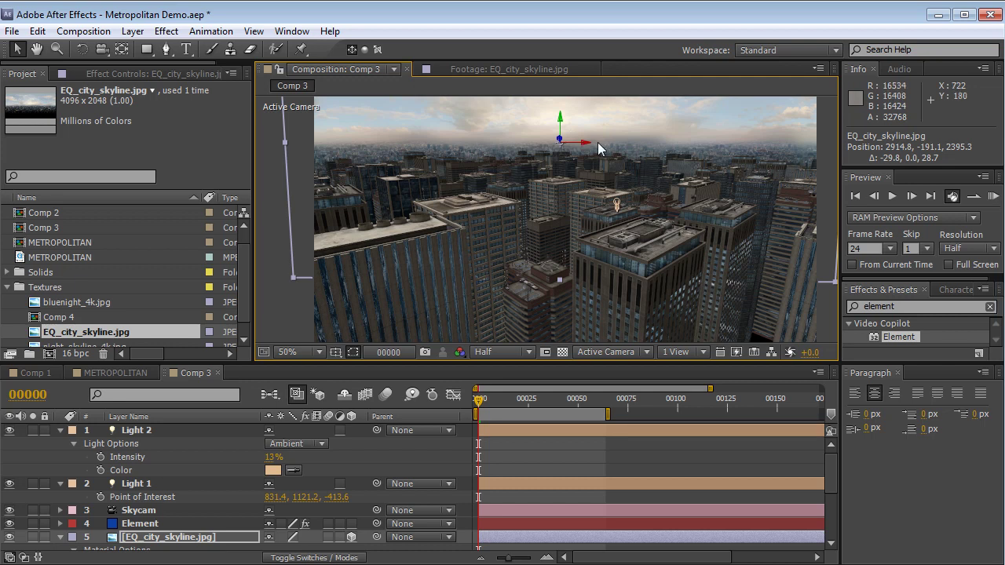
Raise the intensity of Light 1 to about 220% and keep the ambient Light 2 at 13%
click(161, 483)
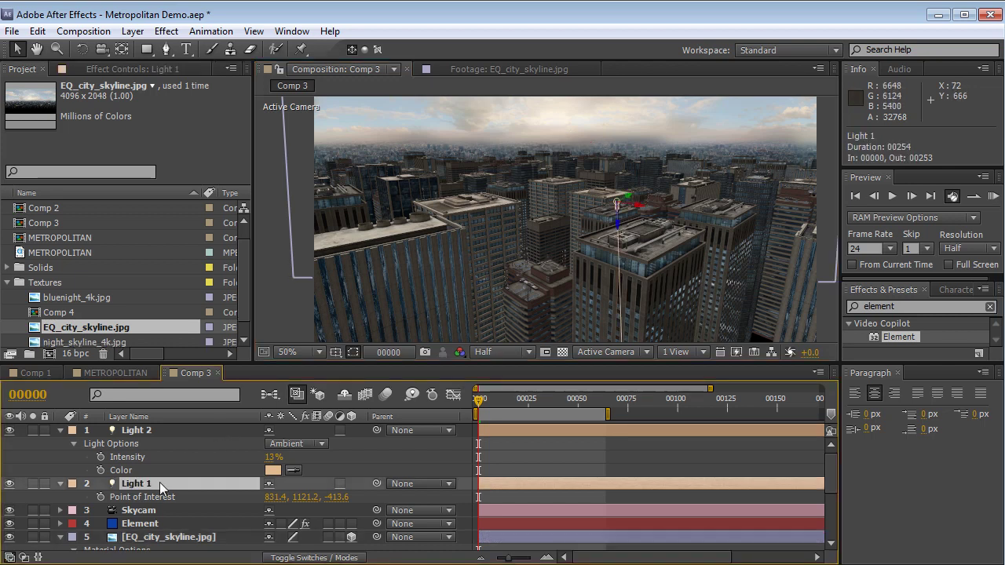
key(t)
drag(271, 510, 308, 499)
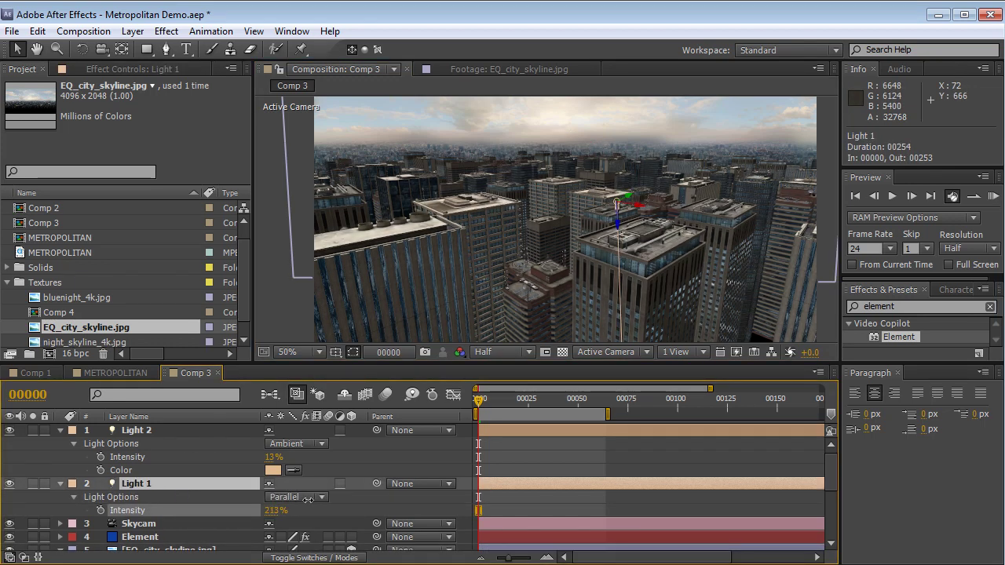
drag(274, 457, 267, 458)
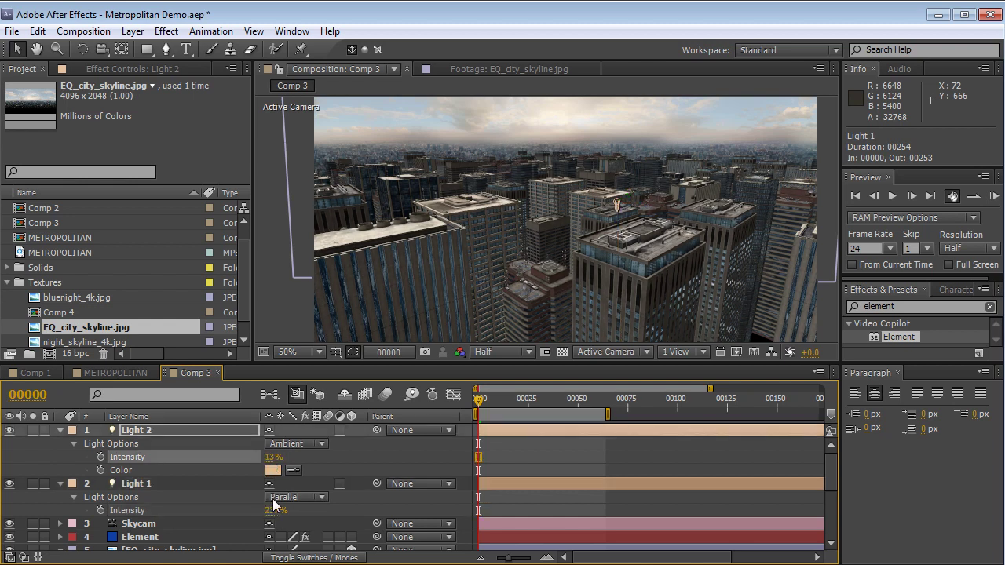
Shift the point of interest of Light 1 to about 541.4, 1211.2, -567.6 to change the sunlight's direction
key(ctrl+Down)
key(a)
drag(299, 507, 327, 497)
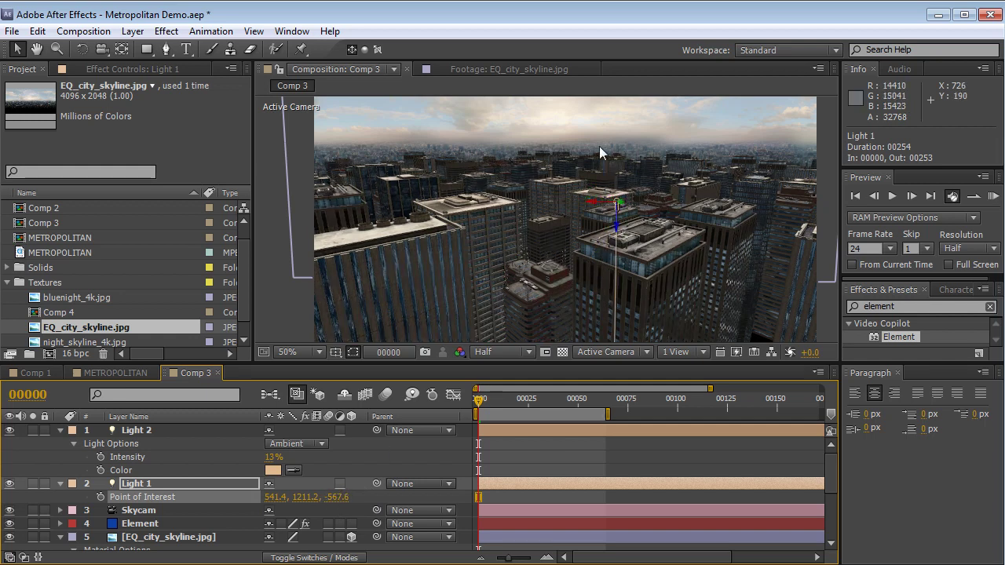
drag(298, 502, 307, 502)
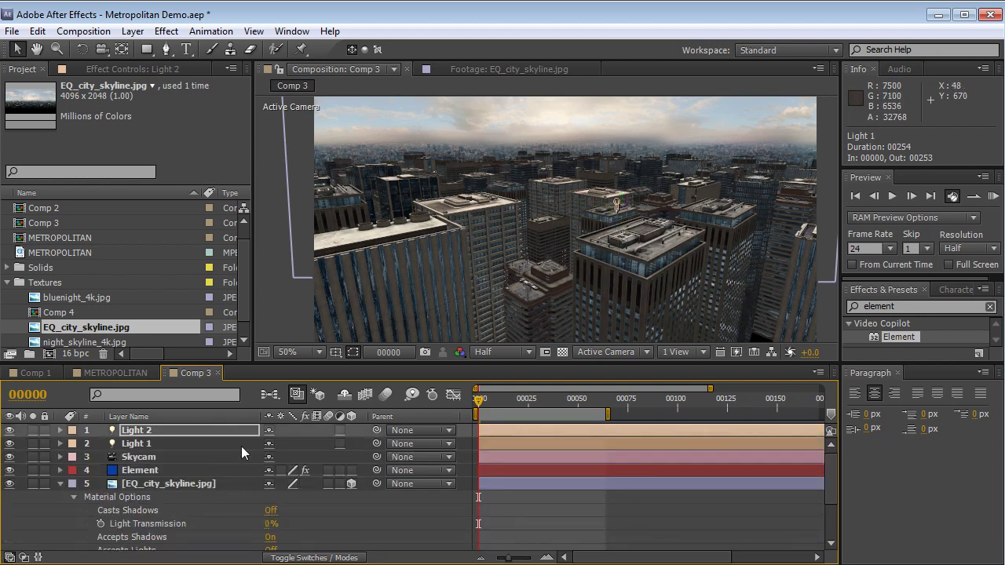
Enable ambient occlusion in the Element layer's render settings and raise its intensity to 2.2
click(148, 471)
click(111, 68)
drag(243, 153, 153, 218)
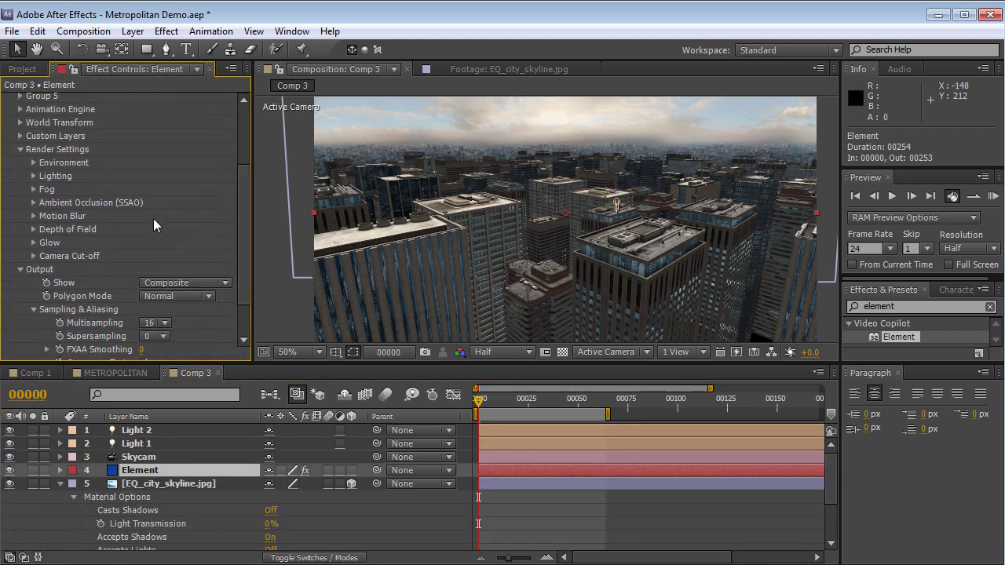
click(34, 202)
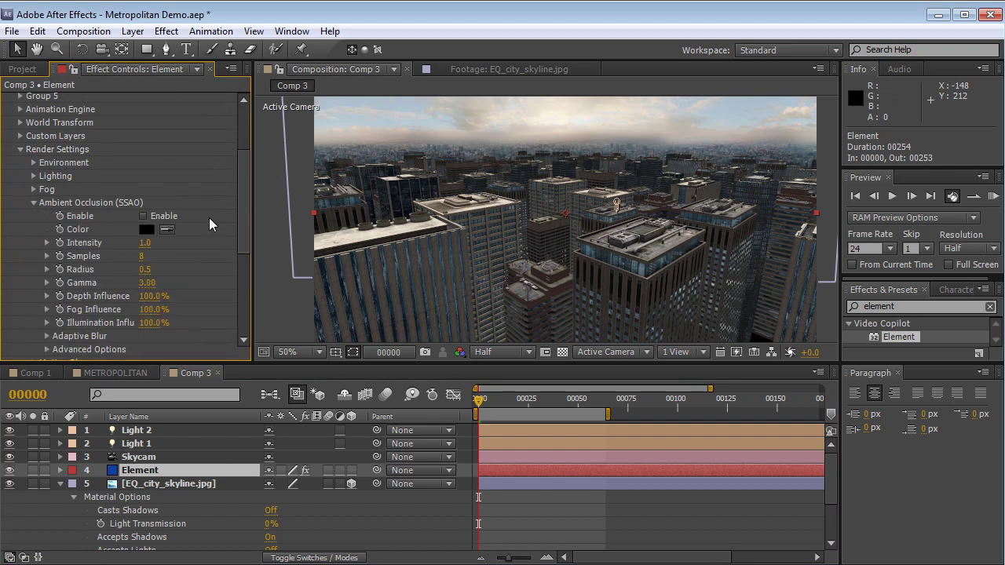
click(142, 215)
drag(148, 246, 155, 241)
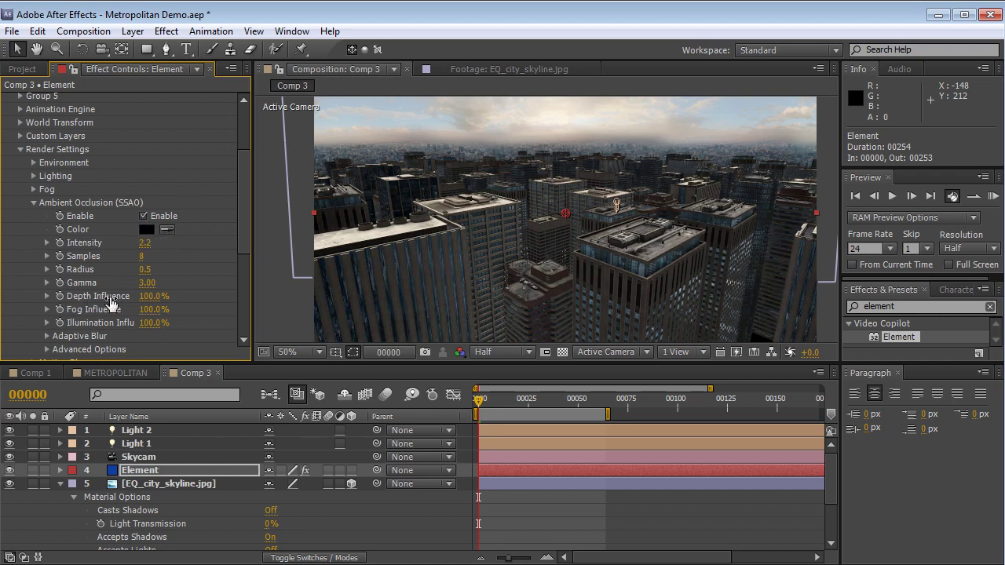
Set the ambient occlusion's depth influence to 20%, radius to 1.7 and intensity to 5.5, checking the enlarged composition at full resolution
click(149, 296)
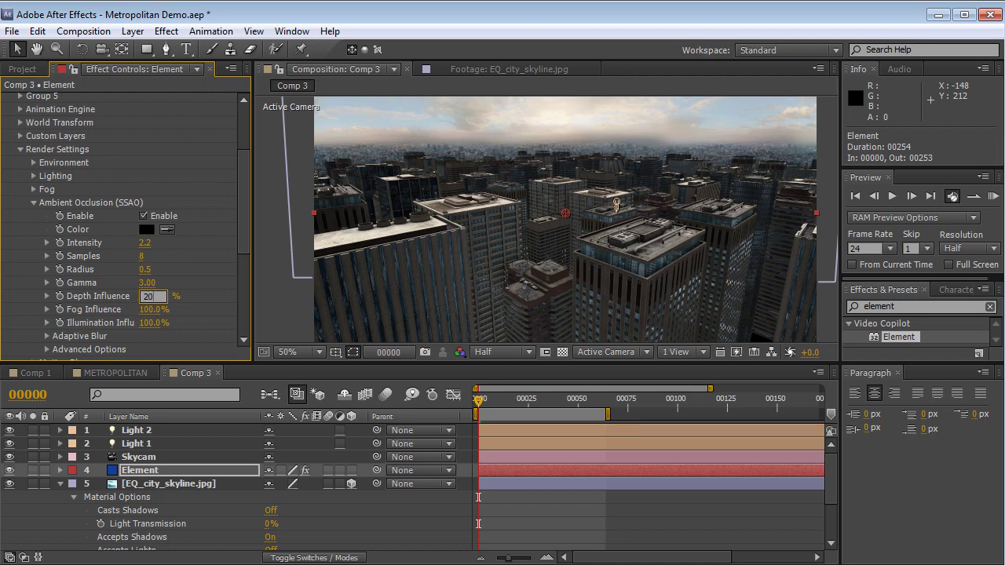
key(Return)
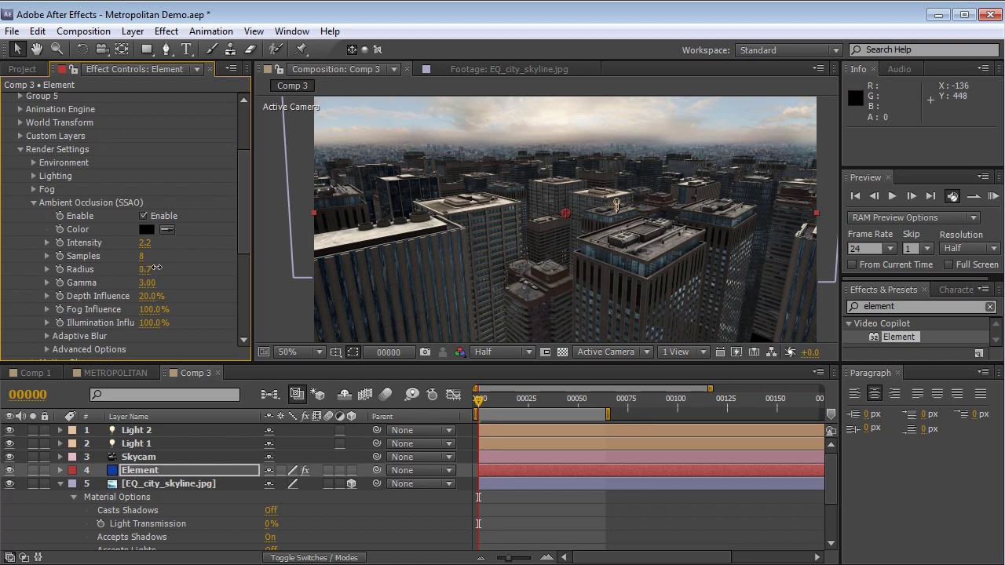
drag(176, 268, 164, 240)
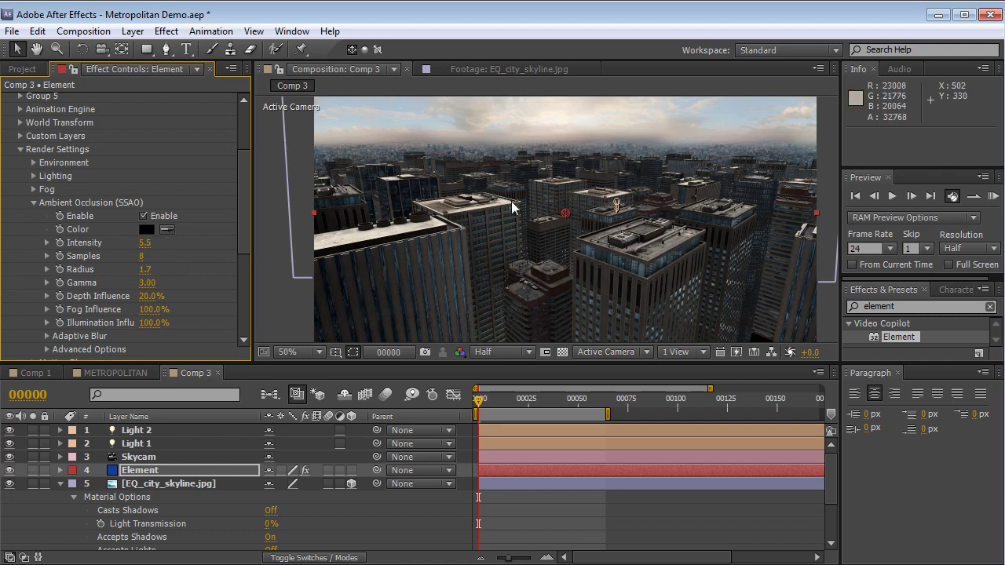
key(alt+slash)
key(grave)
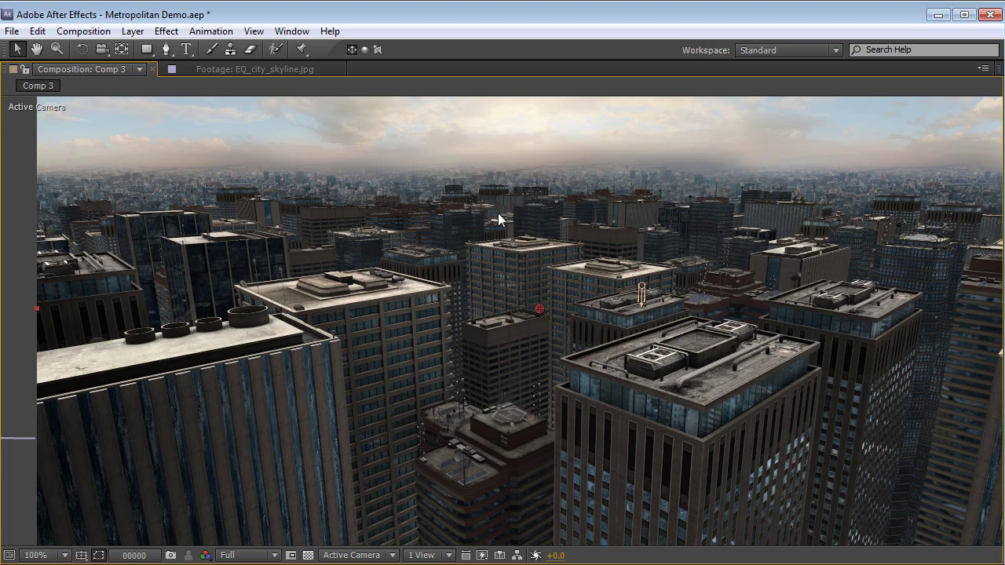
key(comma)
key(grave)
Increase Group 1's replicator shape scale to 123.30 and its particle count to 396 for a larger, denser city
scroll(14, 149, up, 3)
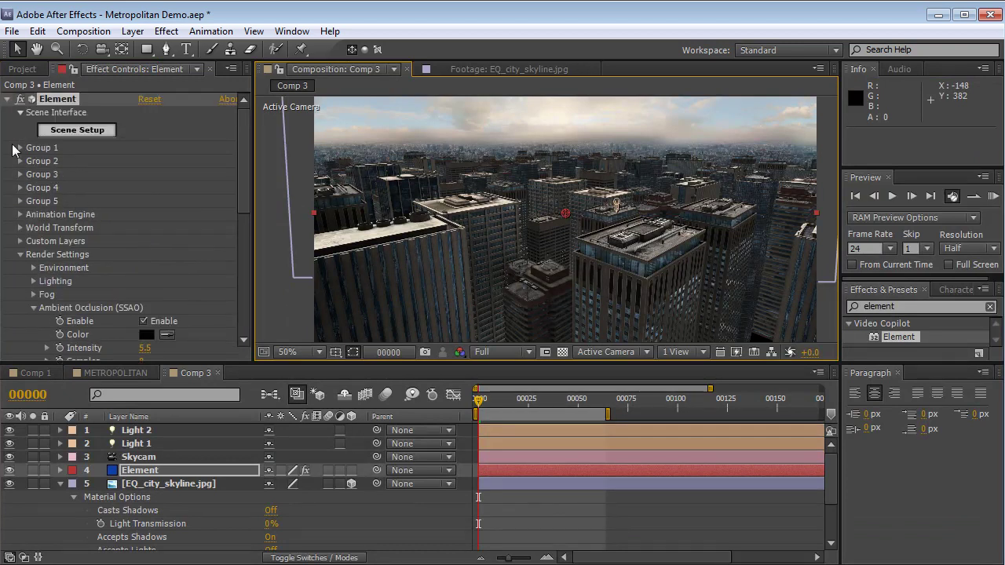
click(21, 147)
scroll(37, 207, down, 1)
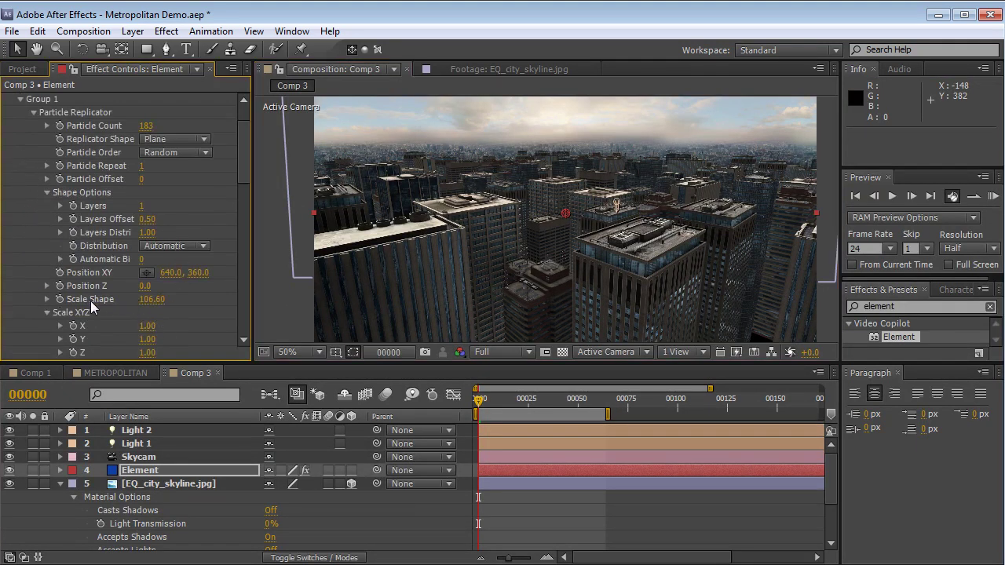
drag(152, 305, 272, 287)
drag(146, 127, 258, 117)
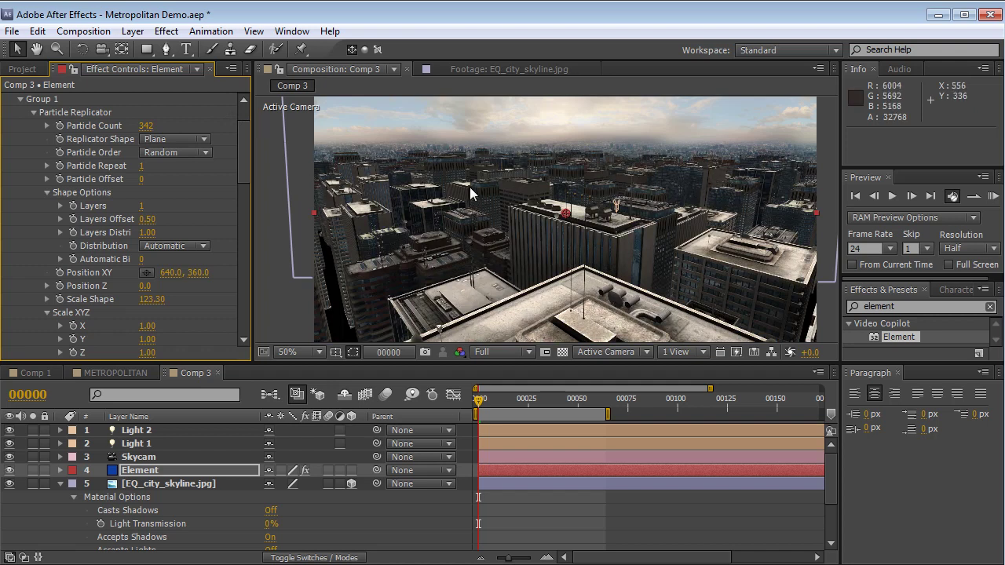
drag(145, 126, 181, 120)
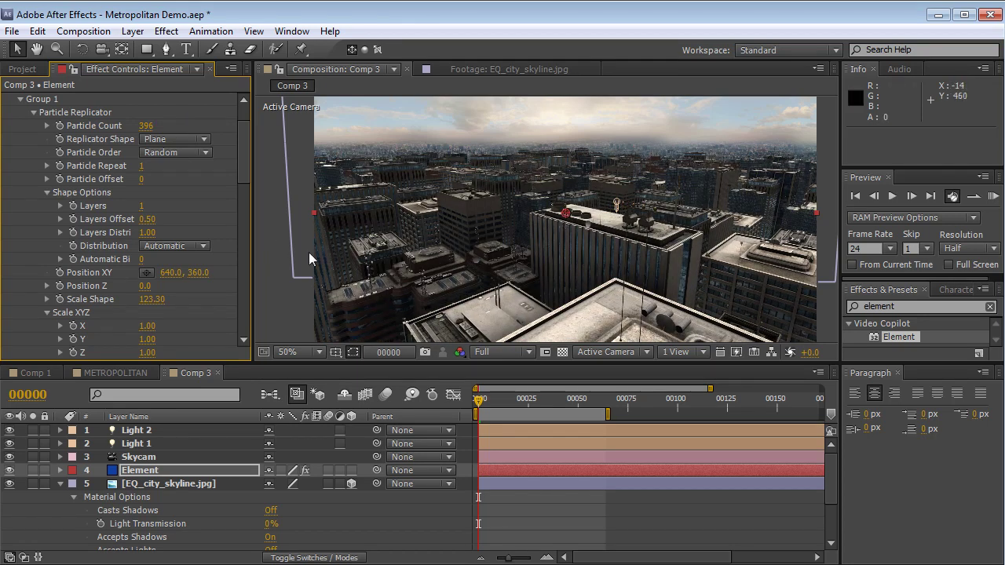
Enable fog in Element's render settings and set its color to a blue-gray, 5C6469, matching the hazy skyline
drag(240, 171, 233, 275)
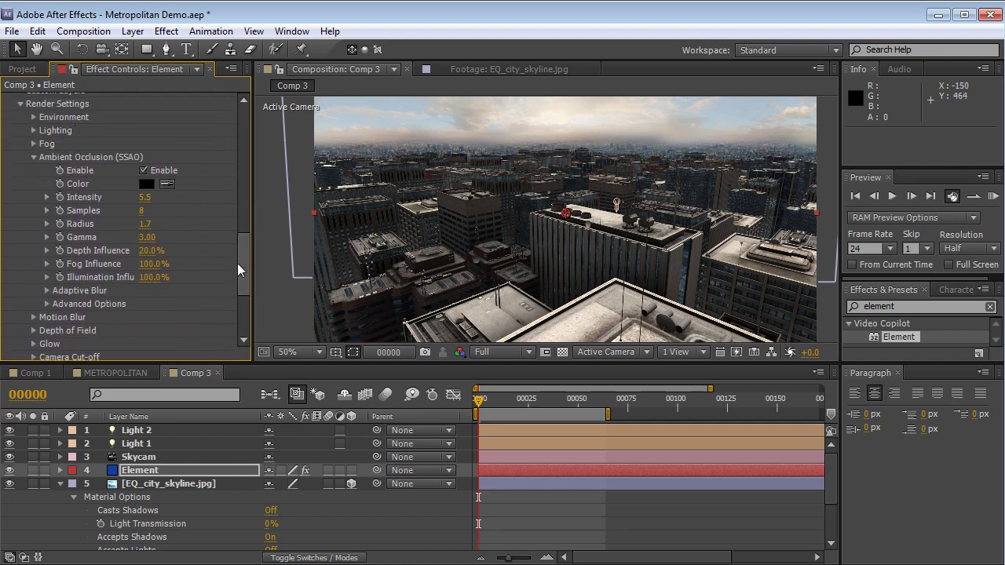
click(34, 157)
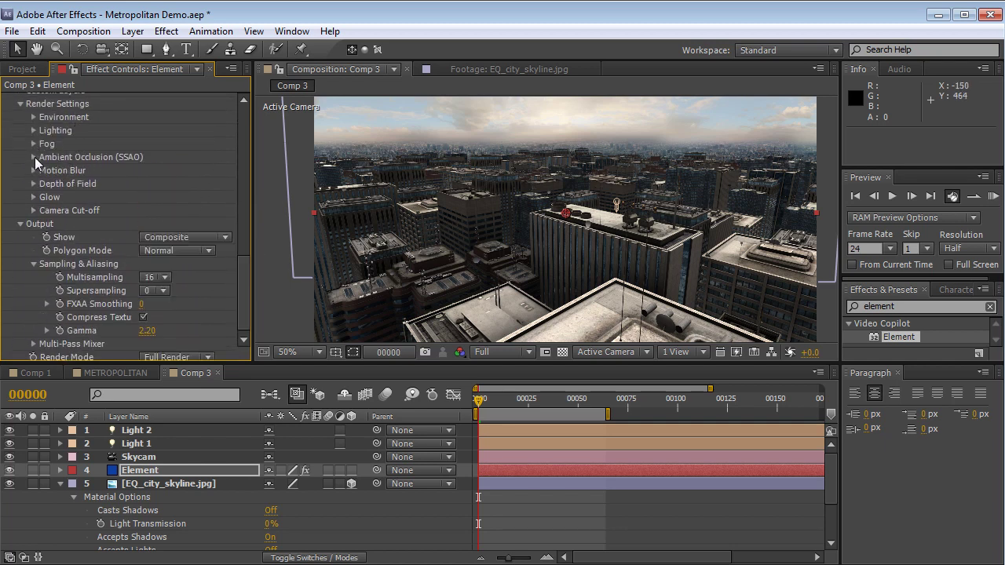
click(33, 143)
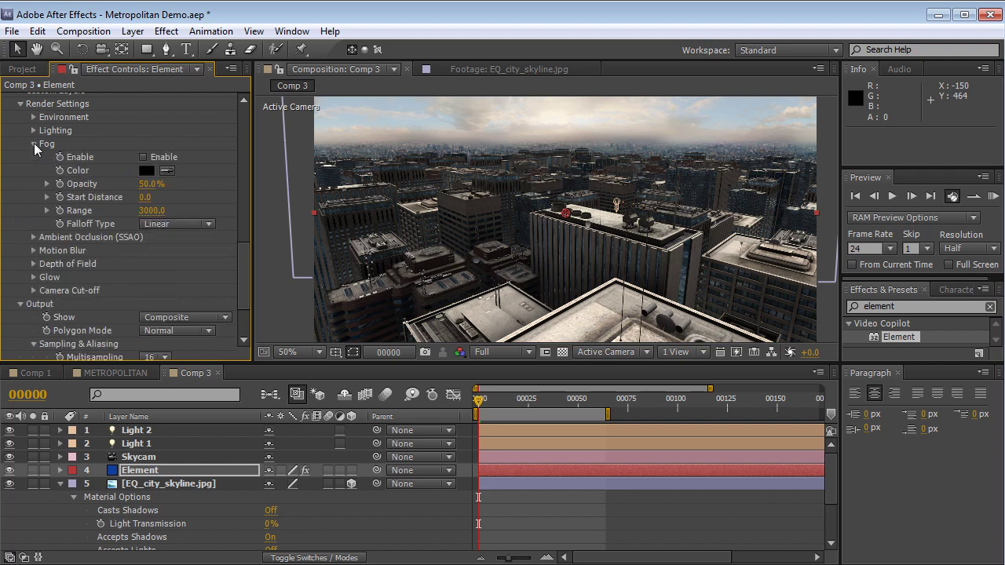
click(144, 157)
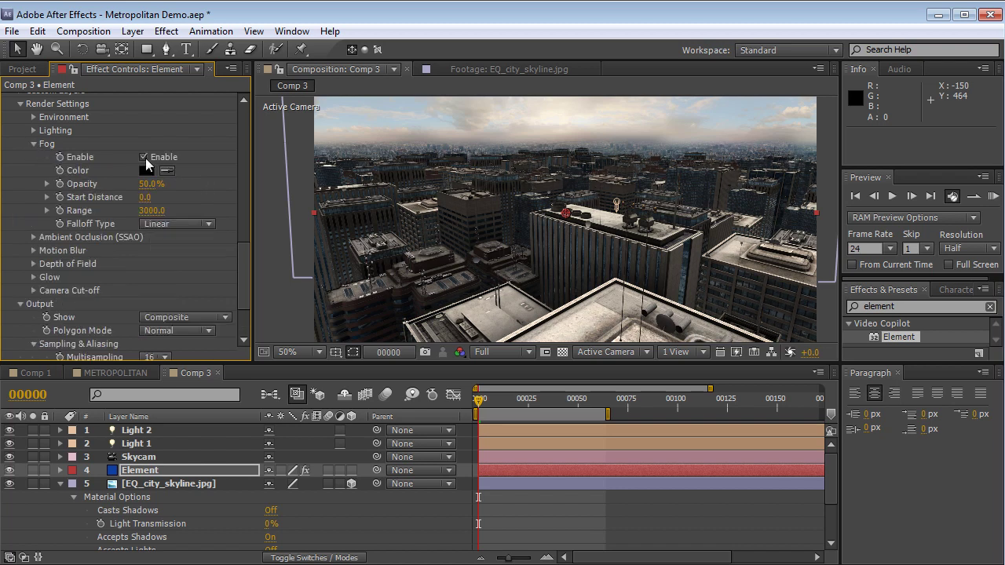
click(163, 174)
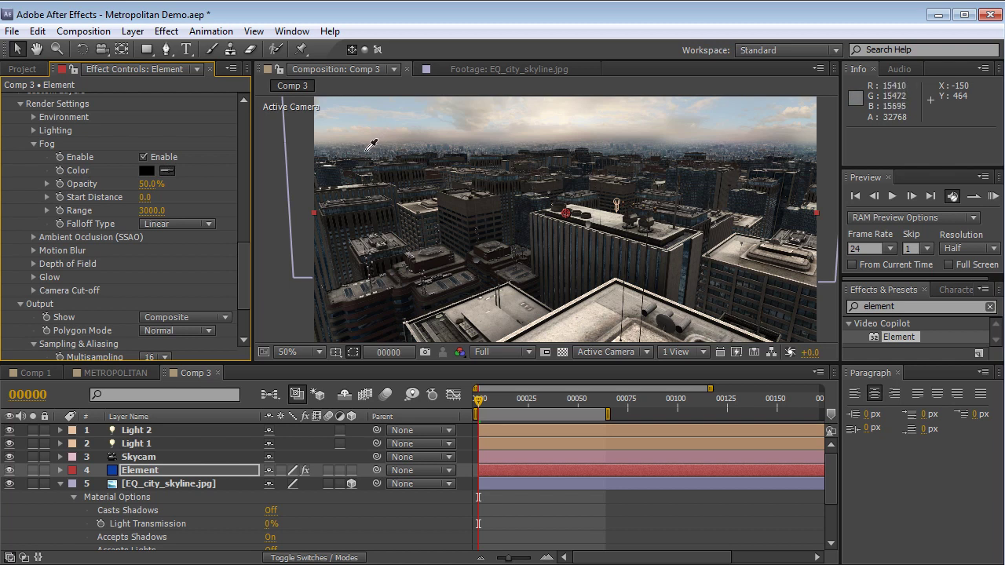
click(360, 146)
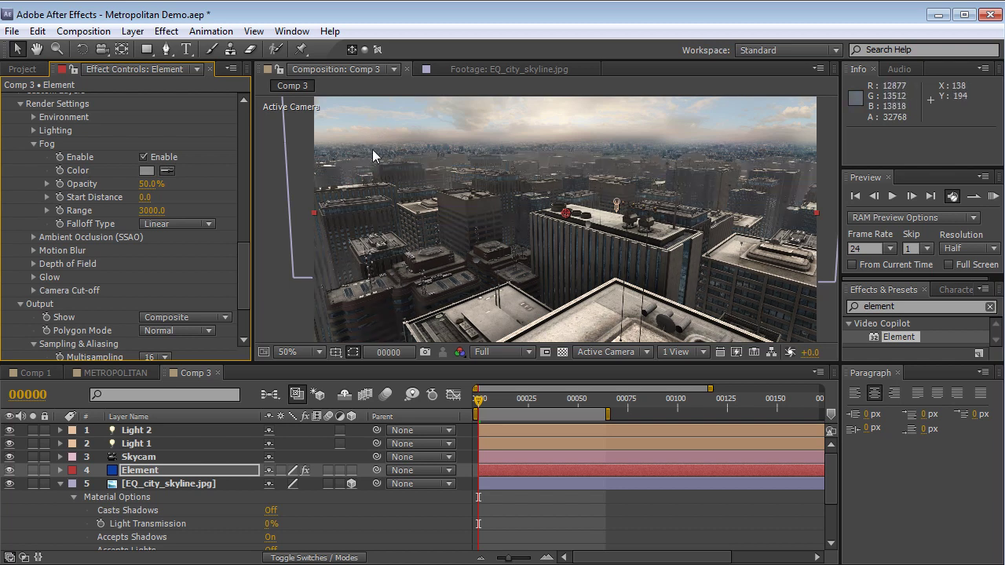
click(147, 170)
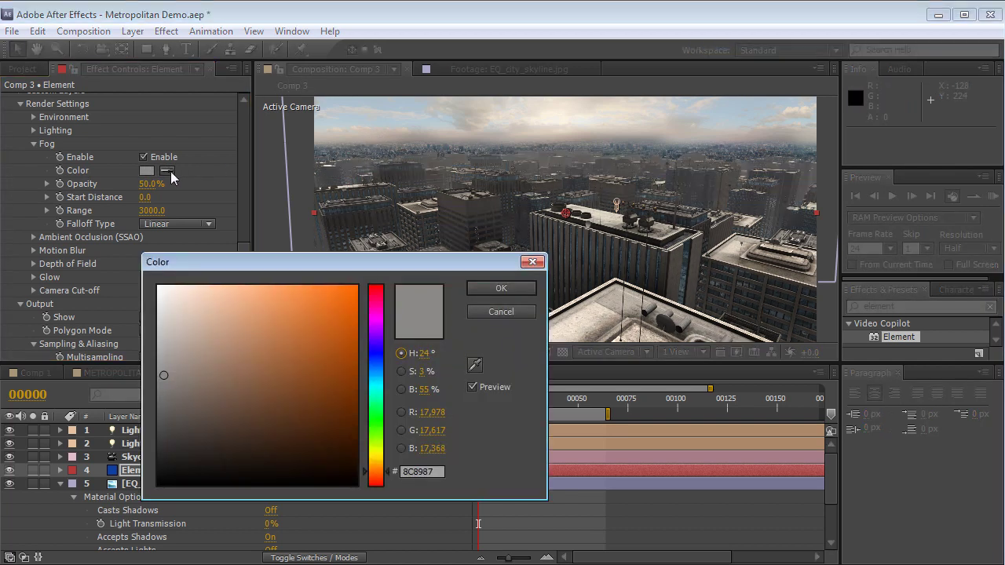
key(Return)
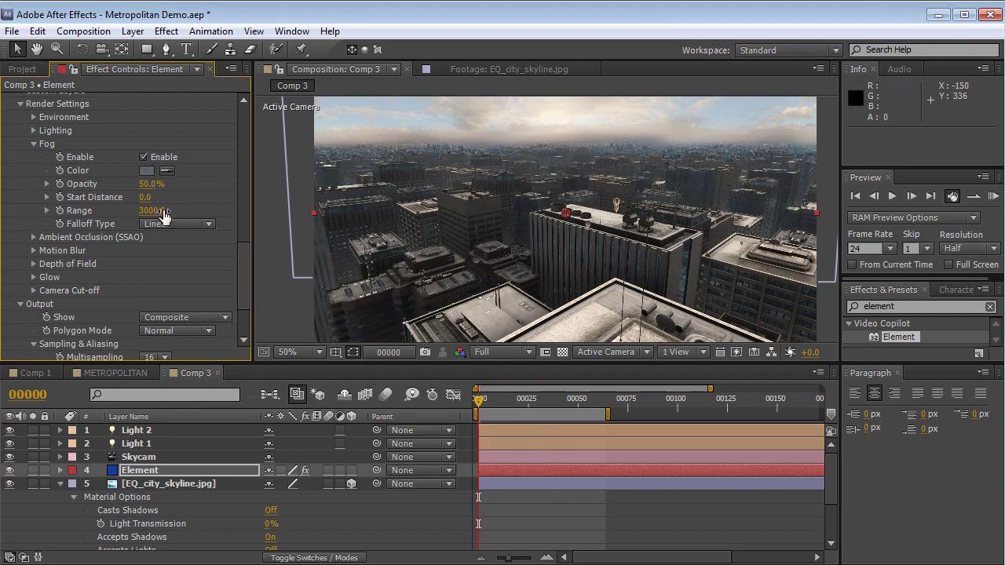
Set the fog range to 1640 and start distance to 70, and shift its color to a darker blue, about 425460
drag(159, 211, 52, 197)
drag(173, 195, 137, 203)
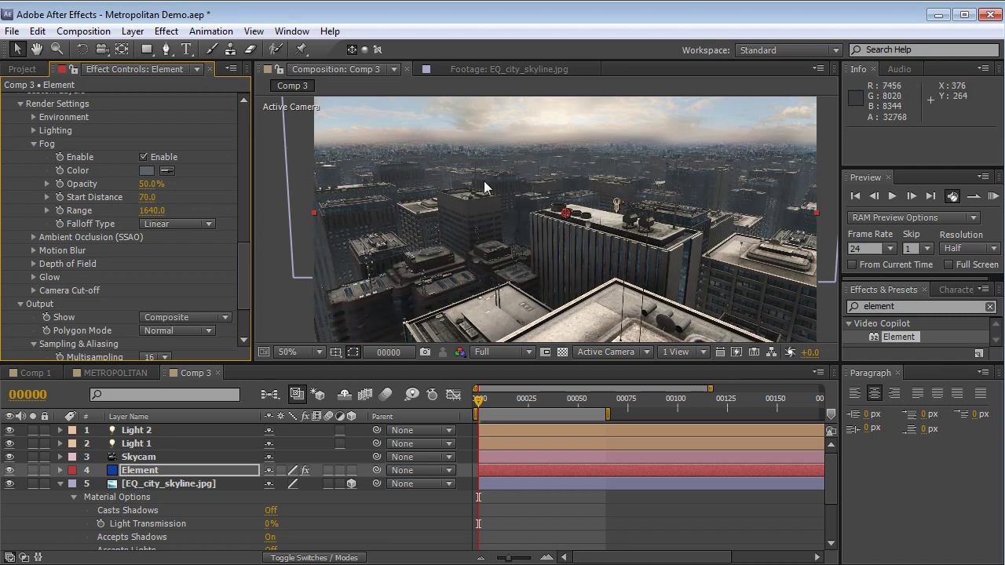
click(146, 170)
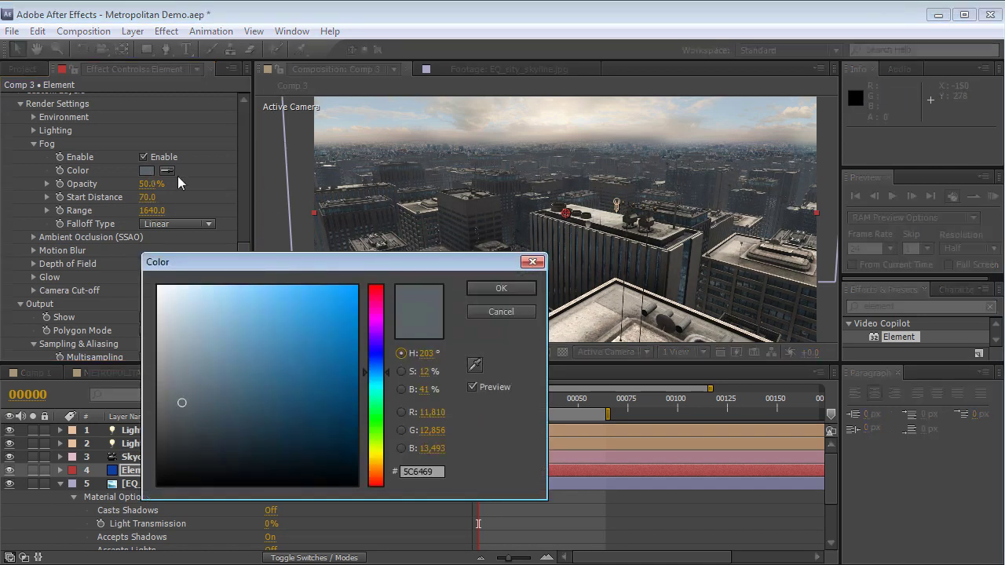
drag(187, 404, 221, 409)
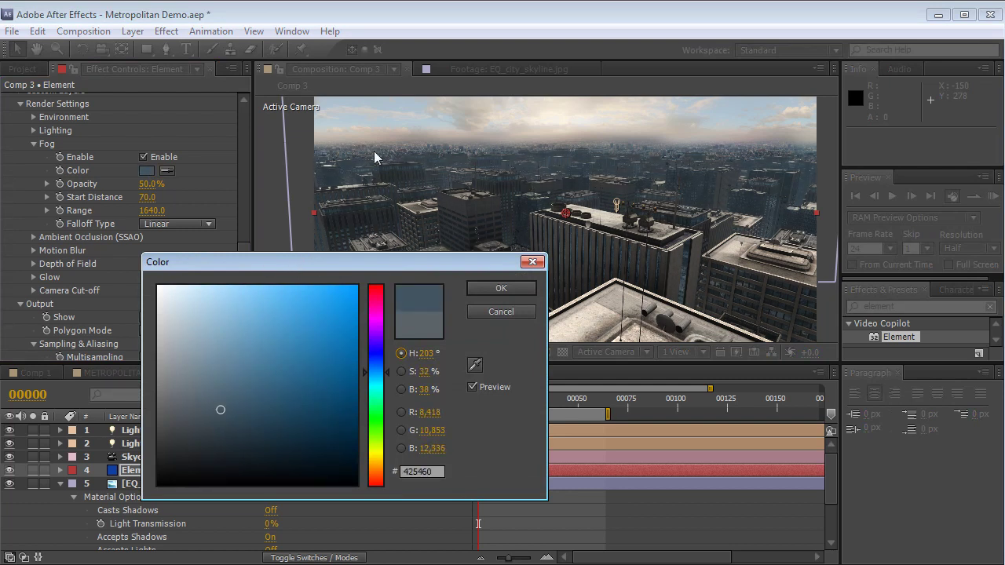
drag(231, 415, 223, 416)
click(501, 288)
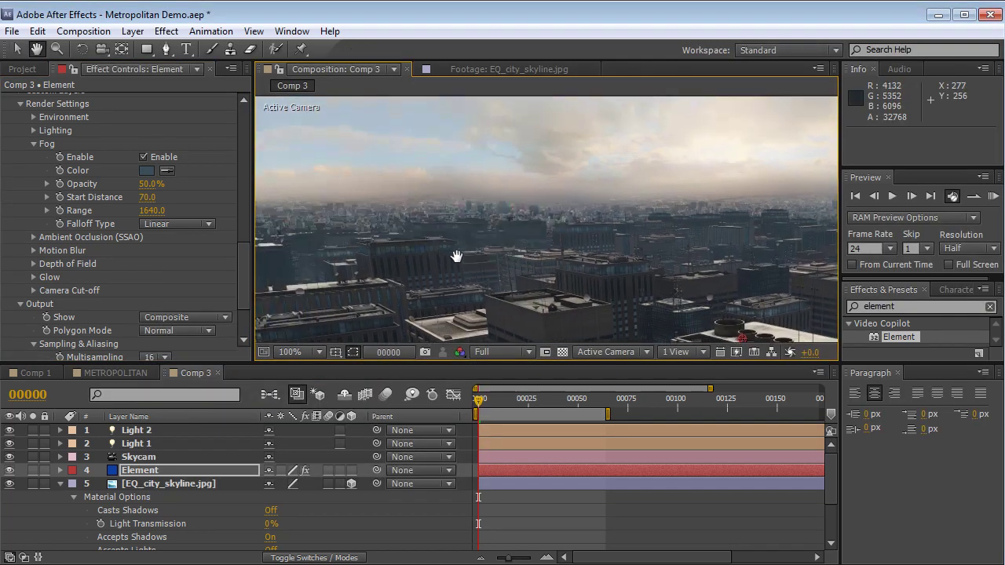
Inspect the fog blend at the horizon, reframe the Skycam view over the rooftops and save the project
scroll(456, 256, up, 1)
drag(457, 256, 480, 293)
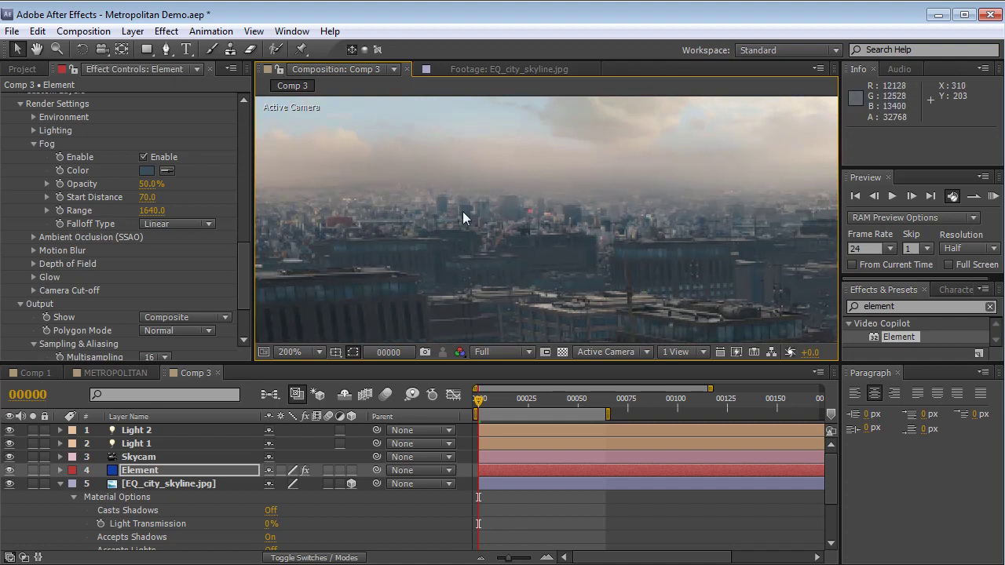
scroll(526, 226, down, 1)
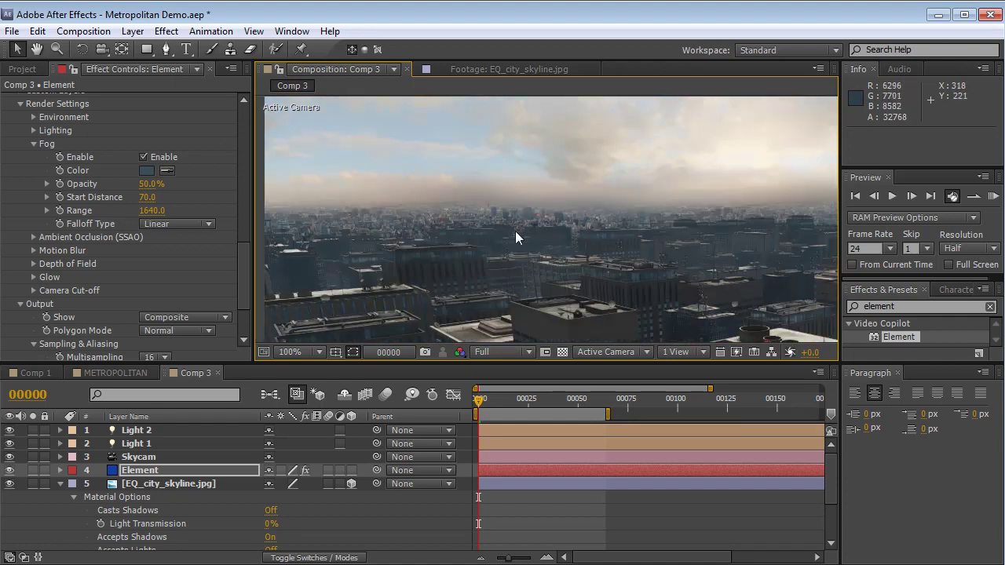
scroll(602, 228, down, 1)
drag(603, 229, 479, 181)
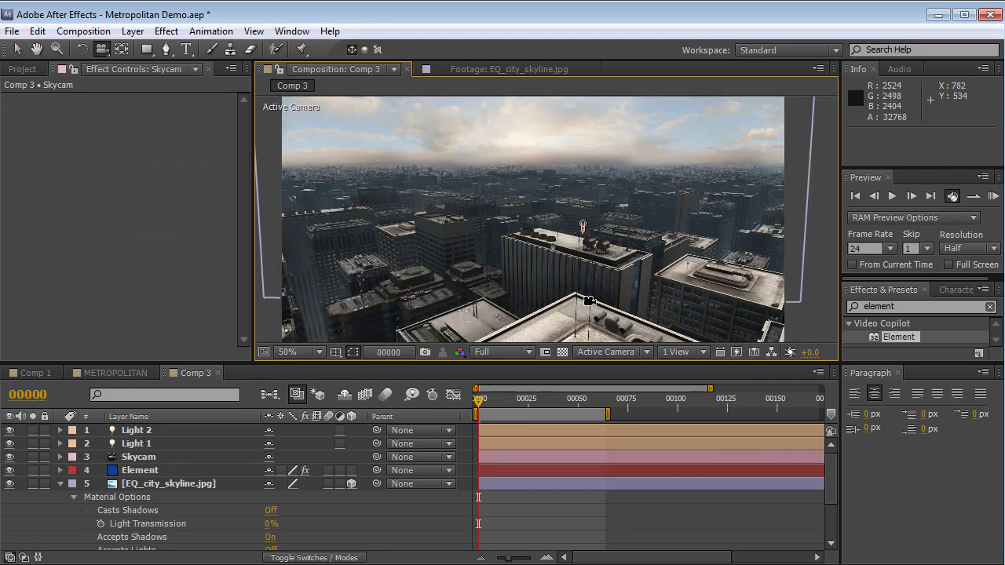
drag(525, 271, 523, 255)
right_drag(548, 221, 549, 196)
middle_drag(552, 216, 556, 229)
key(ctrl+s)
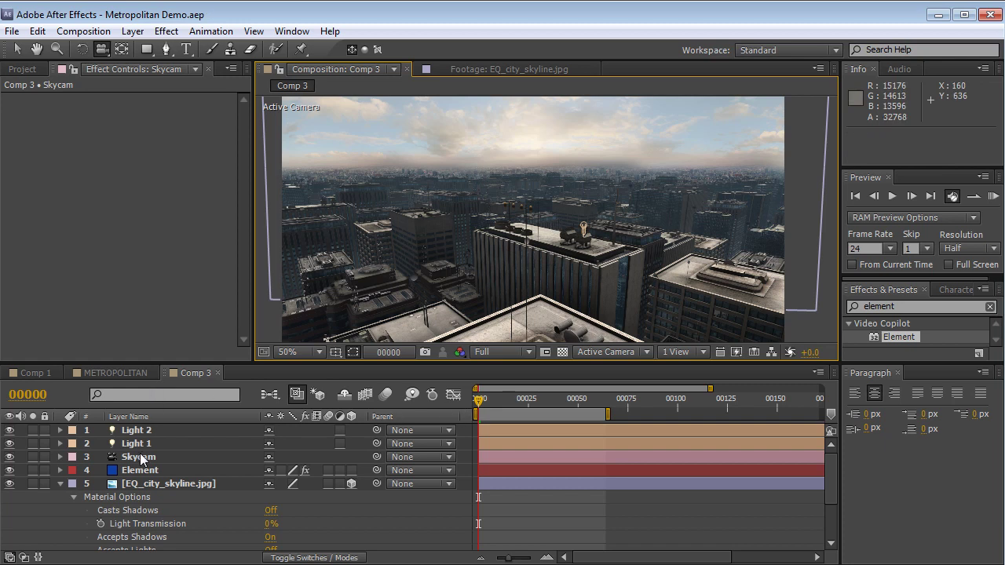
Raise the EQ_city_skyline.jpg layer to about 2926.9, -270.1, 2408.5 to line up with the city's horizon
click(148, 483)
key(v)
drag(631, 173, 633, 168)
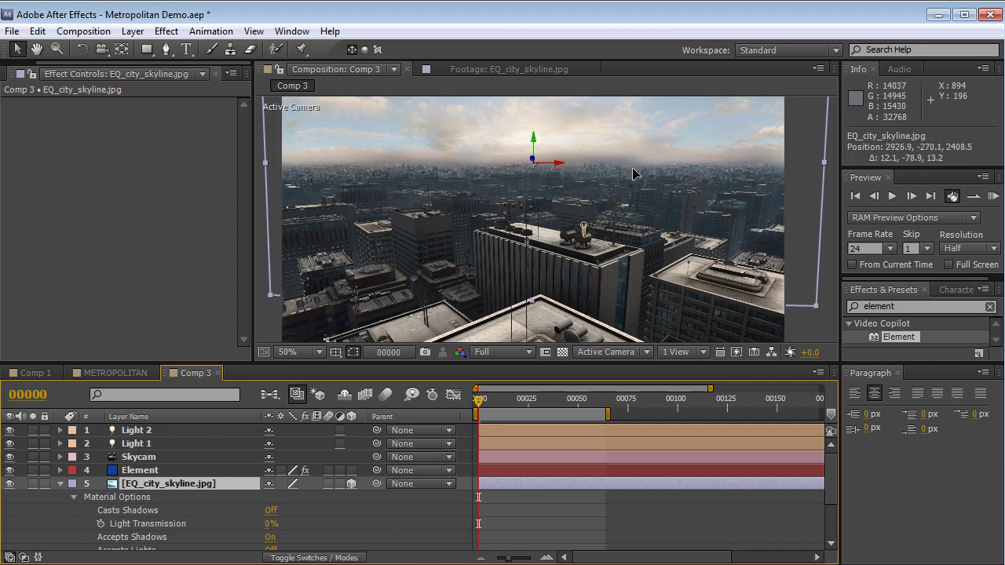
Assign the Element scene's buildings, including skyscraper_02, skyscraper_03, office_04 and office_02, to group 2 as well as group 1
click(155, 472)
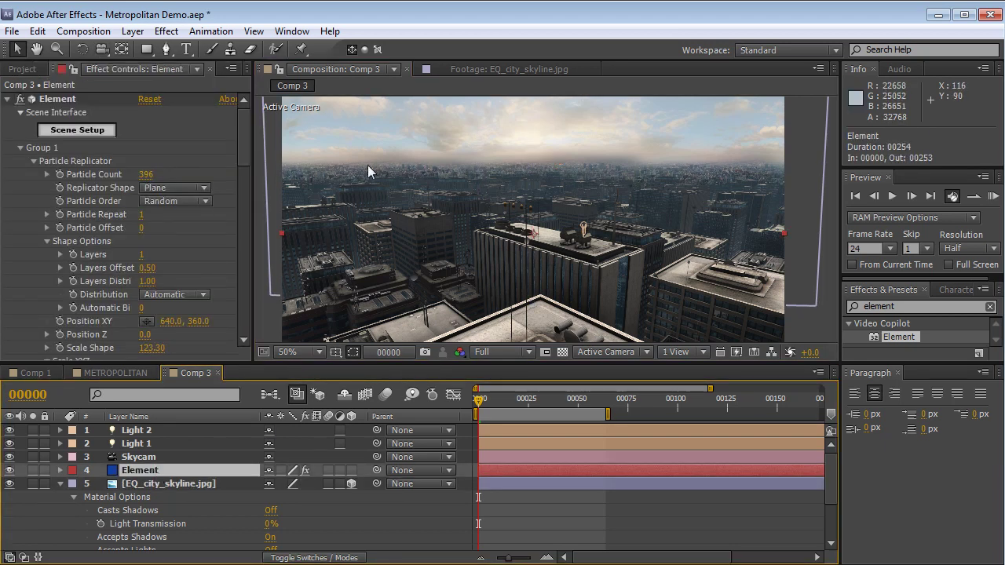
click(83, 132)
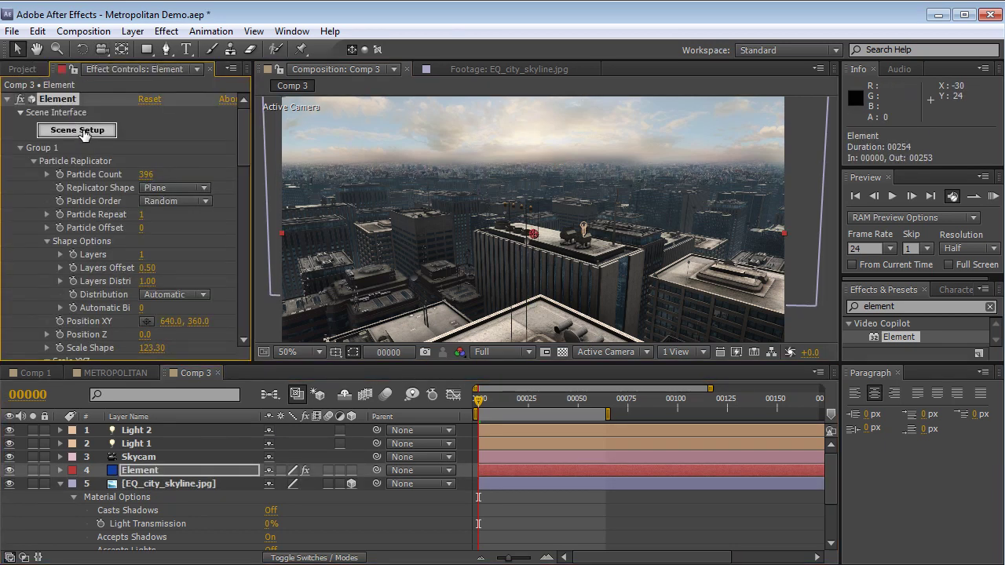
click(588, 126)
drag(308, 194, 306, 207)
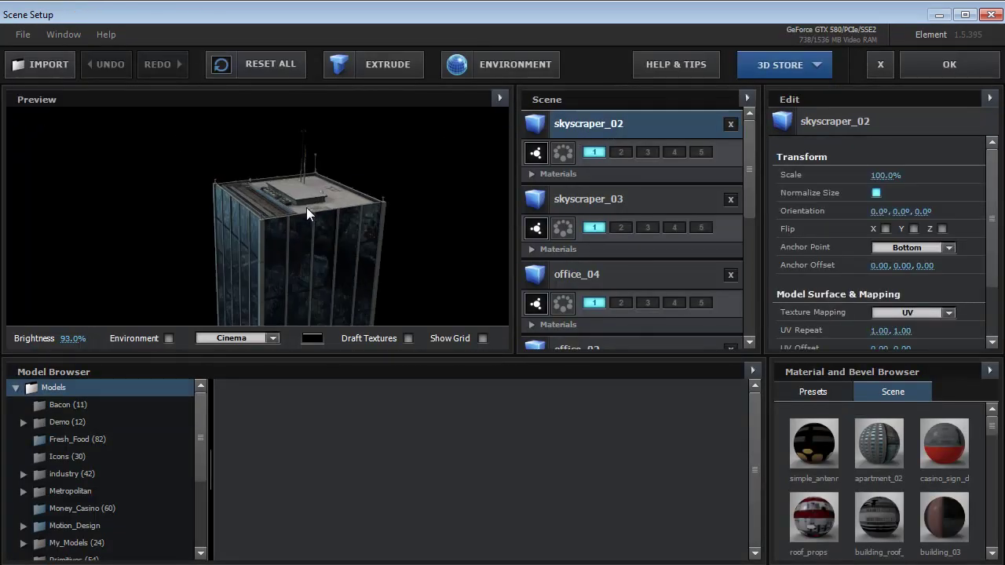
click(626, 149)
click(620, 228)
click(620, 303)
drag(748, 183, 772, 170)
click(622, 293)
click(620, 292)
click(620, 244)
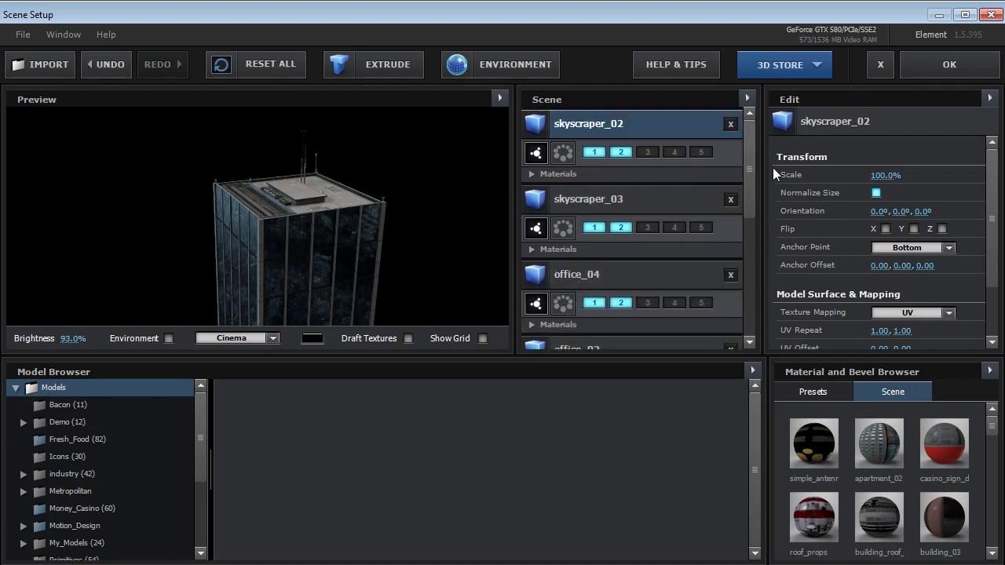
click(952, 66)
Copy Element's Group 1 settings and paste them into Group 2
click(34, 161)
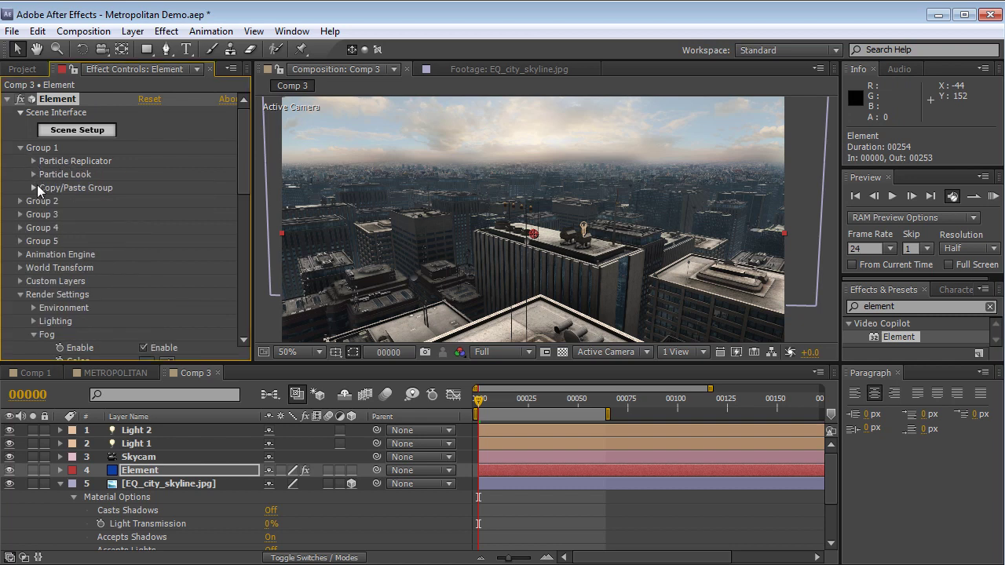
click(34, 188)
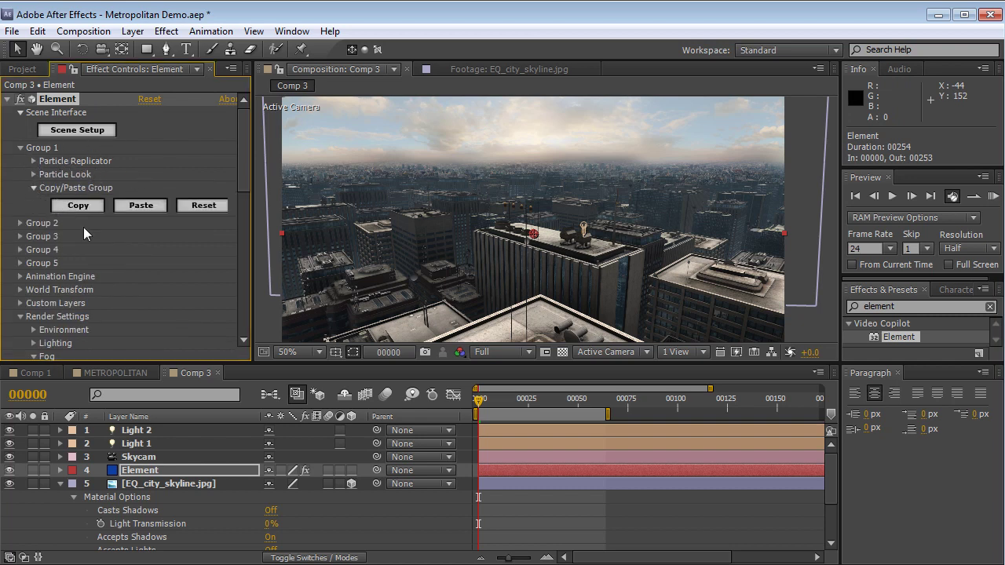
click(34, 188)
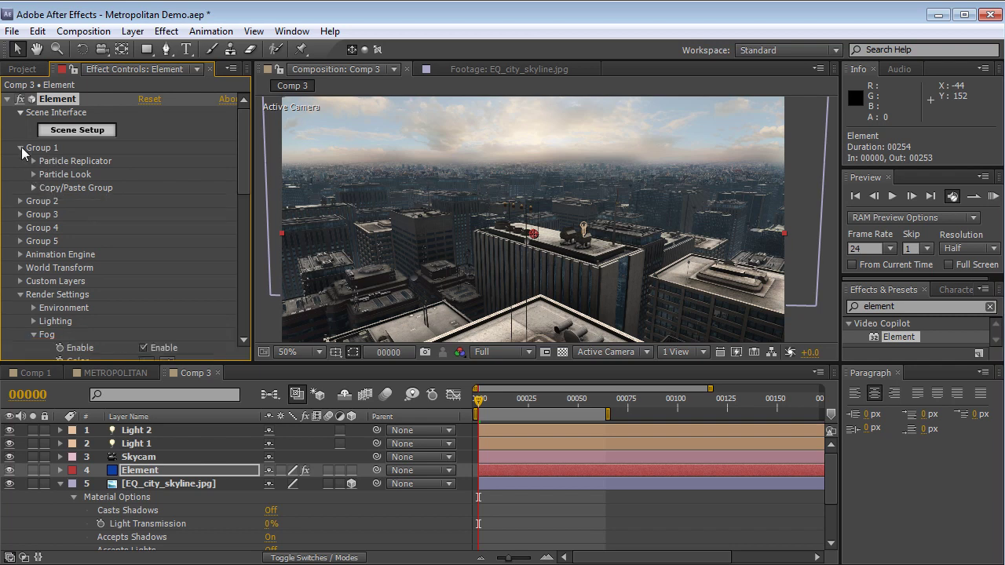
click(21, 147)
click(21, 160)
click(33, 201)
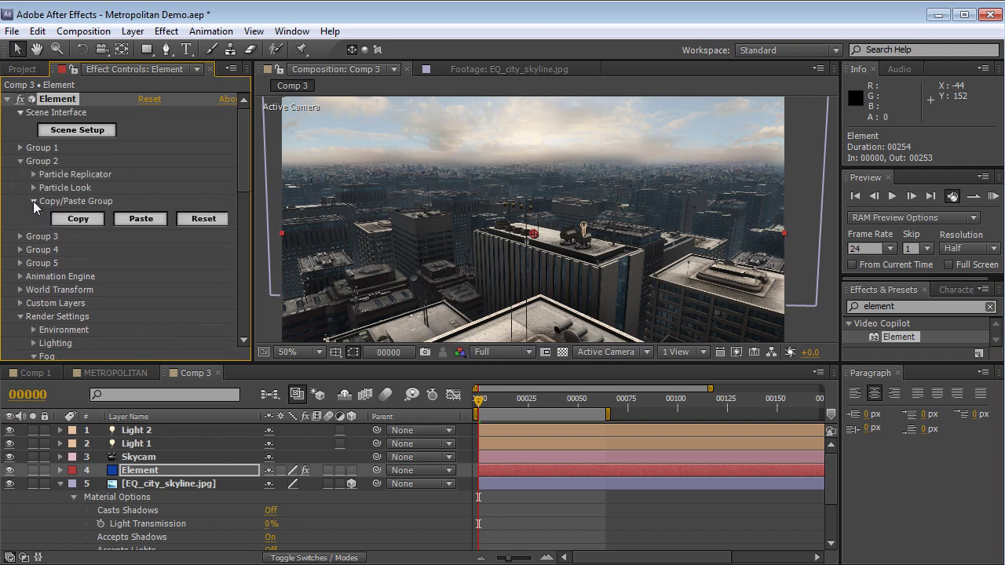
click(144, 220)
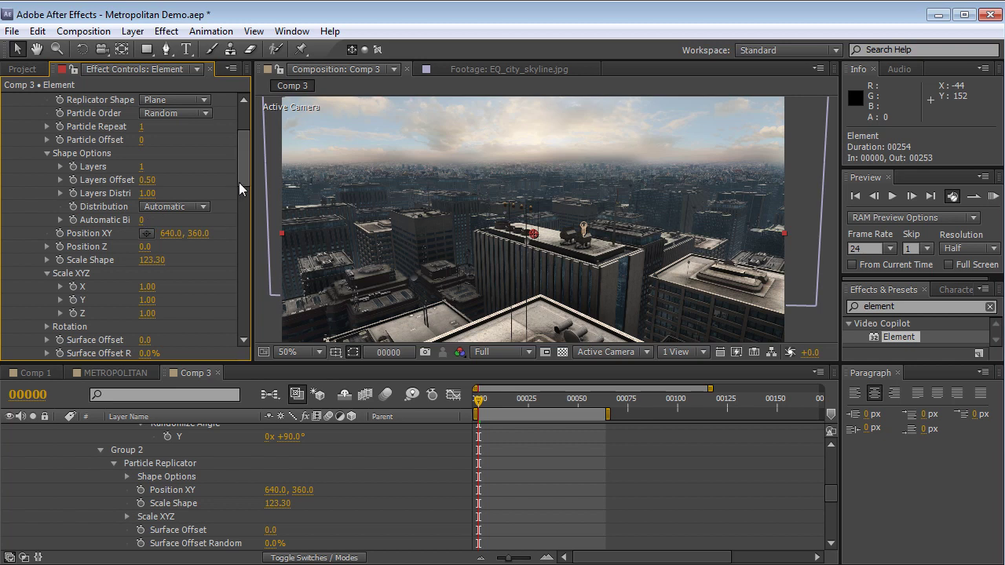
Set the particle count of Group 2's replicator to 25
drag(239, 182, 241, 159)
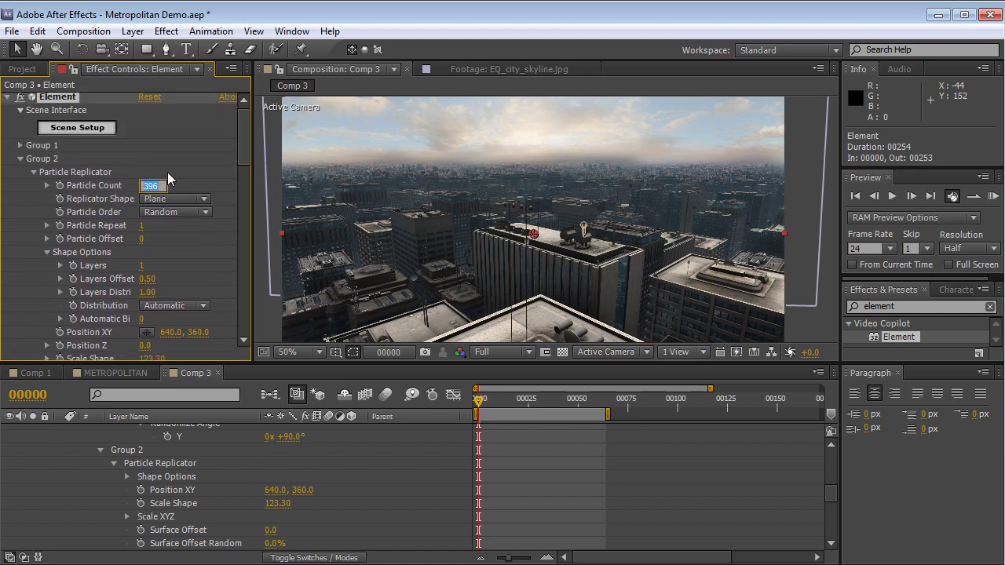
text(25)
key(Return)
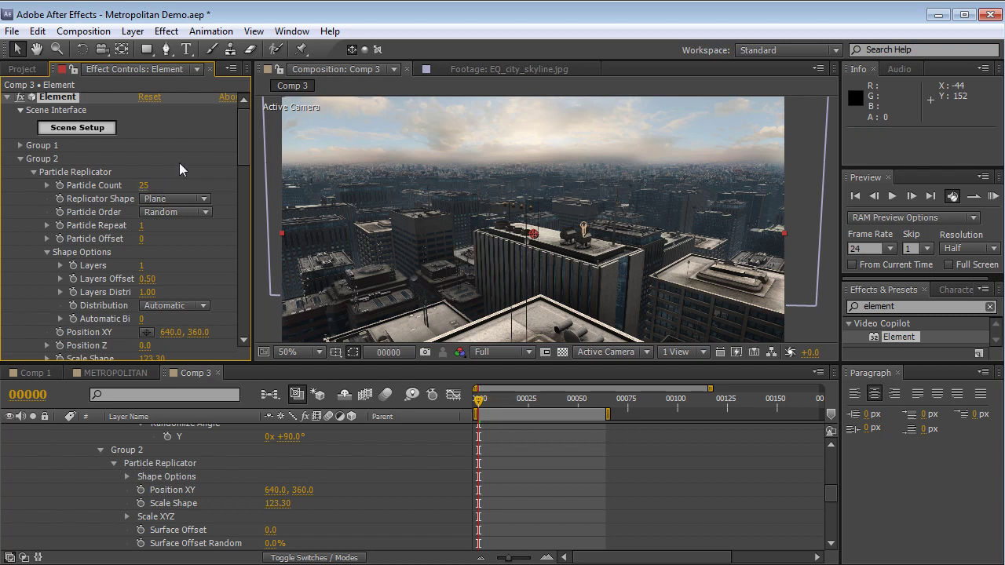
Enlarge the Group 2 buildings to a particle size of about 14.93 so they rise above the surrounding rooftops
click(33, 172)
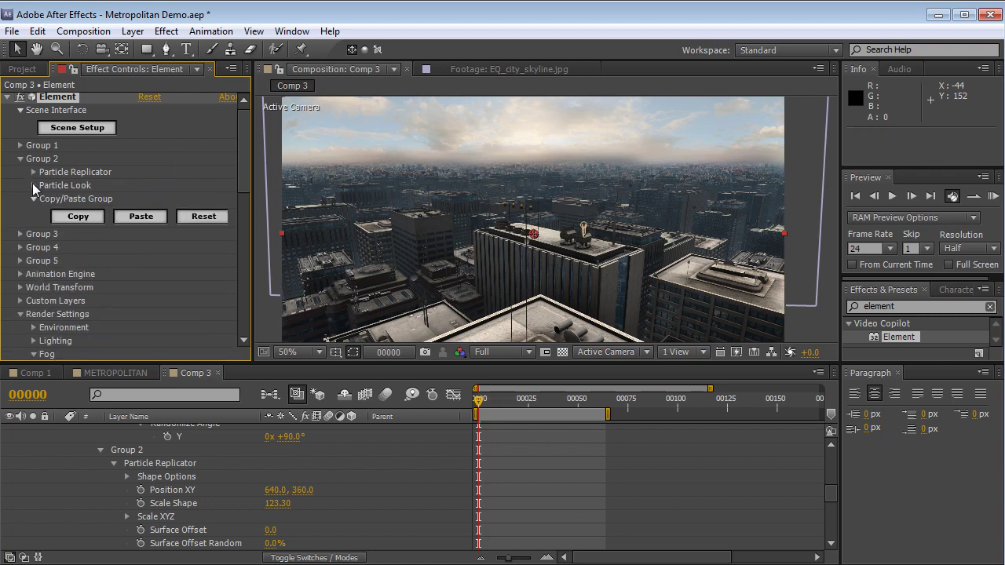
click(34, 185)
drag(296, 181, 499, 165)
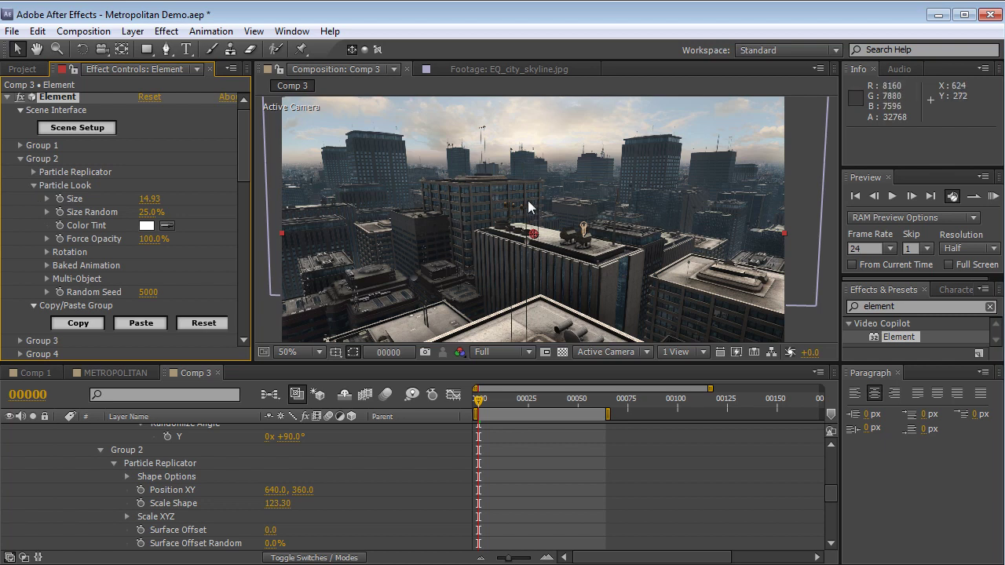
scroll(471, 211, up, 2)
scroll(486, 212, down, 2)
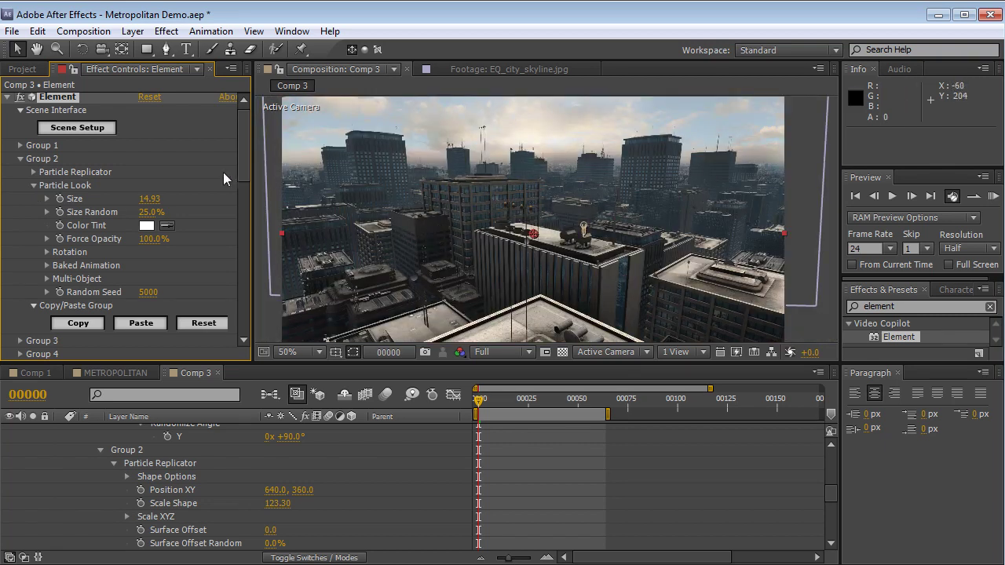
Review the building models in Element's scene setup and remove office_02 from group 2, keeping it in group 1
click(77, 127)
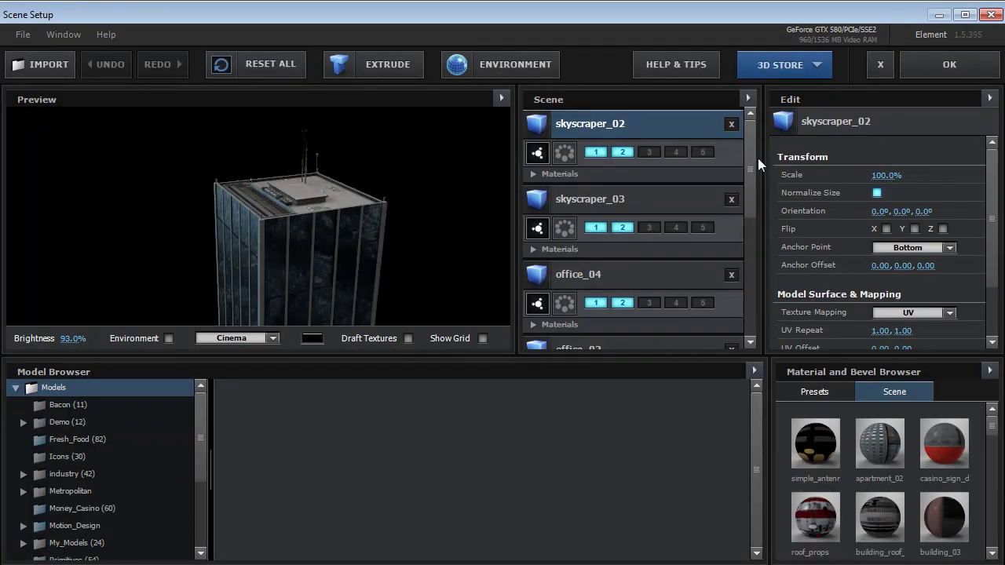
click(616, 199)
key(Down)
key(Down)
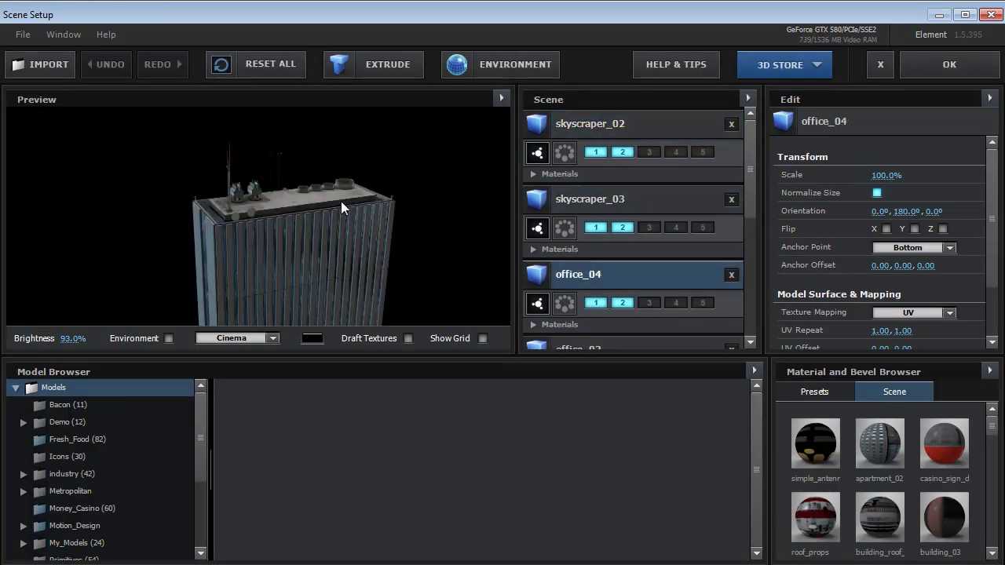
drag(392, 248, 345, 233)
scroll(647, 308, down, 1)
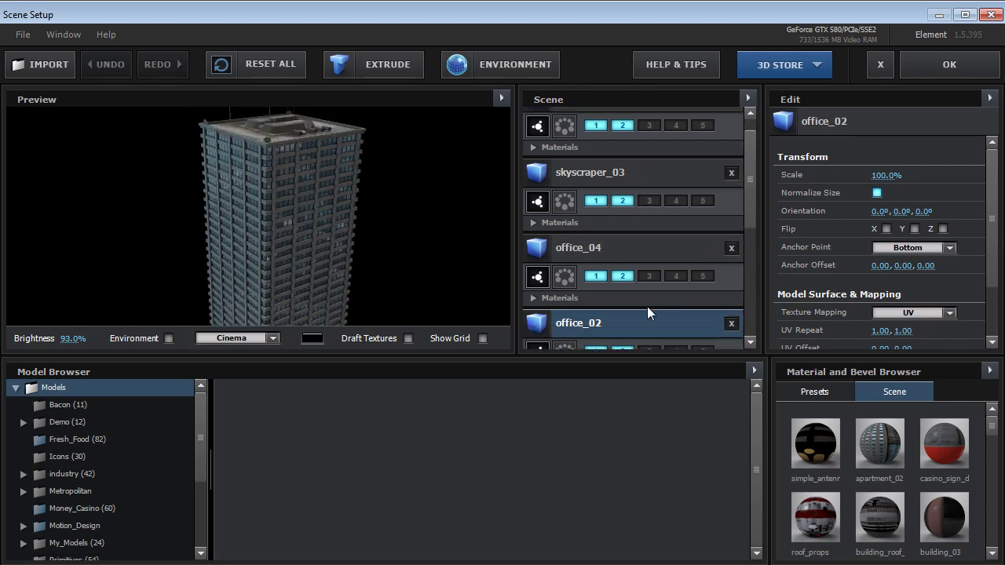
scroll(751, 211, down, 2)
click(623, 293)
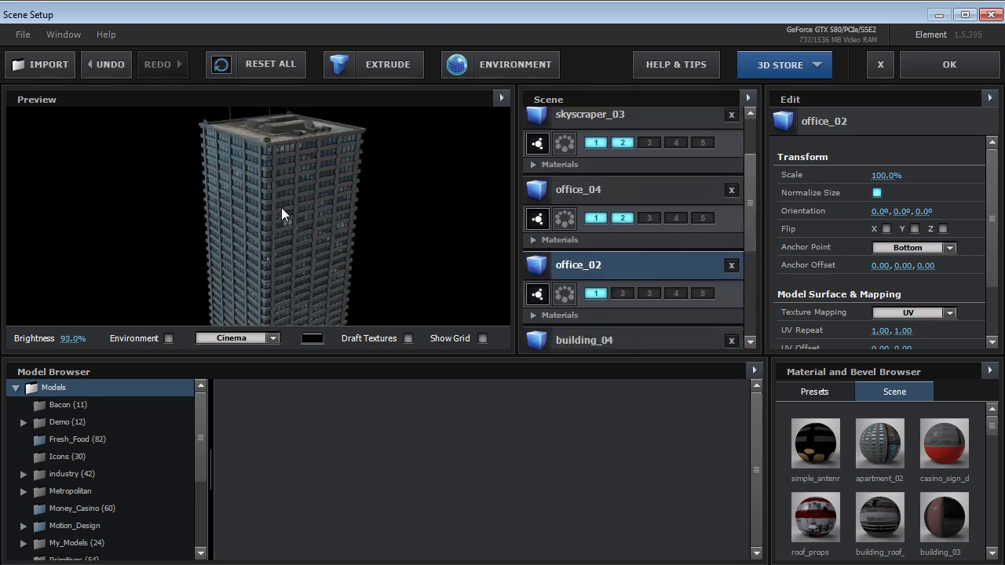
Add the skyscraper_05 model from the Metropolitan collection, assign it to group 2 and apply the scene
click(86, 491)
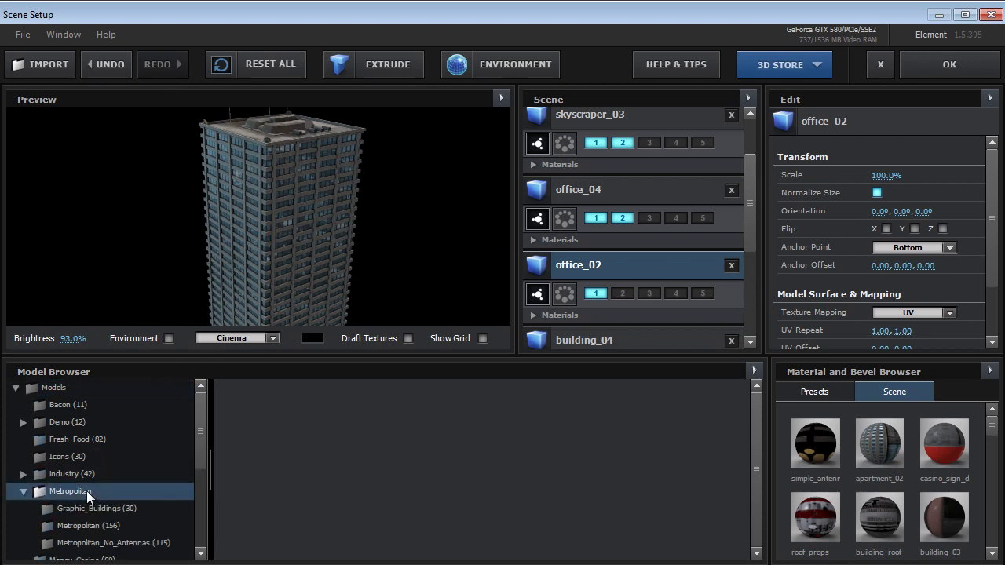
click(98, 522)
scroll(746, 423, down, 10)
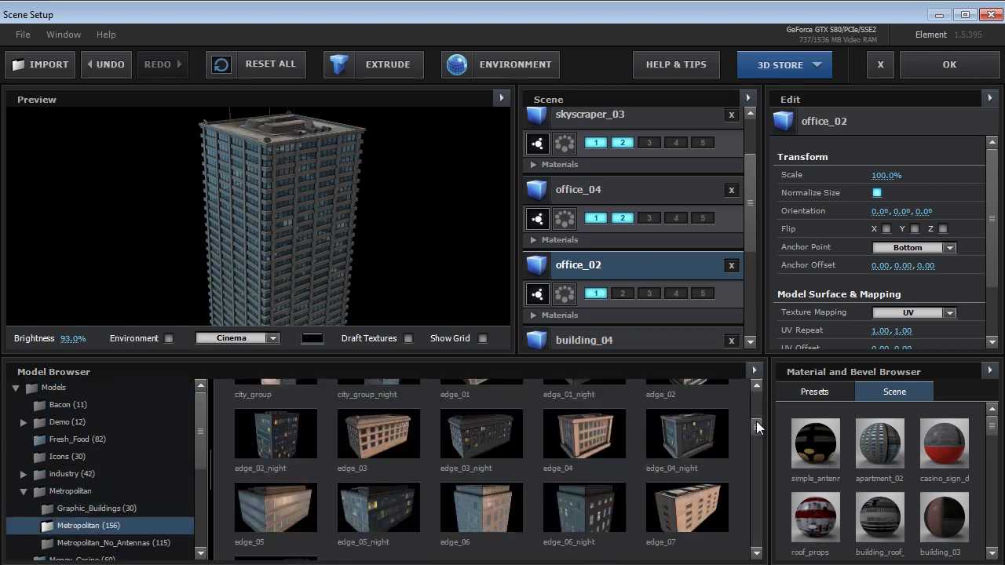
scroll(745, 489, down, 2)
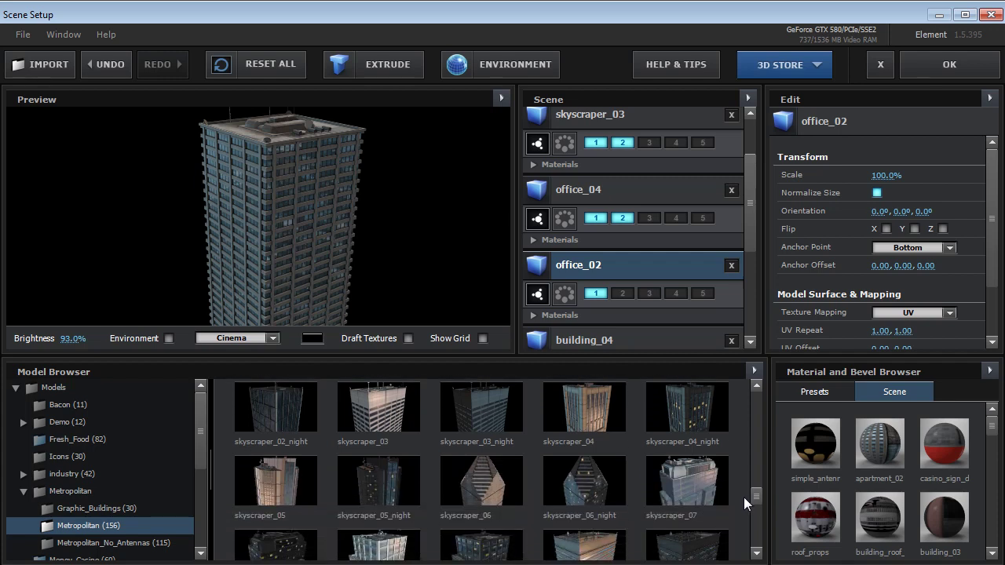
click(290, 466)
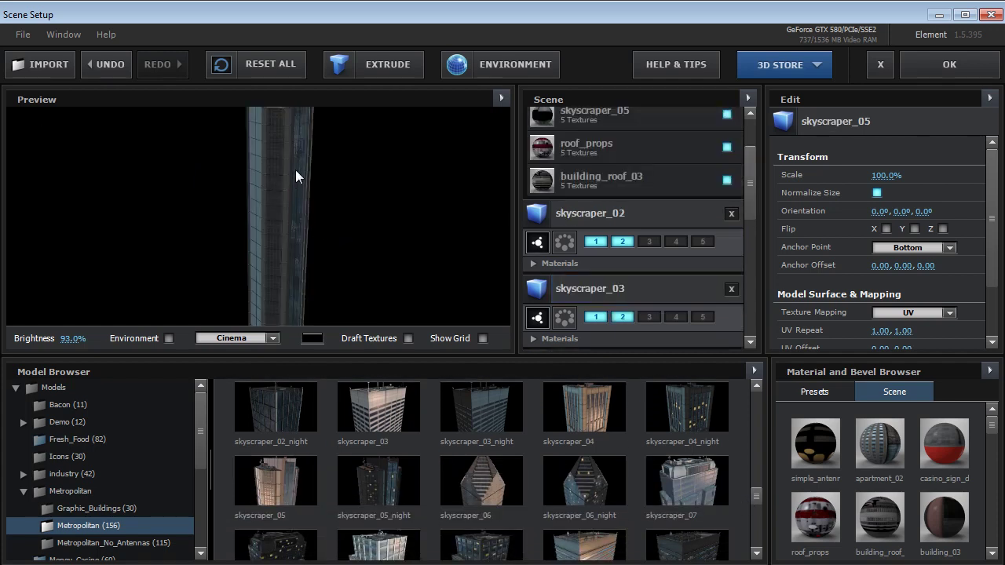
scroll(751, 169, up, 2)
click(621, 153)
drag(338, 223, 302, 233)
click(949, 65)
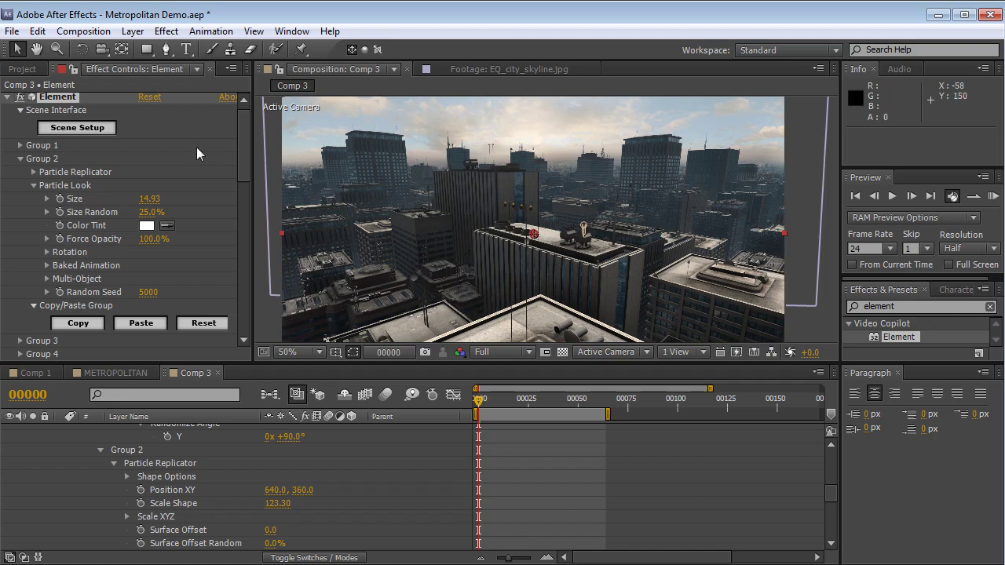
Set Group 2's particle size to 15 and reduce its replicator's shape scale to 62.30
drag(145, 204, 176, 204)
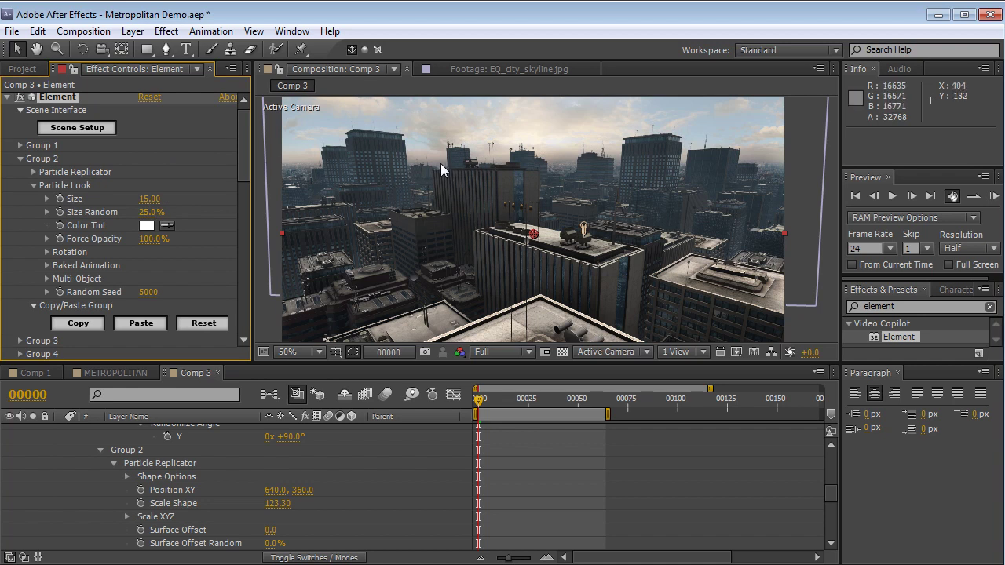
click(33, 185)
click(34, 172)
scroll(117, 235, down, 3)
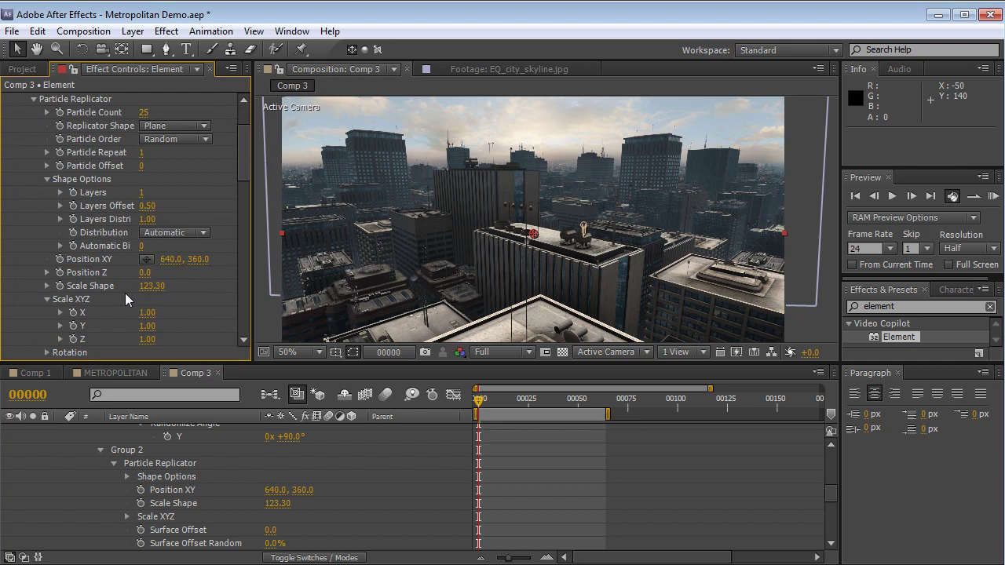
drag(151, 286, 112, 286)
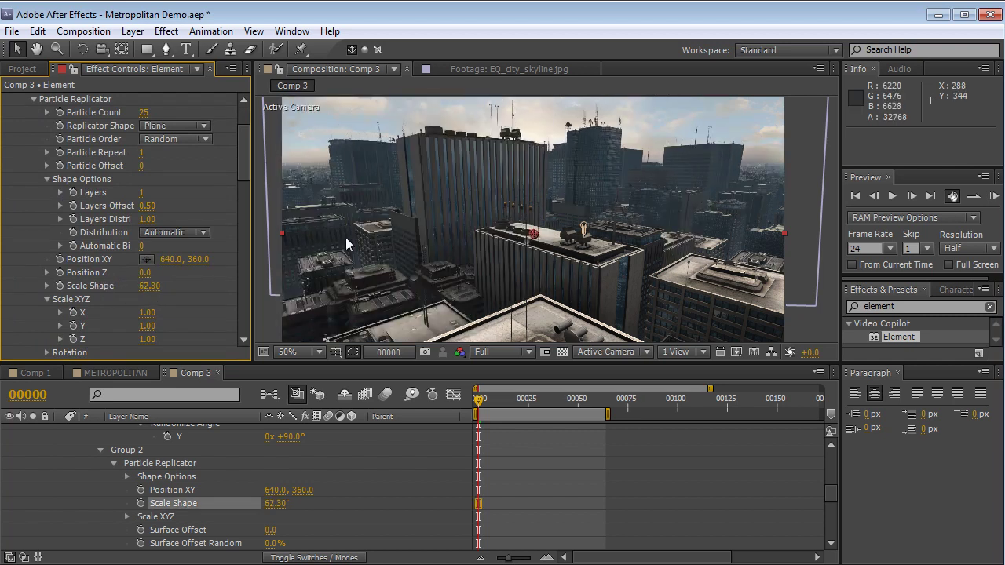
Lower Group 2's particle count to 13, change its replicator's random seed to 43400 and save the project
drag(143, 112, 131, 112)
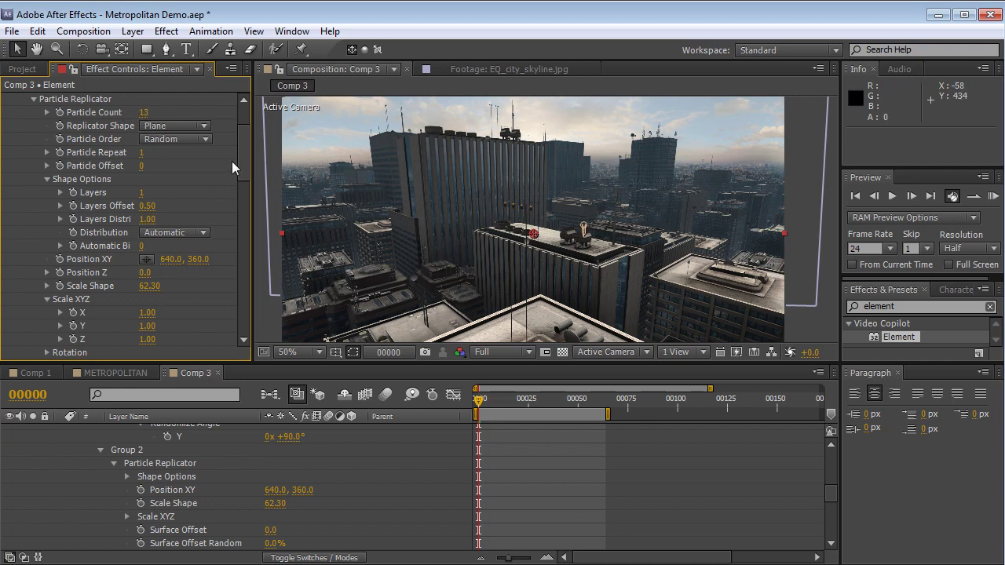
drag(241, 155, 238, 185)
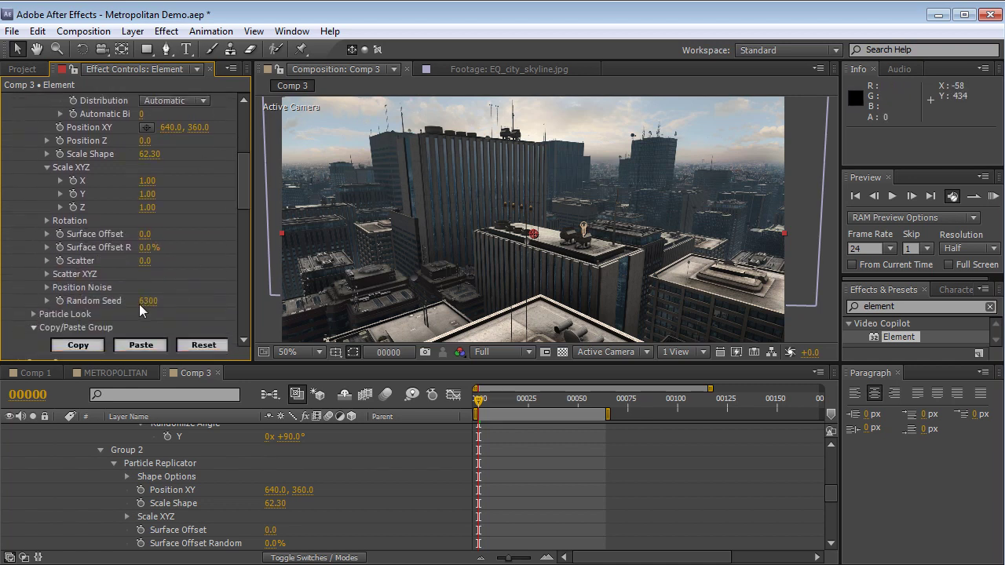
drag(149, 300, 159, 297)
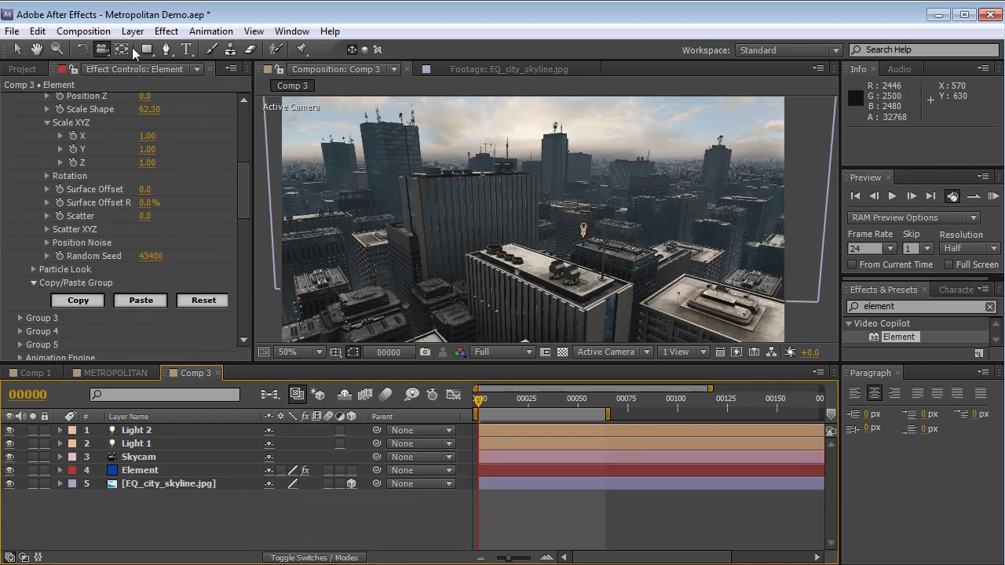
key(ctrl+s)
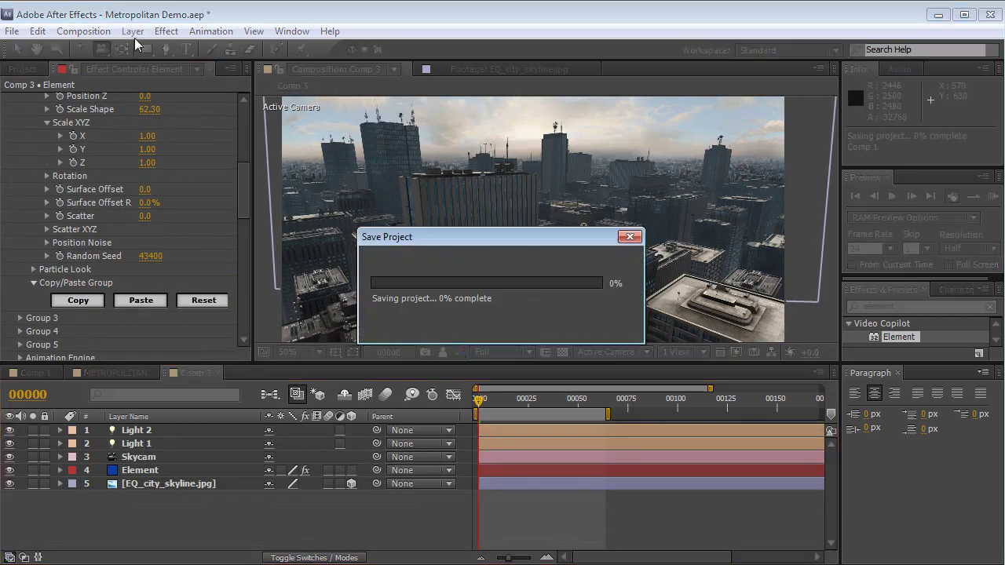
Add an adjustment layer with a Curves effect and shape the RGB curve to darken the shadows, keeping the midtones and highlights
click(133, 32)
mouse_move(146, 49)
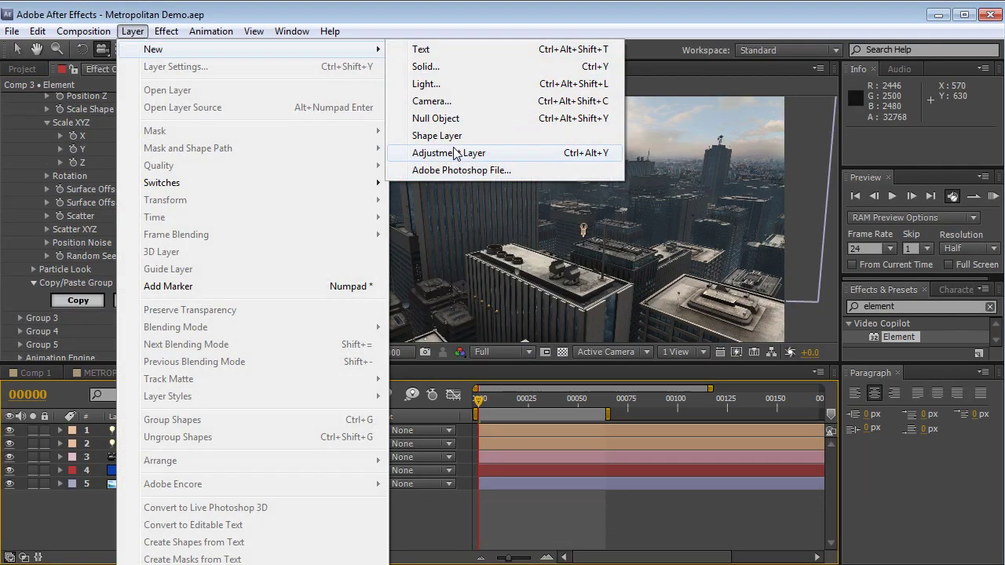
click(459, 154)
click(161, 32)
mouse_move(212, 177)
click(469, 459)
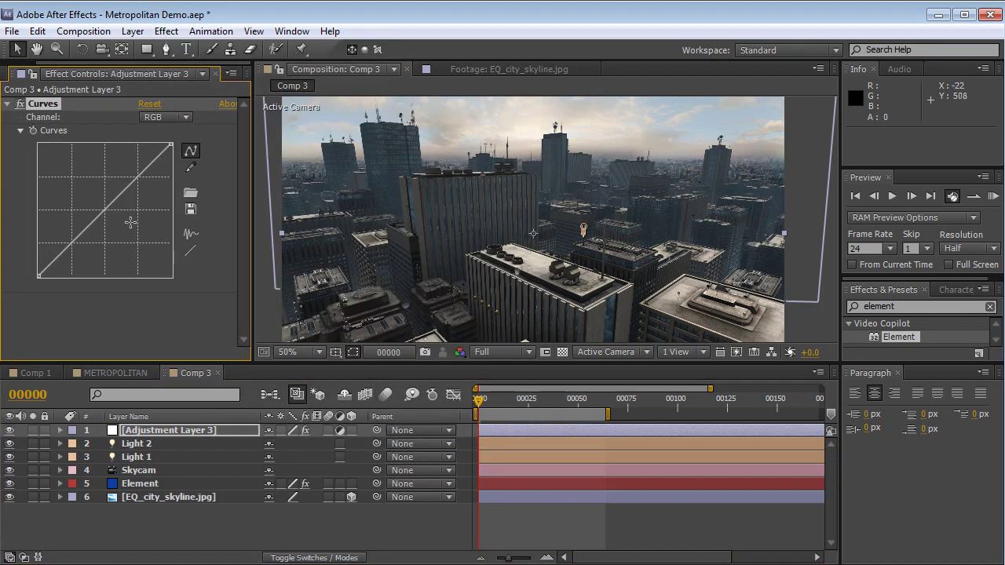
mouse_move(98, 217)
mouse_down()
mouse_move(47, 273)
mouse_move(102, 214)
mouse_up()
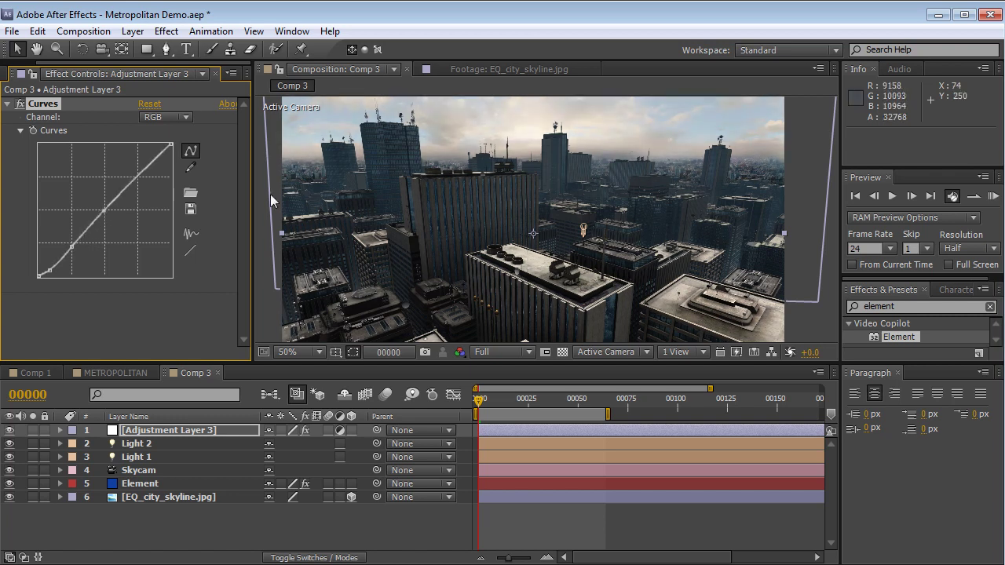
Reduce the composition's preview resolution to Half and go to the first frame
click(503, 351)
click(503, 411)
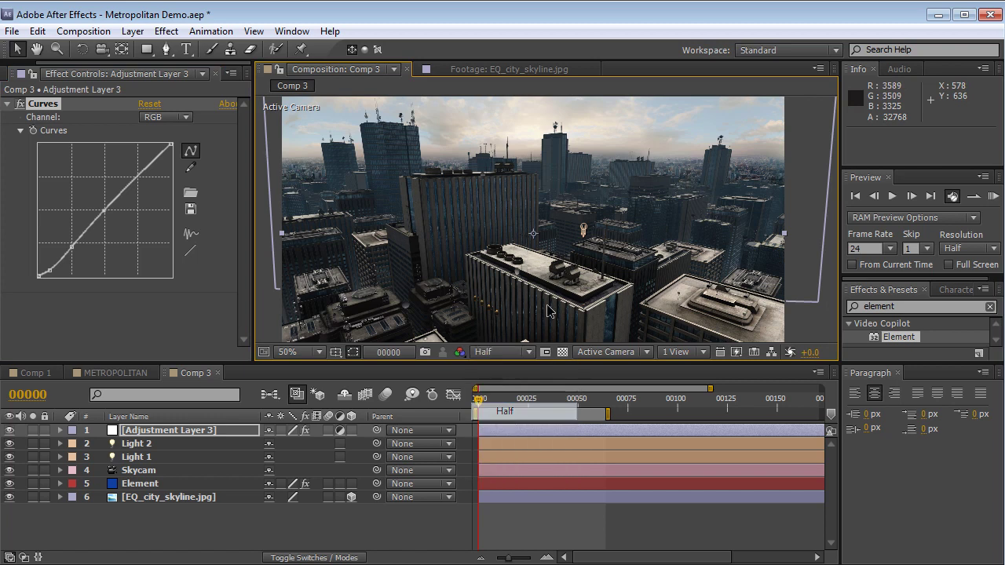
key(Home)
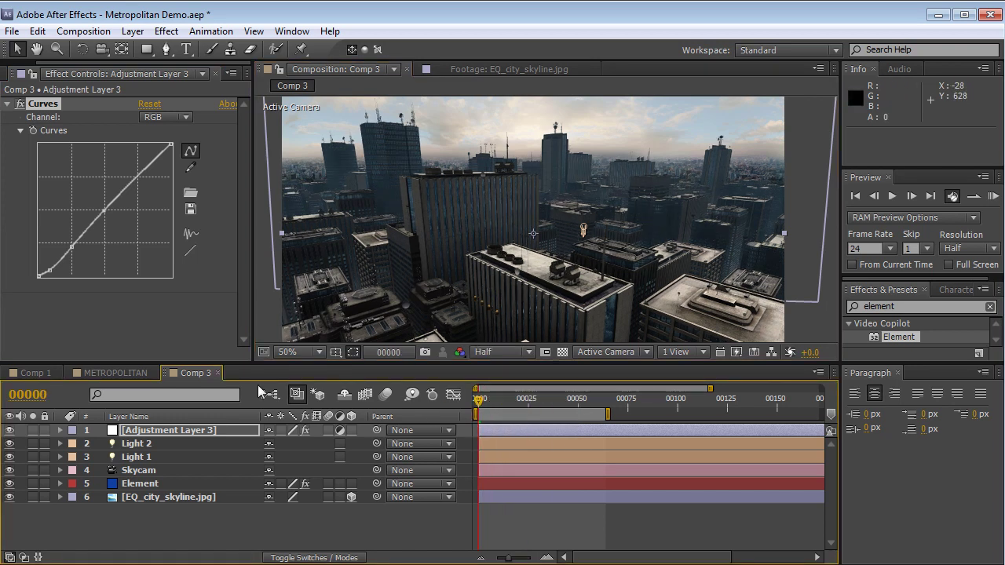
Change the Element layer's fog color to the slightly less saturated gray-blue 48565F
click(161, 472)
click(161, 483)
scroll(235, 267, down, 10)
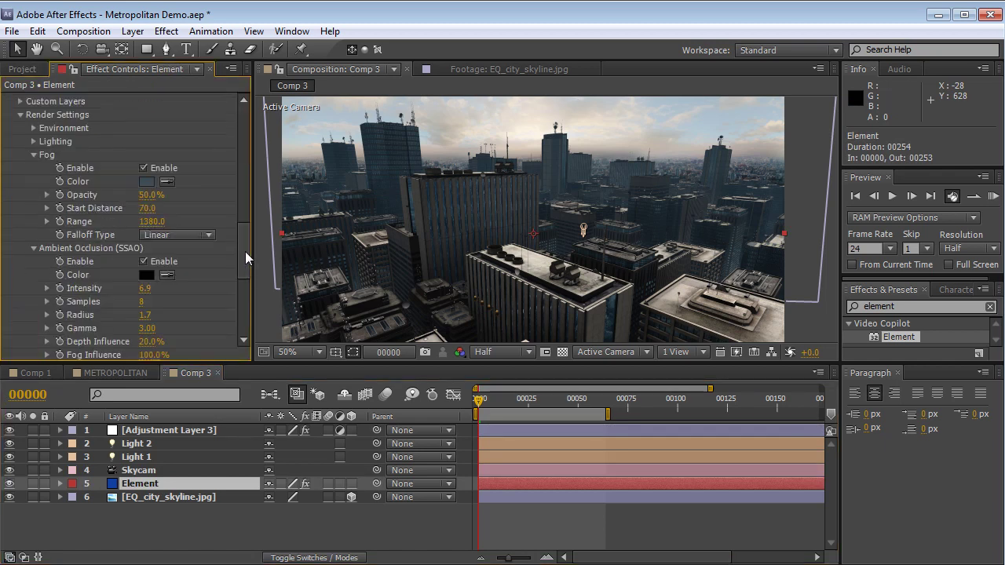
scroll(245, 249, up, 2)
click(146, 217)
drag(220, 409, 207, 408)
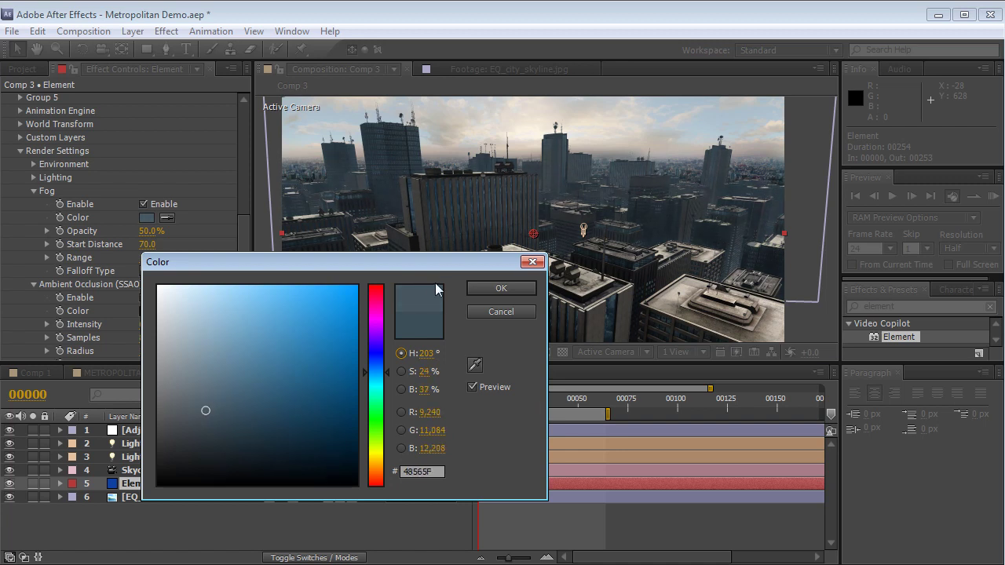
click(508, 288)
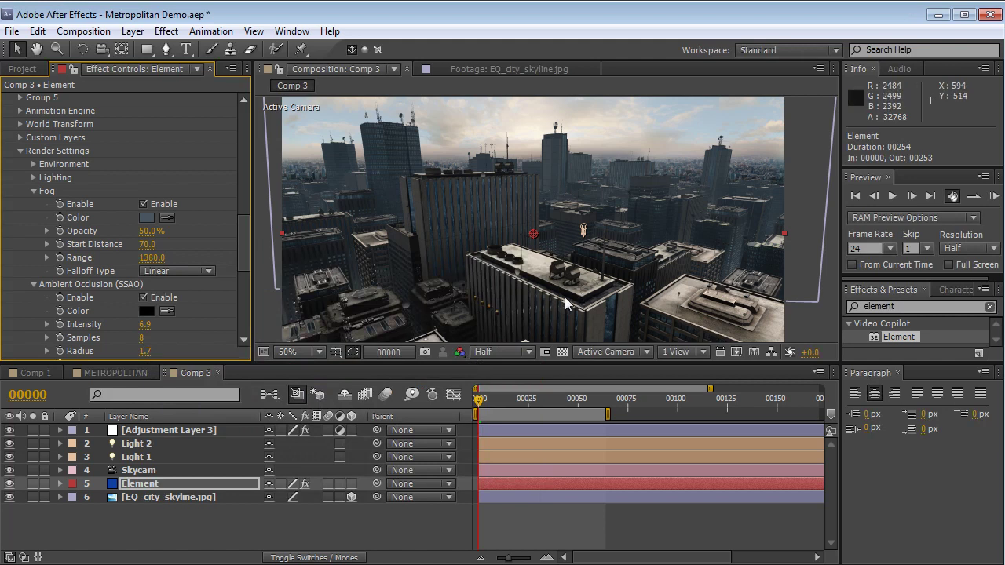
Add a Glow effect to Adjustment Layer 3 with a radius of 282 and an intensity of 0.1
click(153, 434)
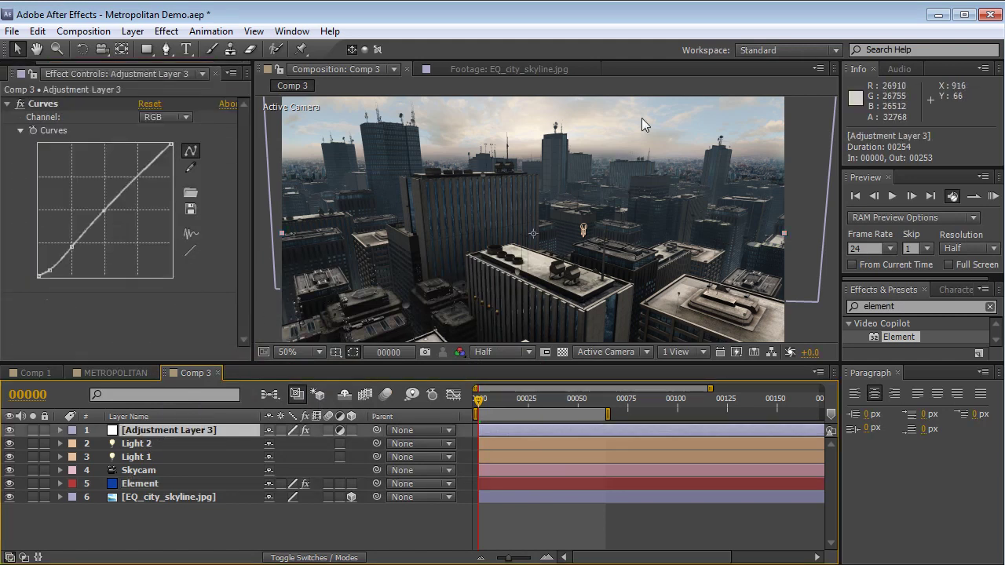
click(165, 31)
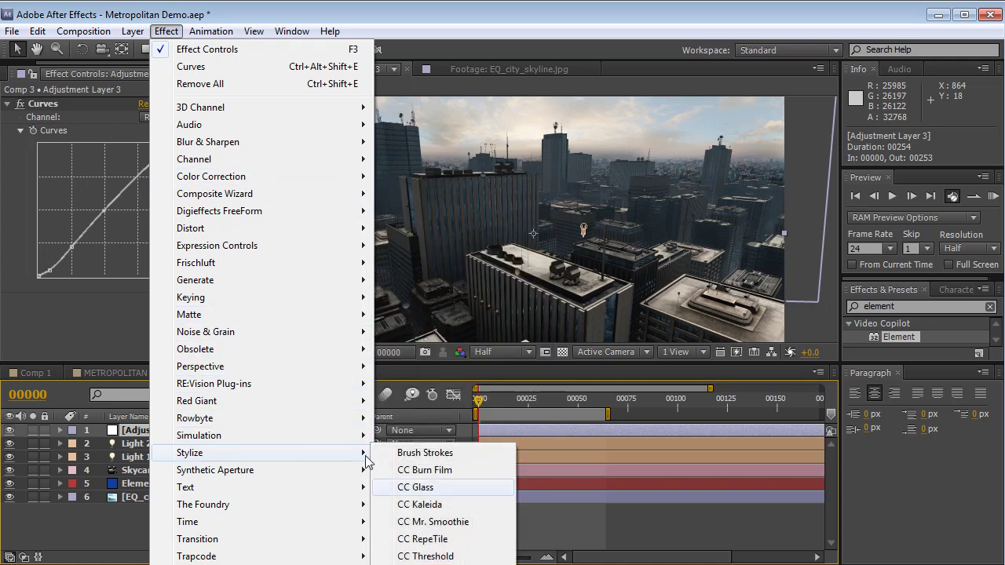
click(393, 487)
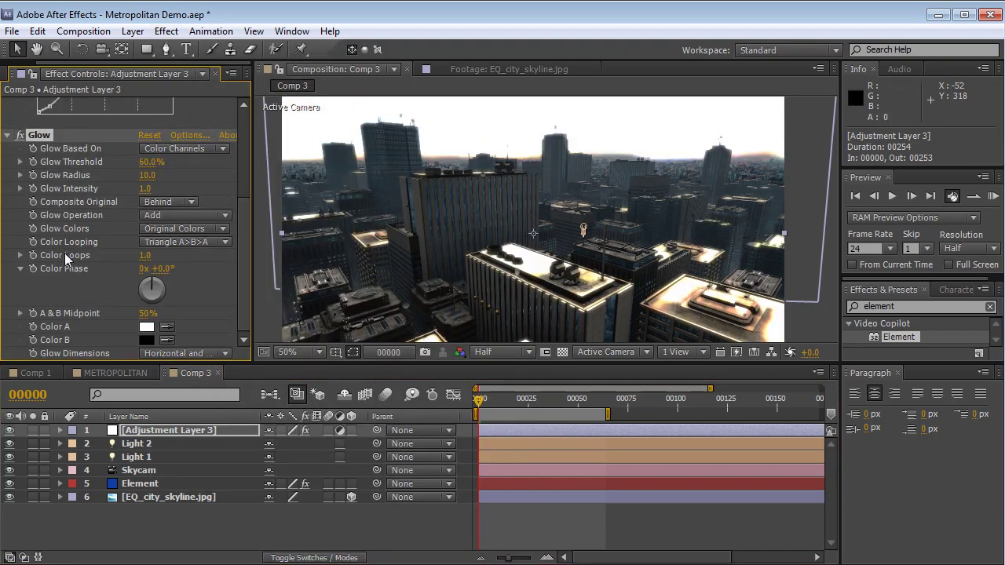
drag(146, 178, 282, 177)
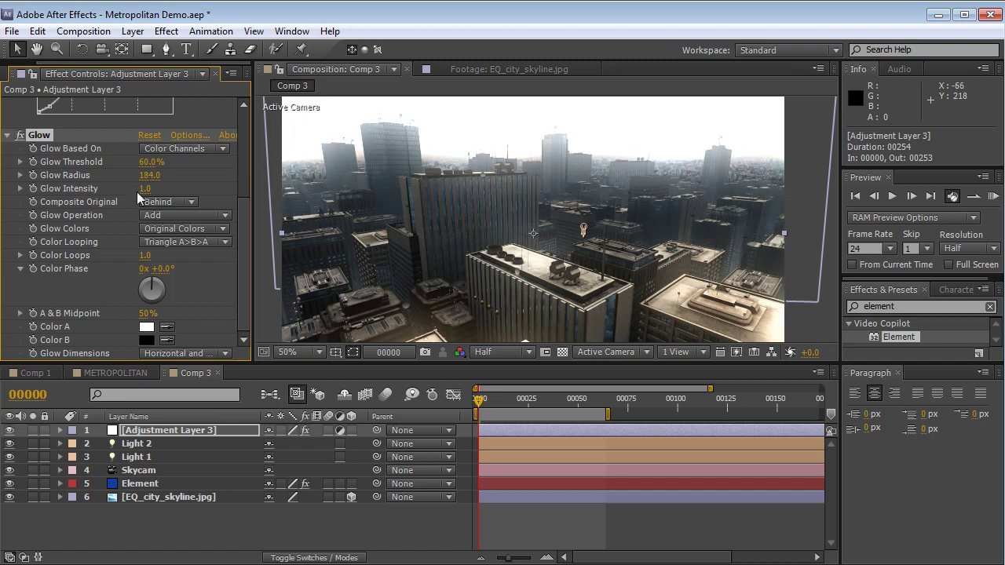
drag(138, 194, 5, 203)
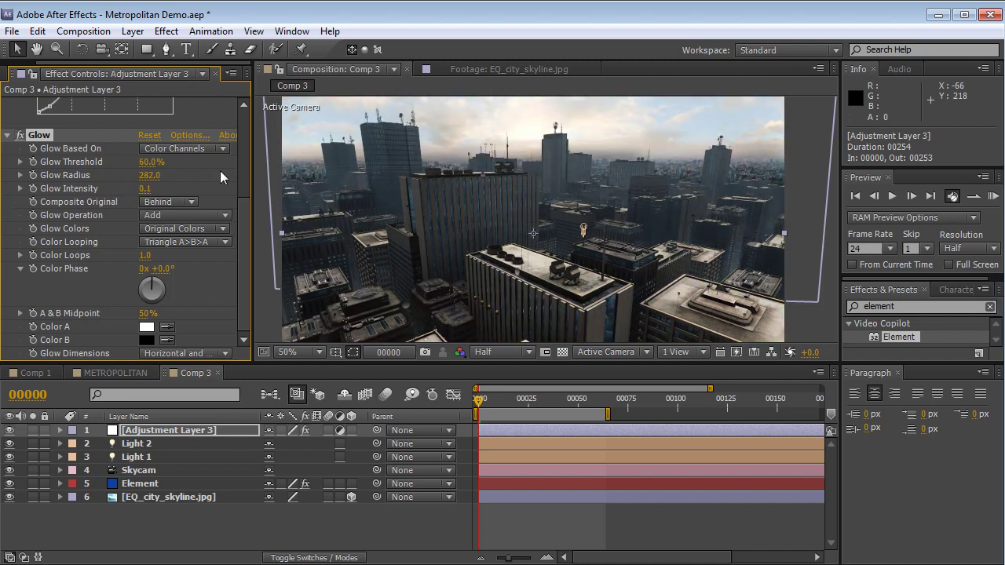
Apply a Curves effect to the EQ_city_skyline.jpg layer and lower the RGB curve's upper midtones to darken the sky
click(159, 501)
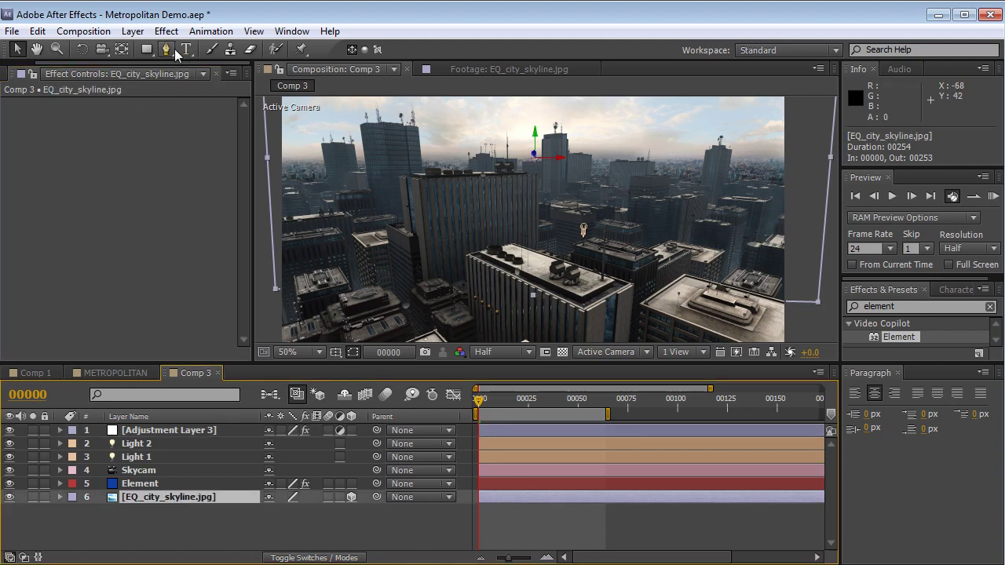
click(166, 31)
mouse_move(257, 177)
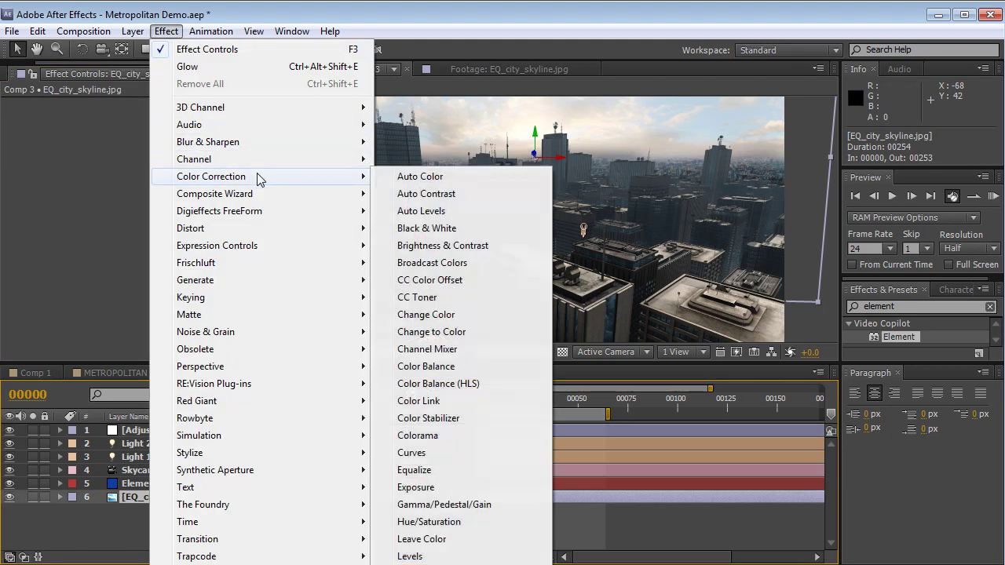
click(416, 452)
drag(92, 221, 70, 249)
drag(124, 215, 120, 212)
click(506, 208)
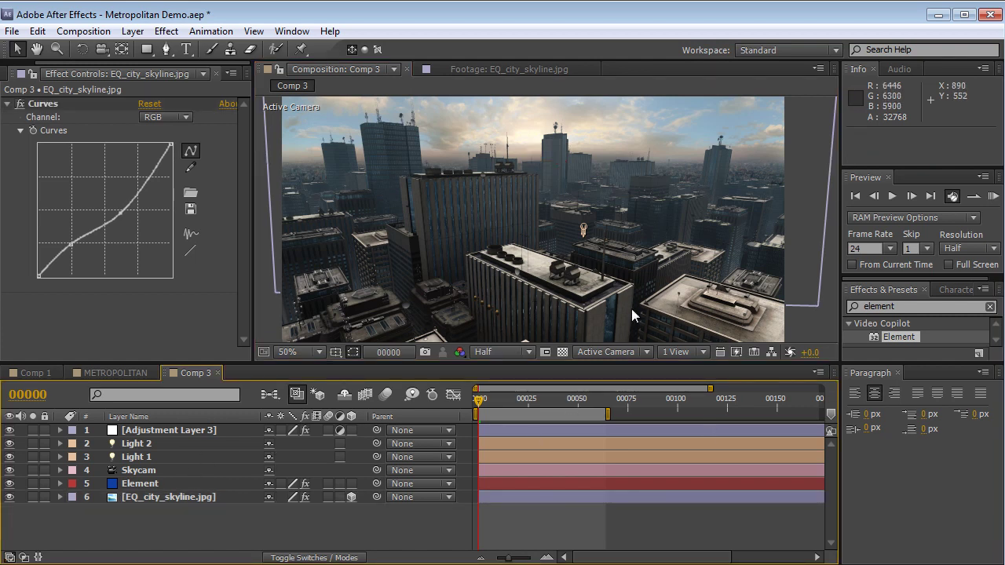
Add a text layer reading METRO over the city in the composition
click(187, 54)
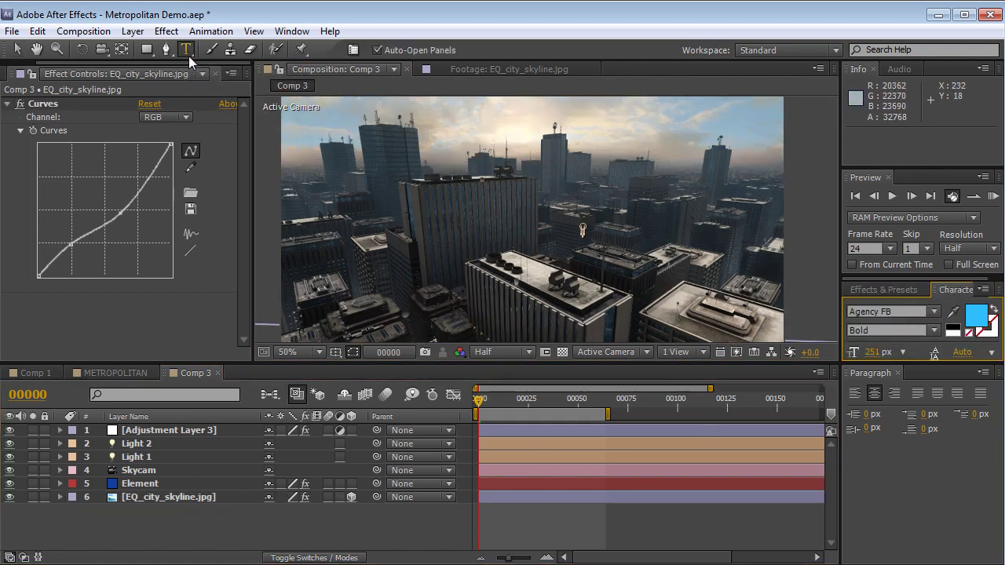
click(185, 49)
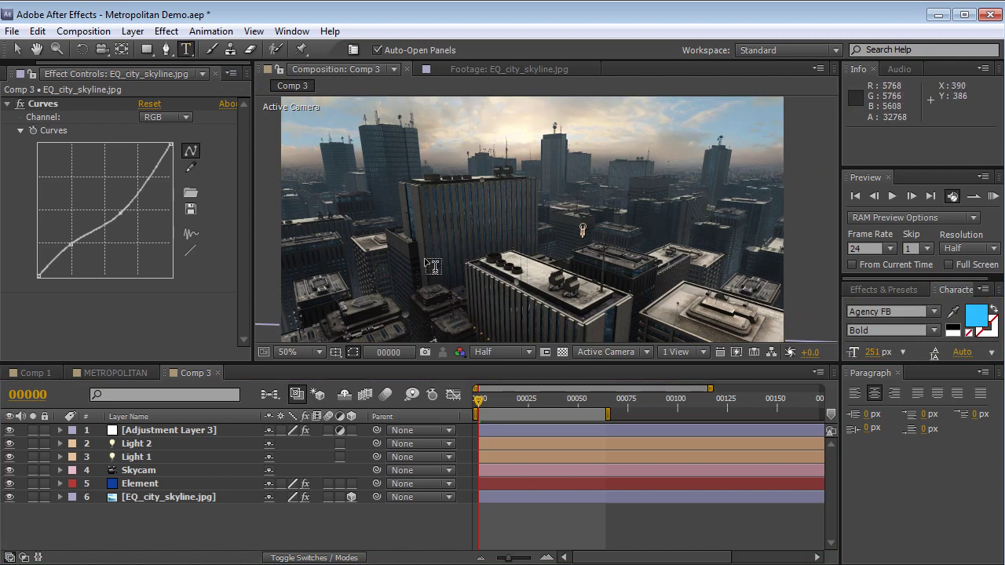
click(448, 227)
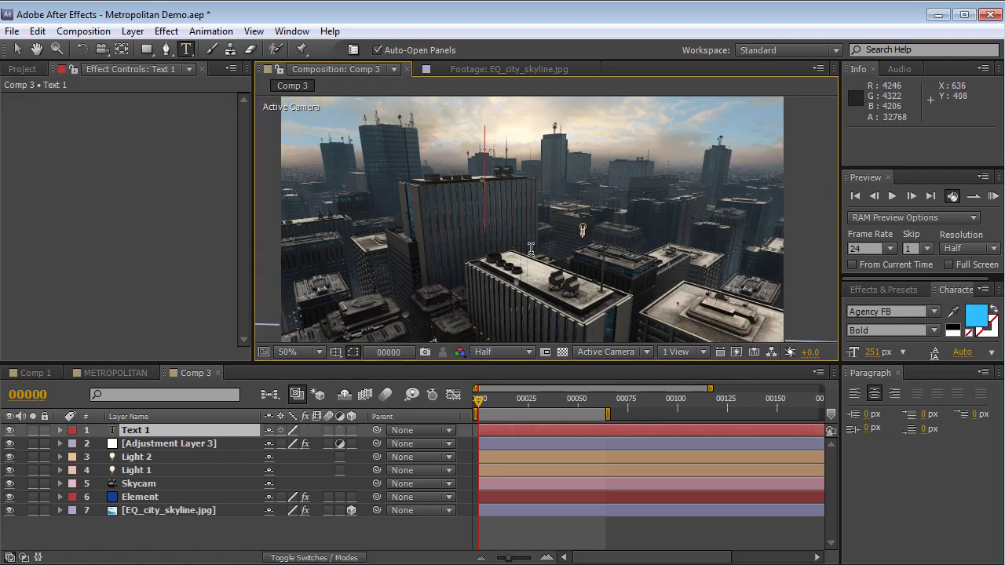
text(METRO)
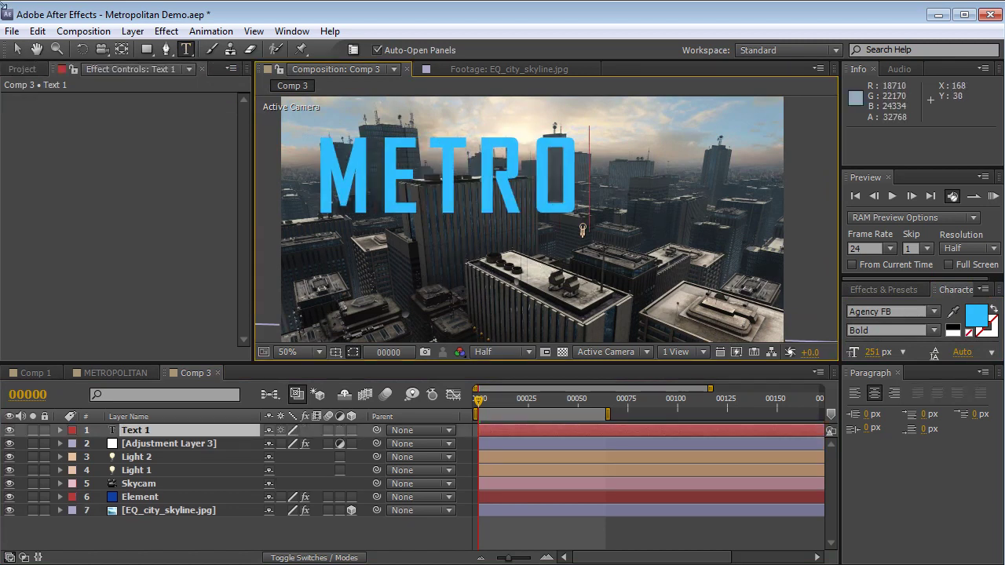
click(16, 49)
Assign the METRO text as Path Layer 1 in Element's custom text and masks, and hide the METRO layer
click(153, 503)
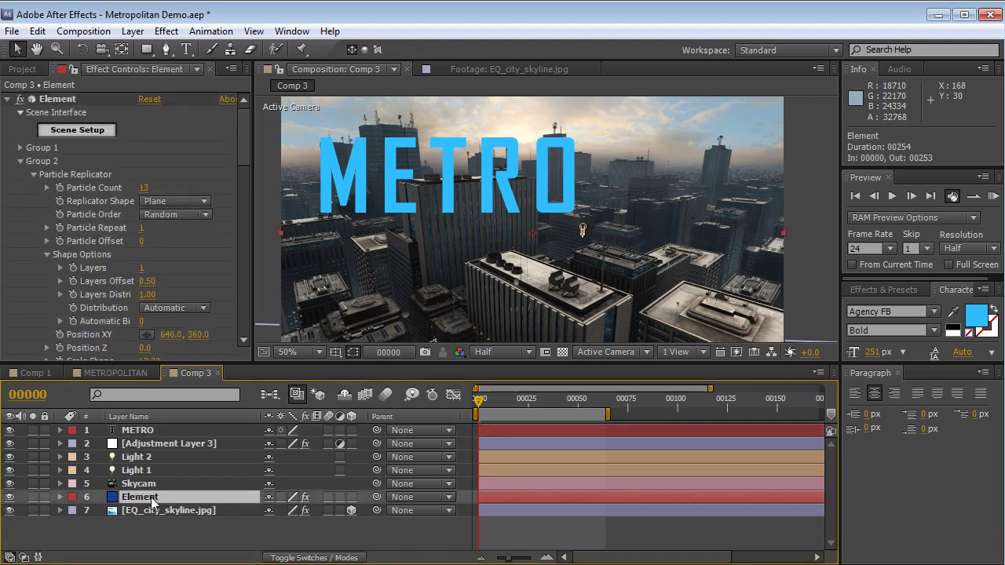
click(20, 160)
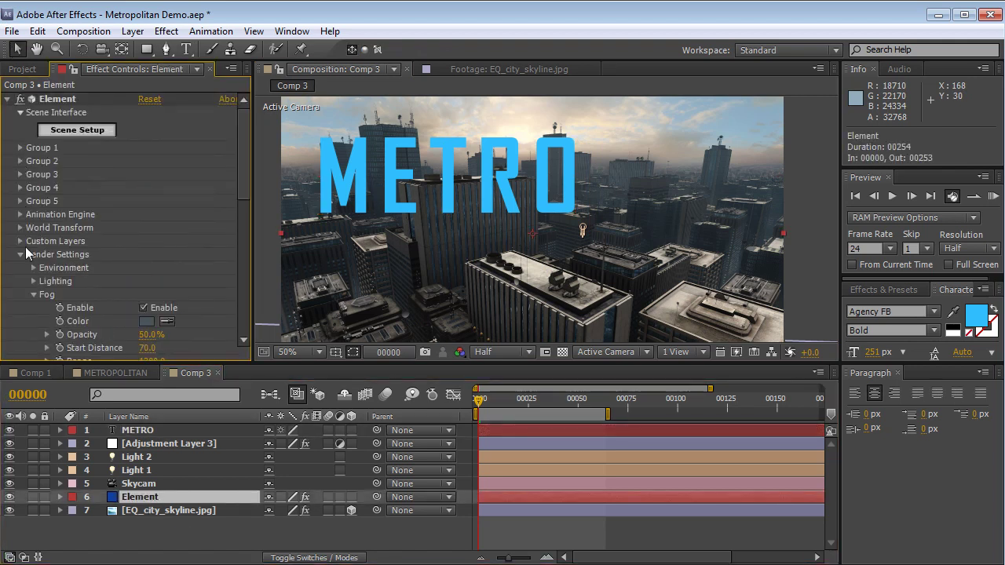
click(21, 255)
click(20, 241)
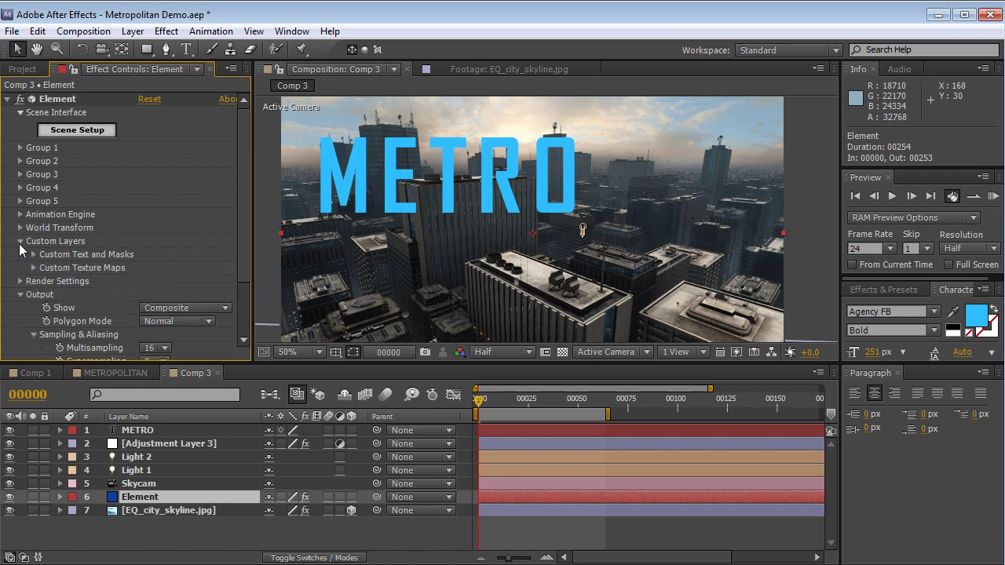
click(33, 256)
click(189, 234)
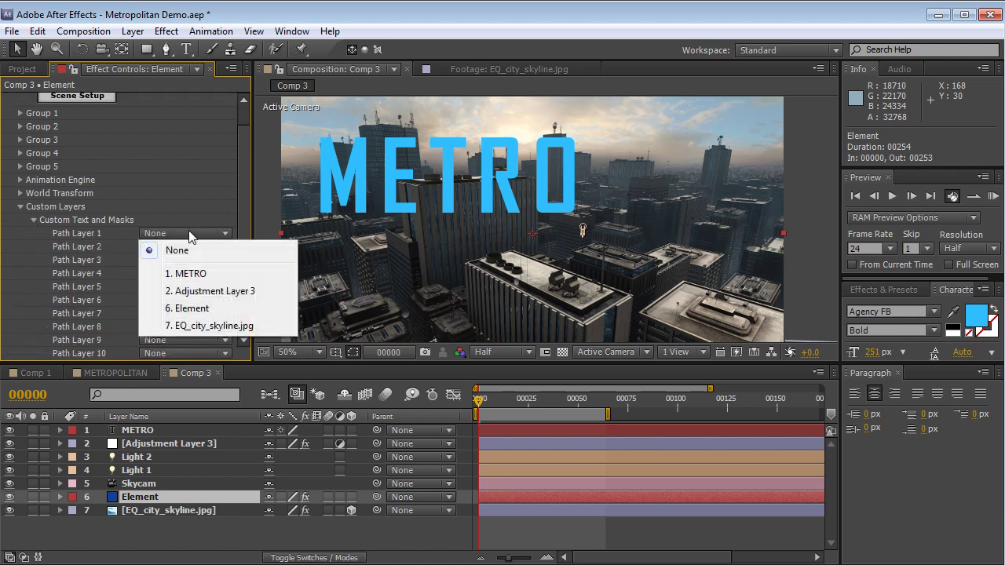
click(196, 274)
click(9, 430)
Create an extrusion of the METRO text in Element's Scene Setup and set its spike filter to 0.17
drag(243, 177, 243, 161)
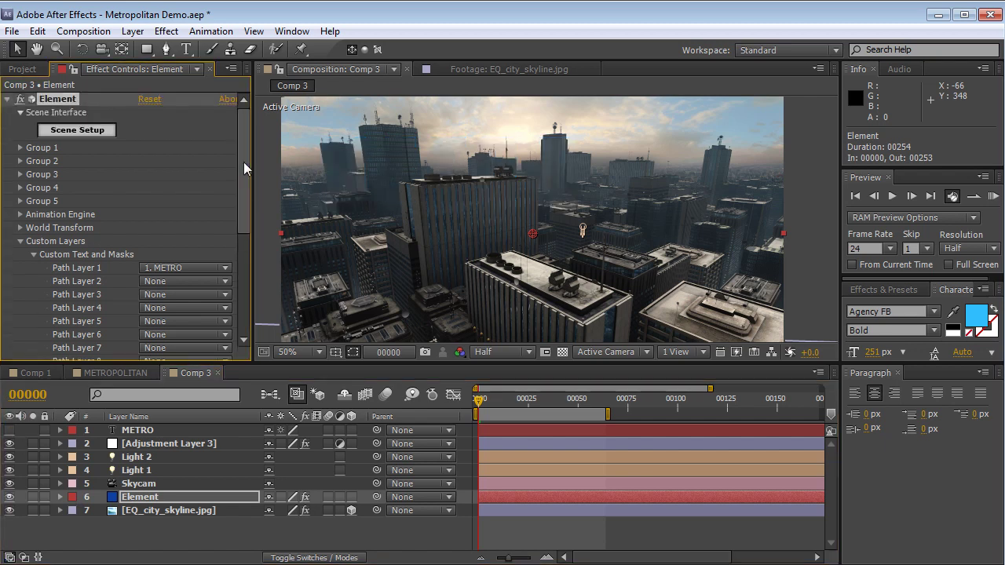
click(85, 131)
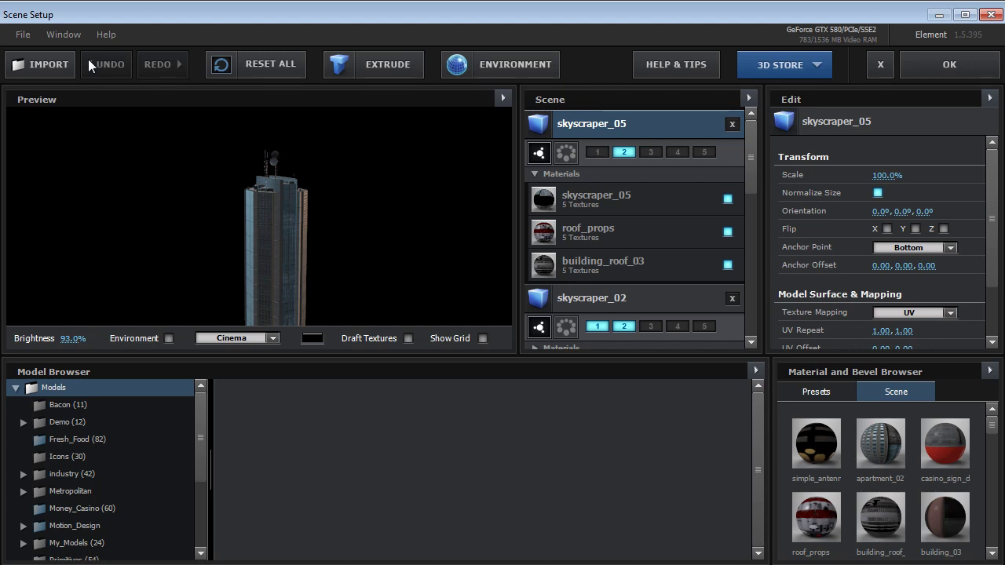
drag(417, 259, 259, 208)
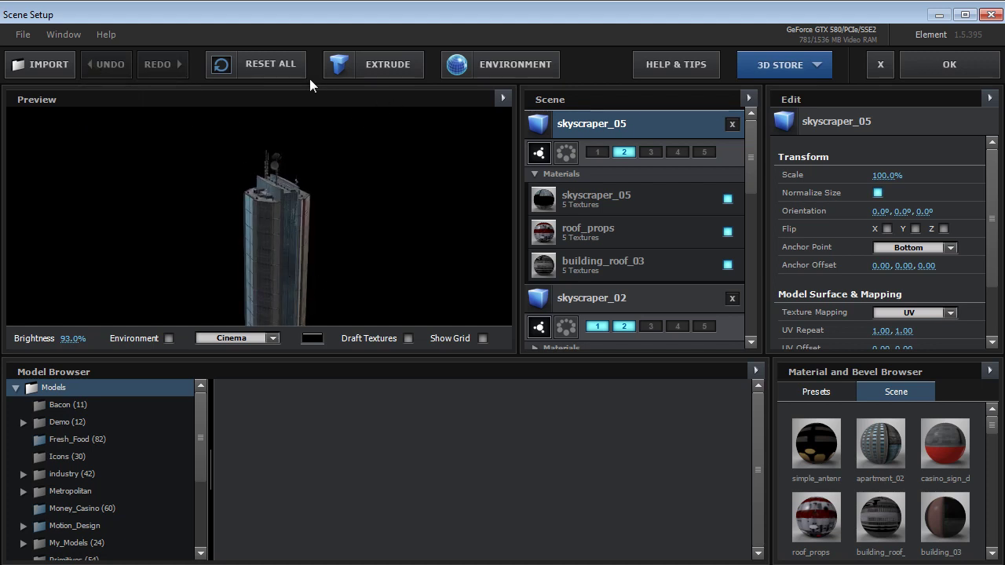
click(368, 68)
drag(292, 274, 280, 244)
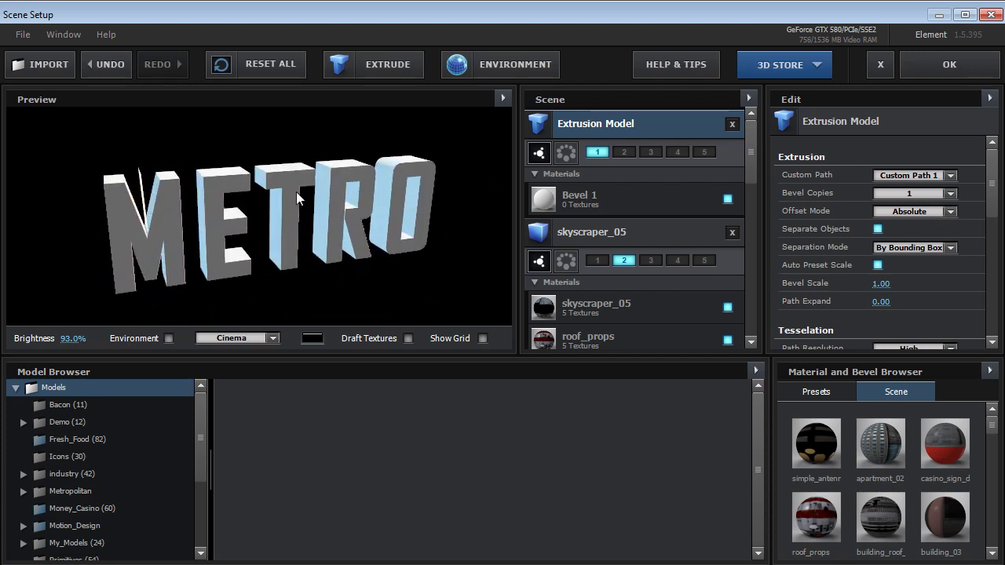
drag(992, 189, 990, 230)
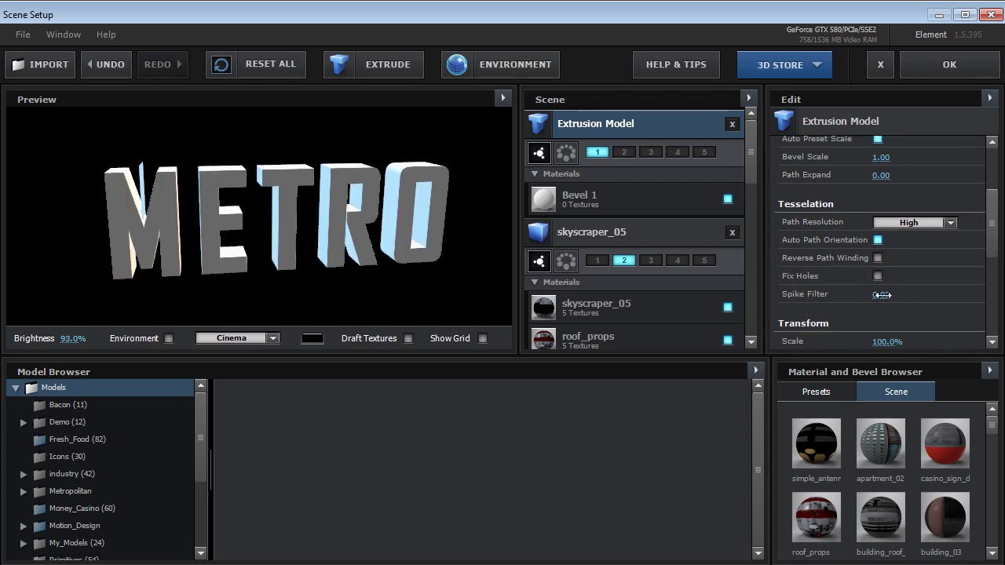
drag(881, 295, 893, 293)
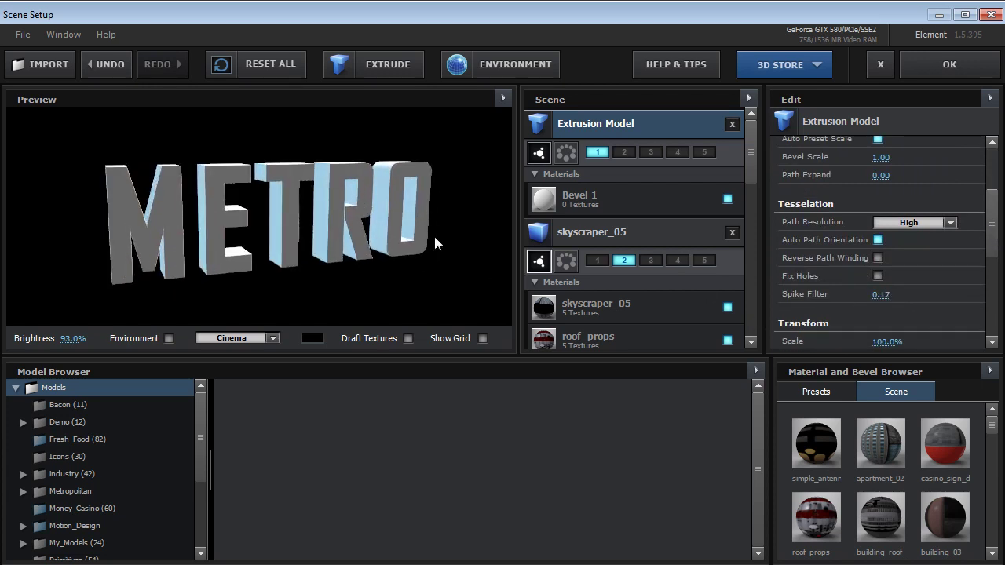
Widen the material and bevel browser and show the Bevels presets
click(824, 392)
drag(845, 457, 882, 464)
drag(768, 437, 699, 437)
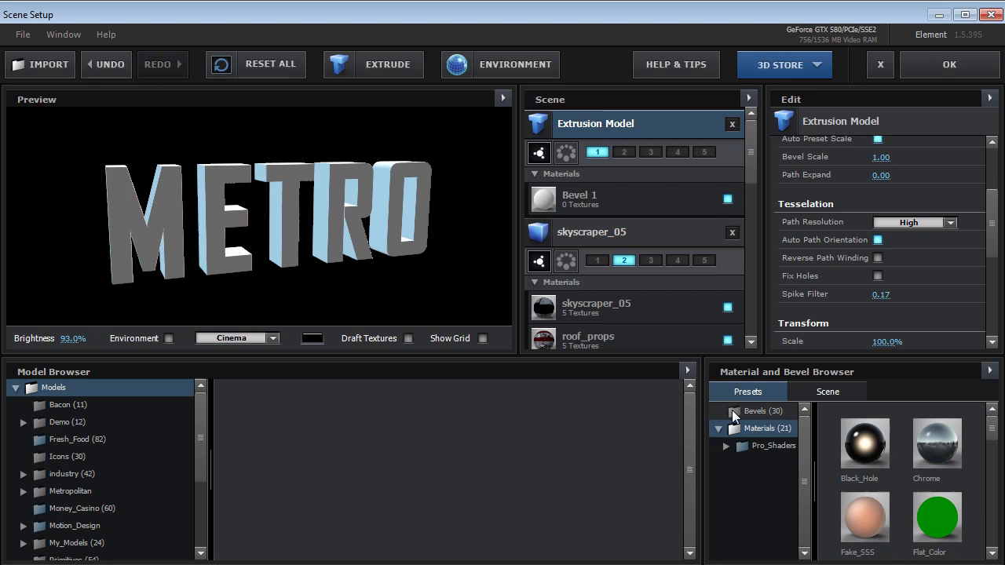
click(733, 414)
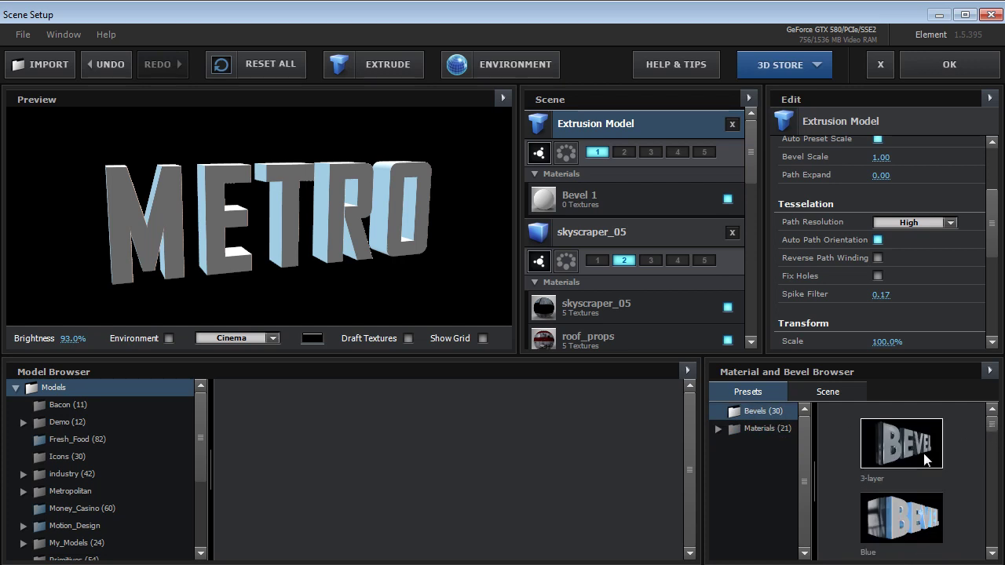
Try the 3-layer bevel preset on the METRO extrusion and browse the remaining bevel presets
mouse_move(898, 449)
mouse_down()
mouse_move(843, 438)
mouse_move(279, 190)
mouse_up()
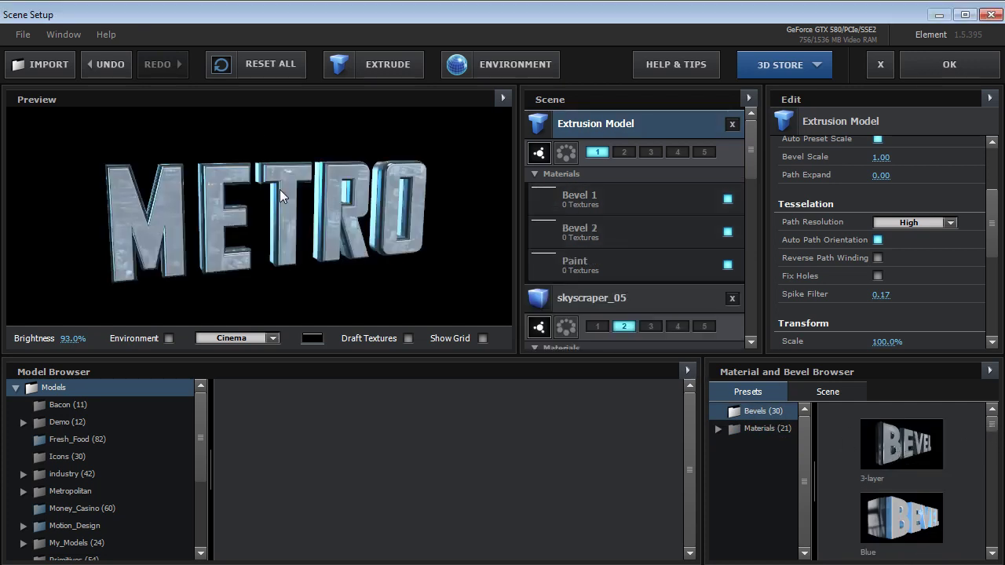
drag(990, 421, 992, 498)
drag(990, 494, 990, 522)
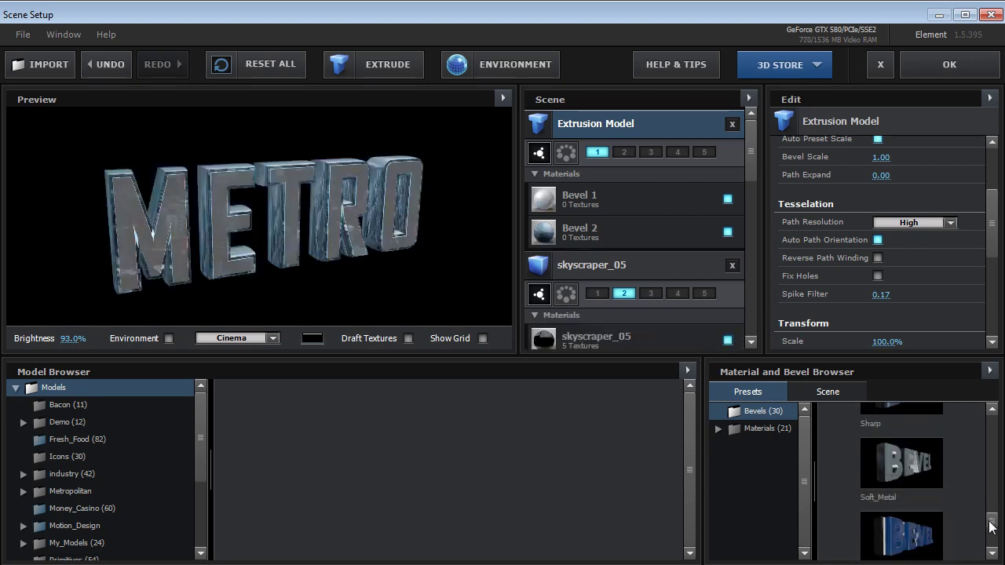
Apply the Soft_Metal bevel preset to the METRO extrusion and switch the preview lighting to Default Lights
click(910, 467)
drag(357, 246, 220, 304)
click(227, 337)
click(223, 340)
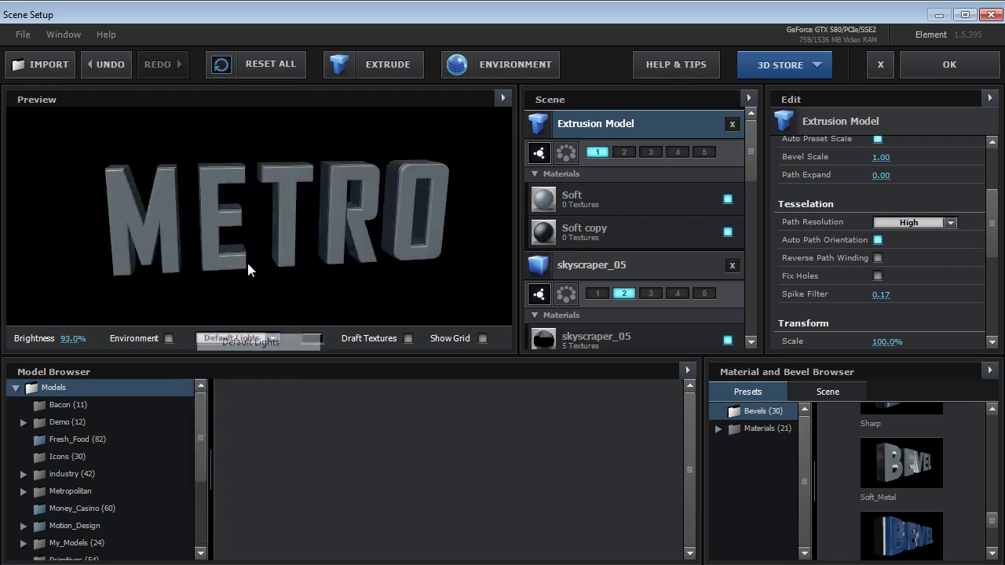
drag(341, 209, 365, 229)
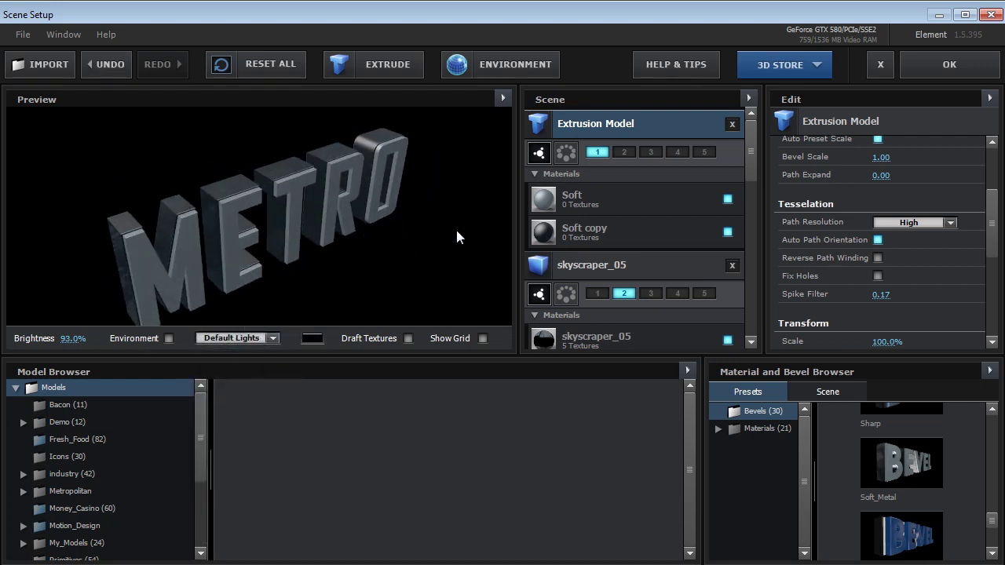
Set the Soft copy material's diffuse color to a near-black with RGB 15, 18, 18
click(594, 232)
drag(990, 183, 990, 223)
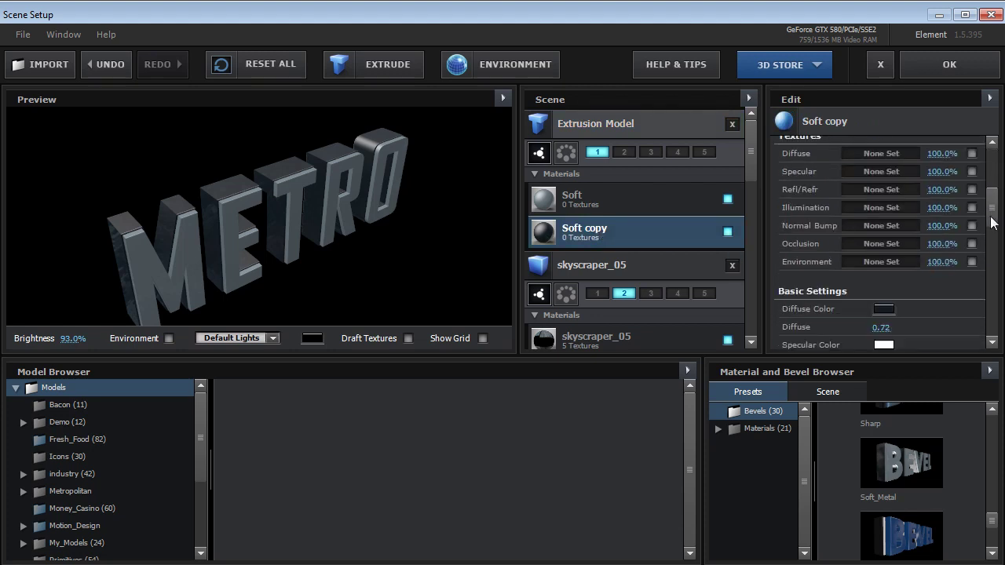
click(883, 309)
drag(815, 407, 776, 414)
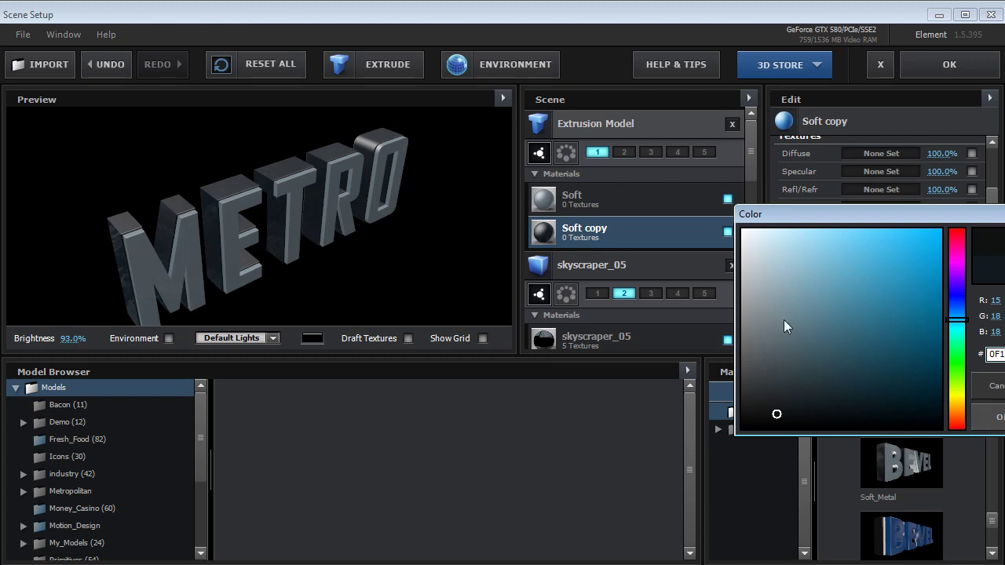
click(982, 422)
drag(326, 205, 247, 166)
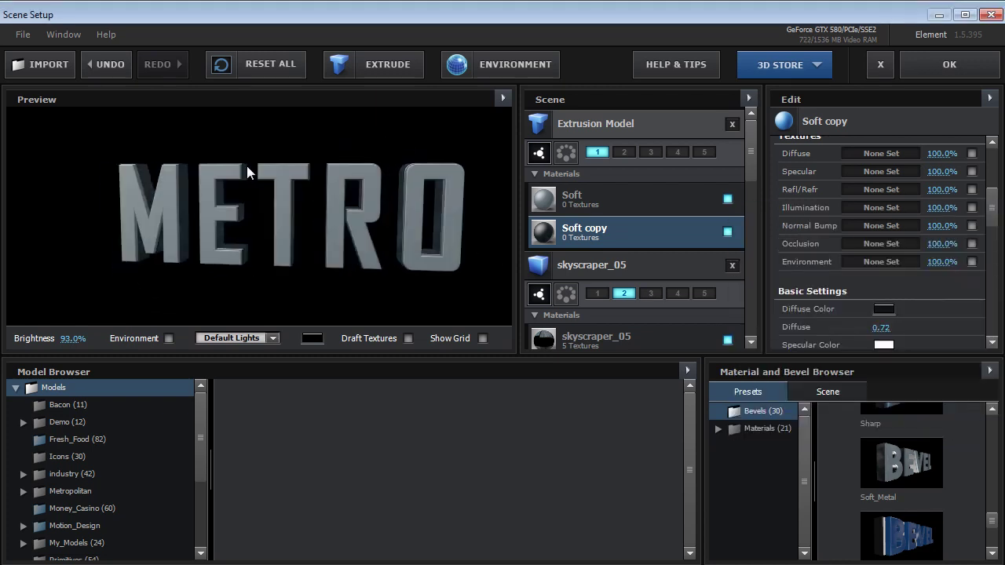
Change the Soft material's diffuse color to a light neutral gray and inspect the METRO extrusion from another angle
click(593, 201)
click(883, 309)
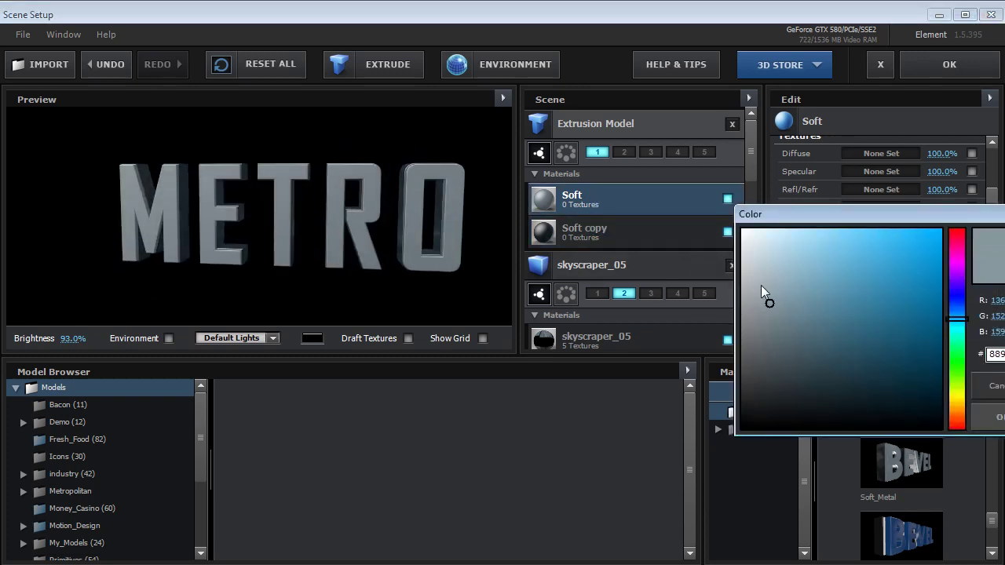
click(993, 417)
drag(338, 200, 304, 235)
drag(350, 201, 266, 226)
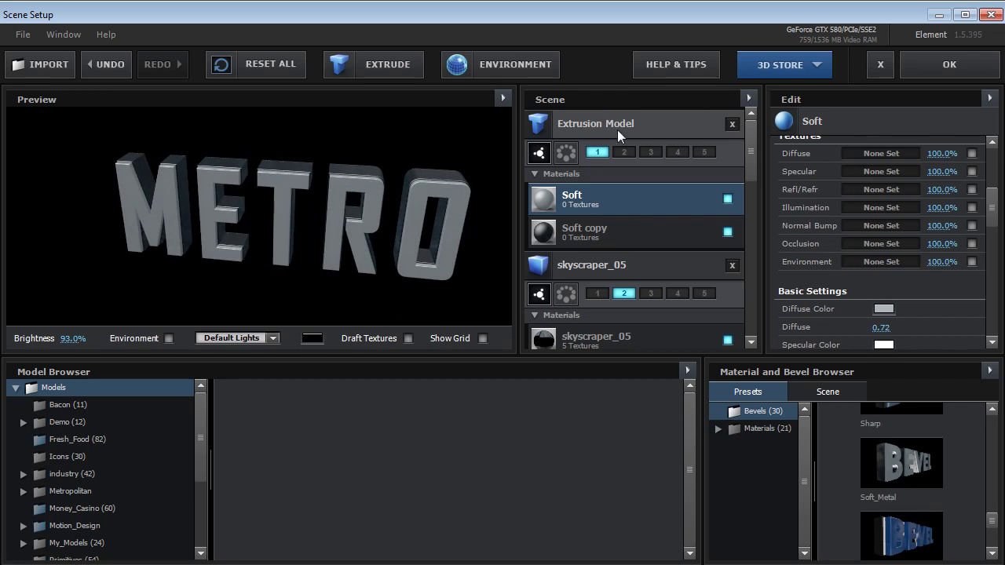
Set the Extrusion Model's bevel scale to 1.01
click(617, 130)
scroll(968, 245, up, 2)
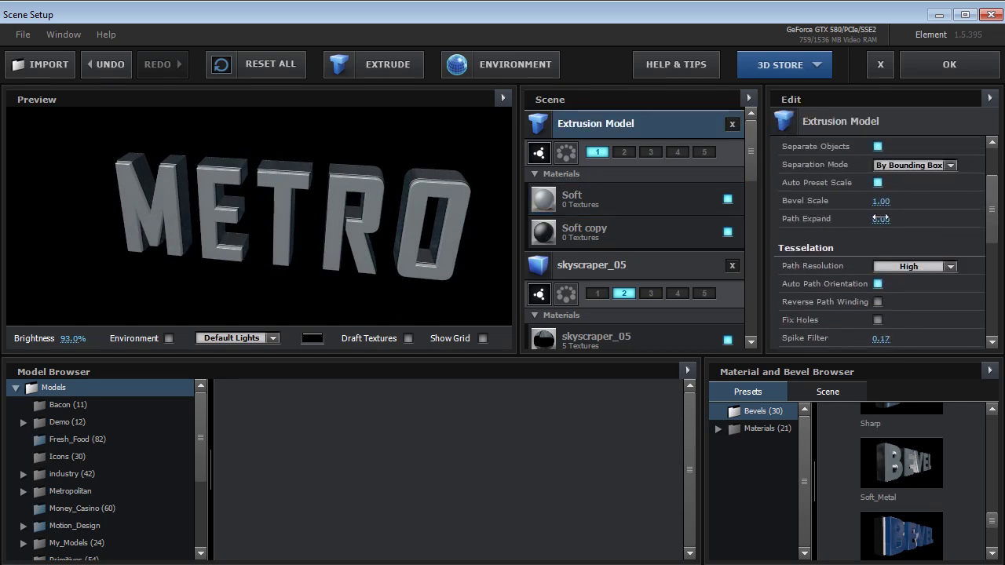
drag(886, 203, 897, 222)
mouse_move(399, 212)
mouse_down()
mouse_move(445, 241)
mouse_move(405, 213)
mouse_up()
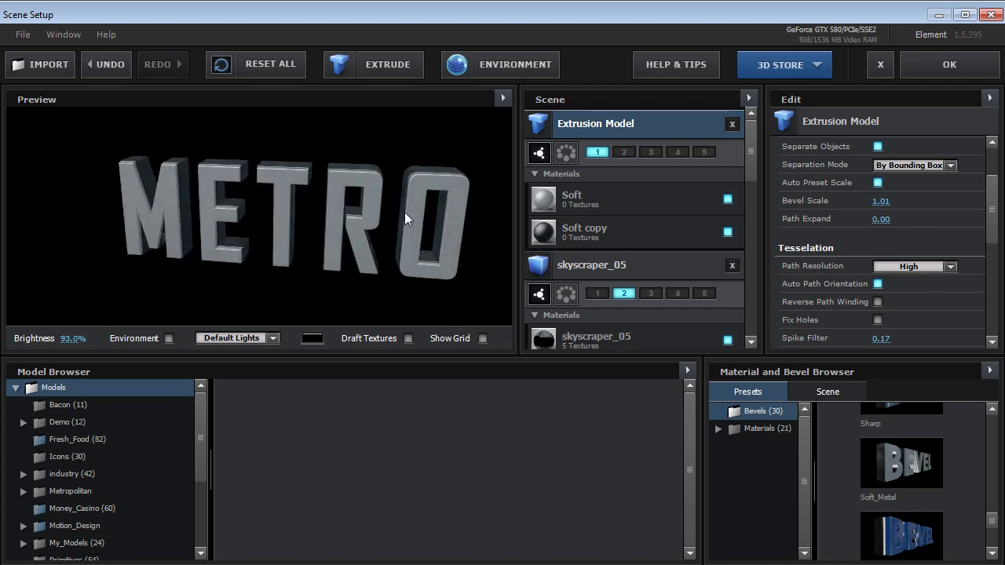
Move the METRO extrusion model from group 1 to group 3 and apply the scene setup
drag(753, 156, 746, 231)
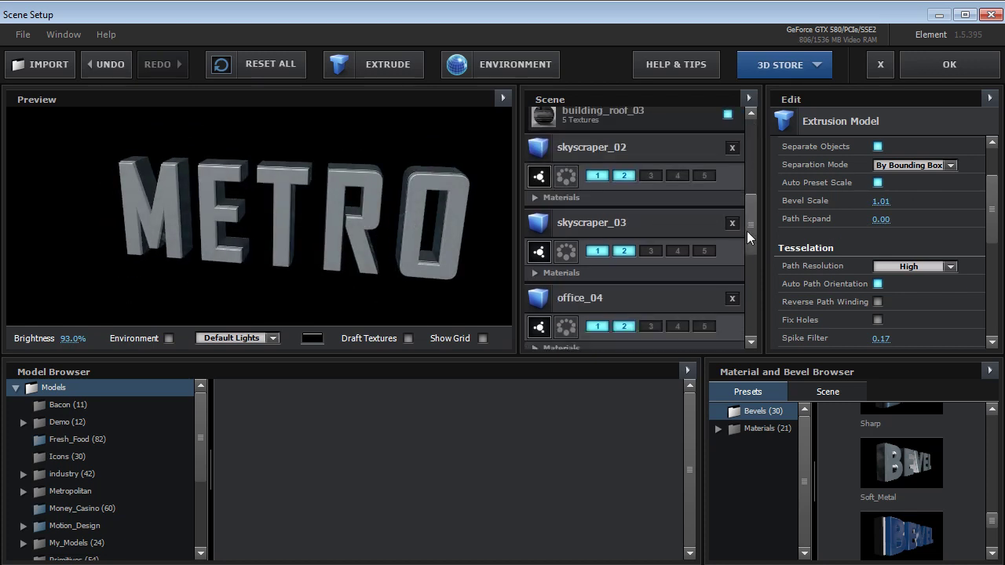
scroll(752, 204, up, 5)
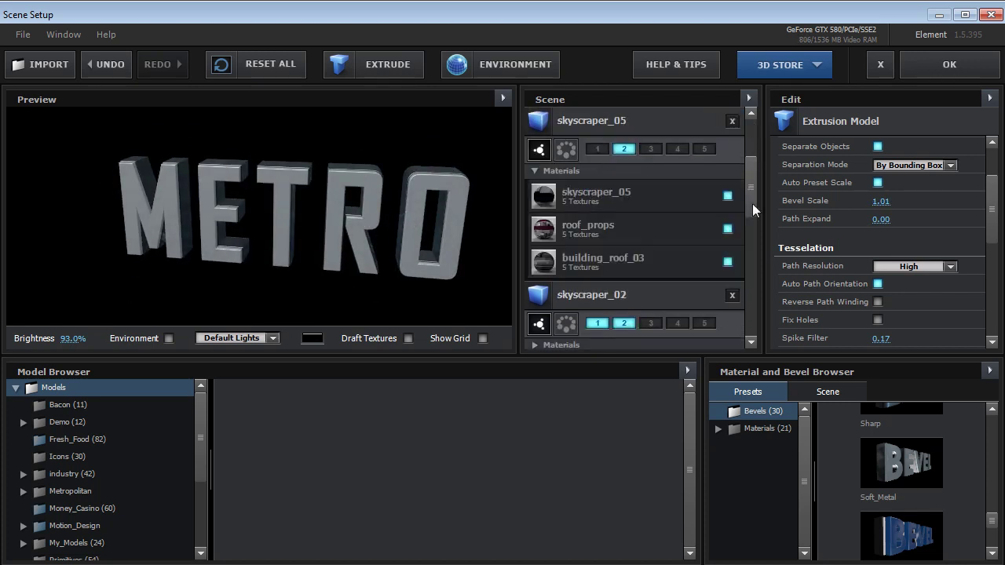
click(650, 153)
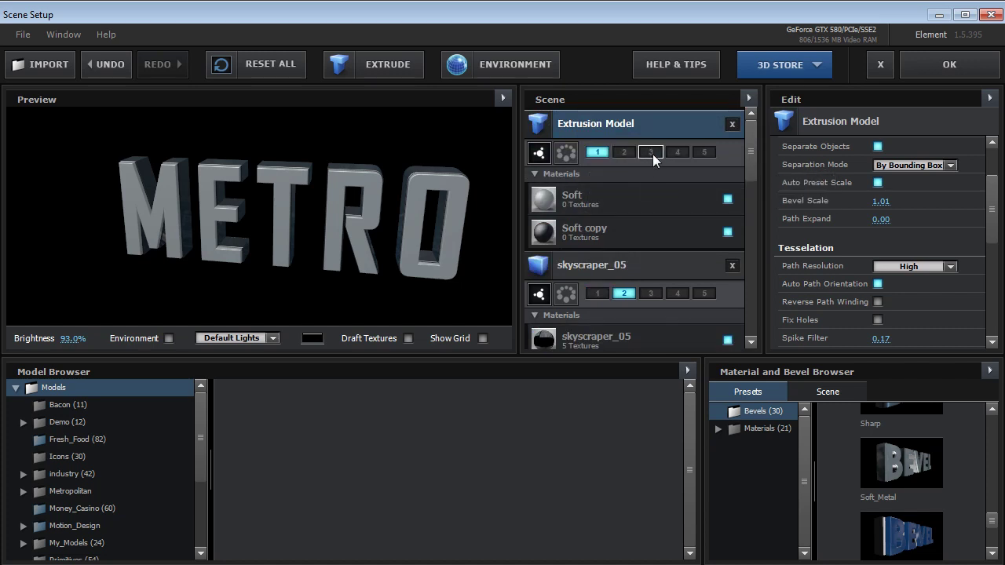
click(598, 154)
click(651, 153)
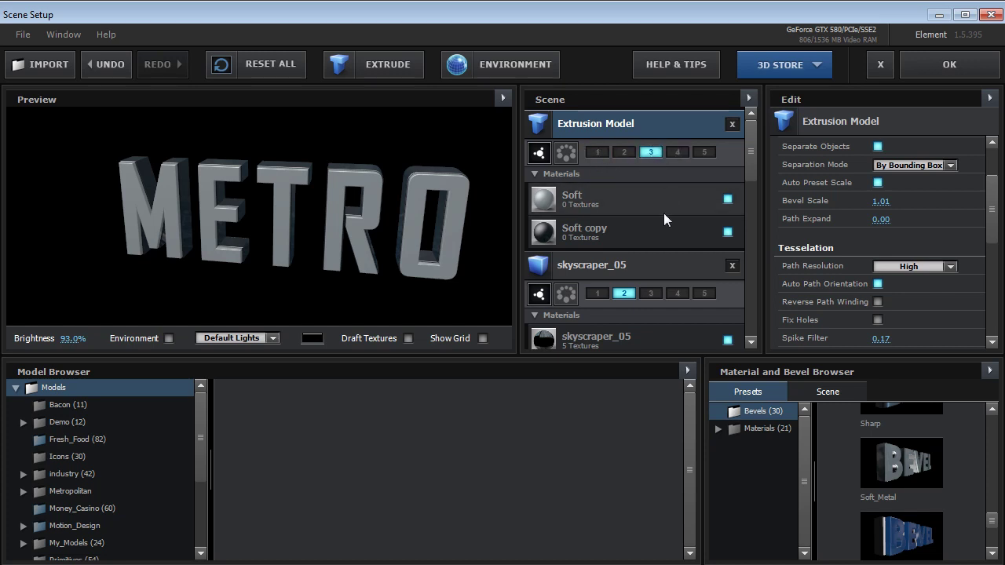
click(947, 66)
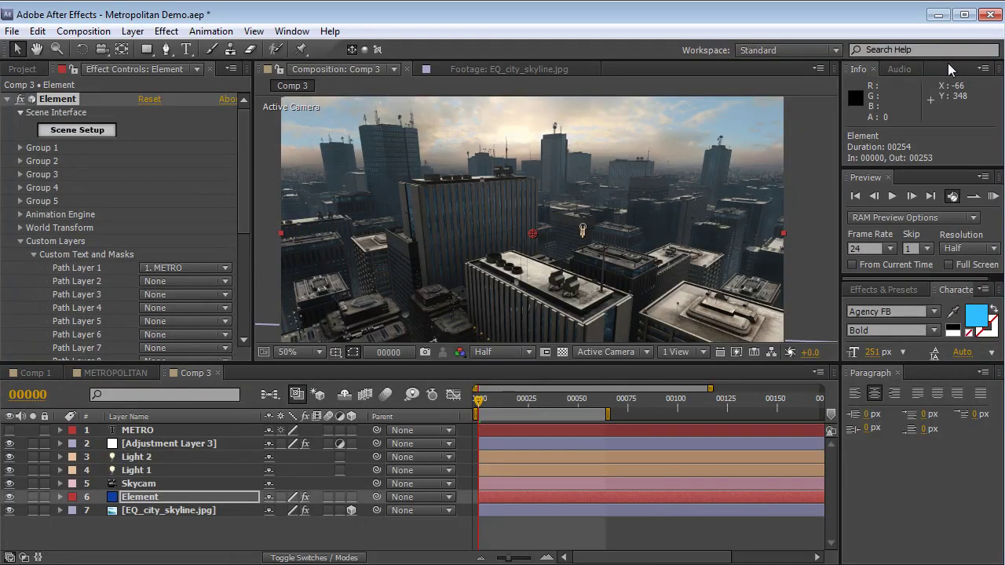
Set Group 3's particle size to 23.20 and its replicator Position XY to 640, -250
click(20, 174)
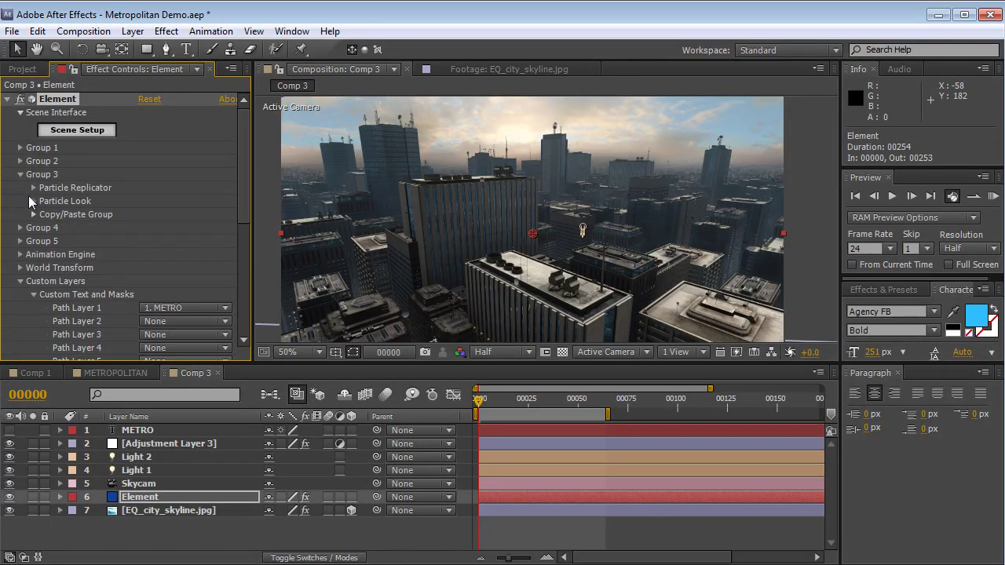
click(33, 201)
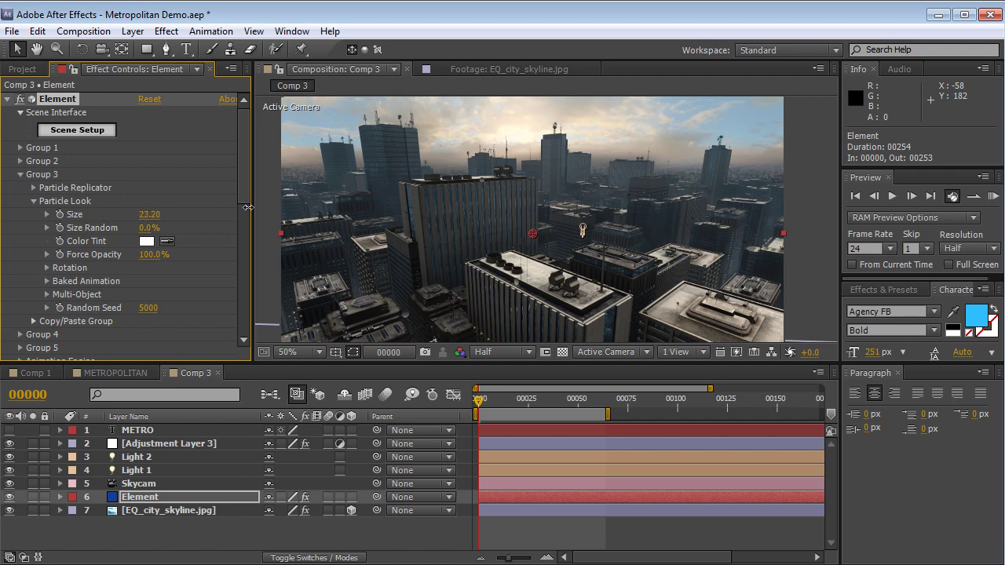
click(33, 188)
drag(196, 267, 143, 276)
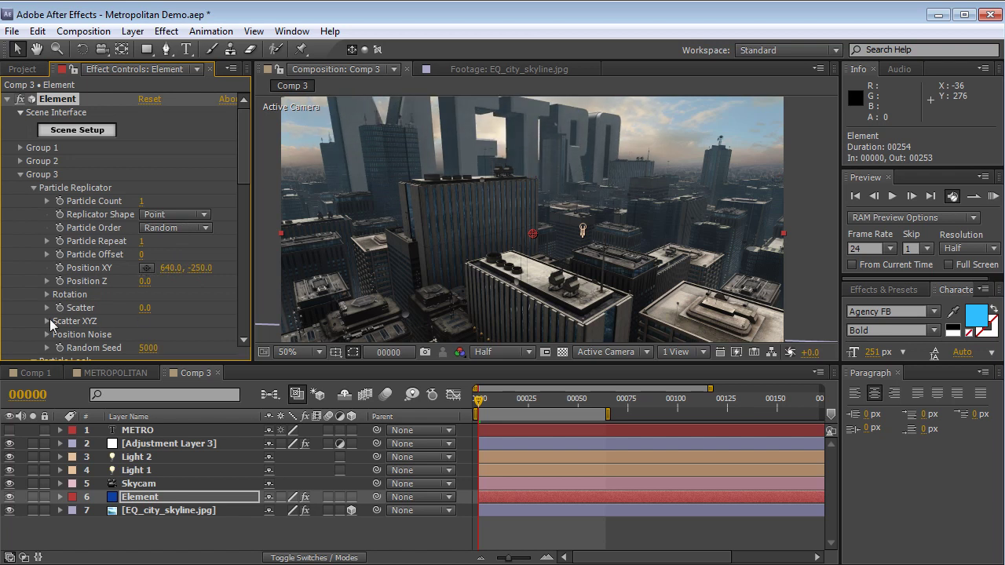
Rotate Group 3's replicator 59° on Y and set its particle size to 27.20
click(47, 294)
drag(157, 321, 204, 315)
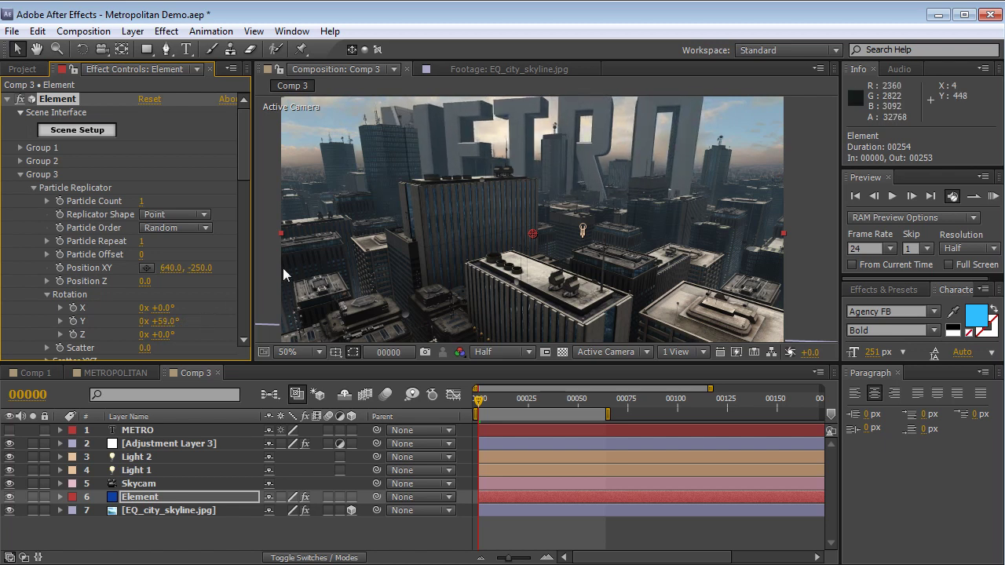
click(34, 189)
click(34, 201)
drag(151, 222, 91, 216)
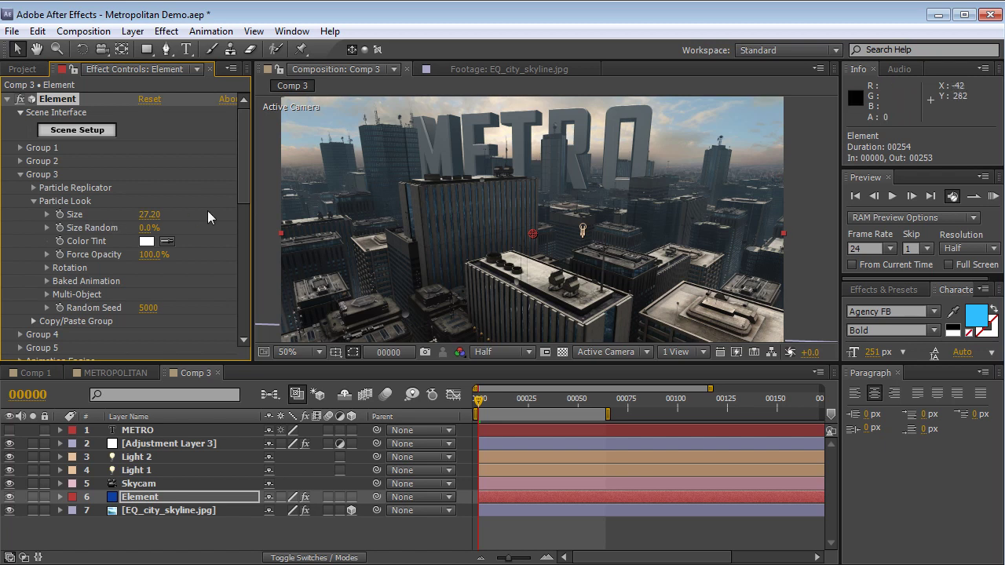
drag(497, 400, 408, 401)
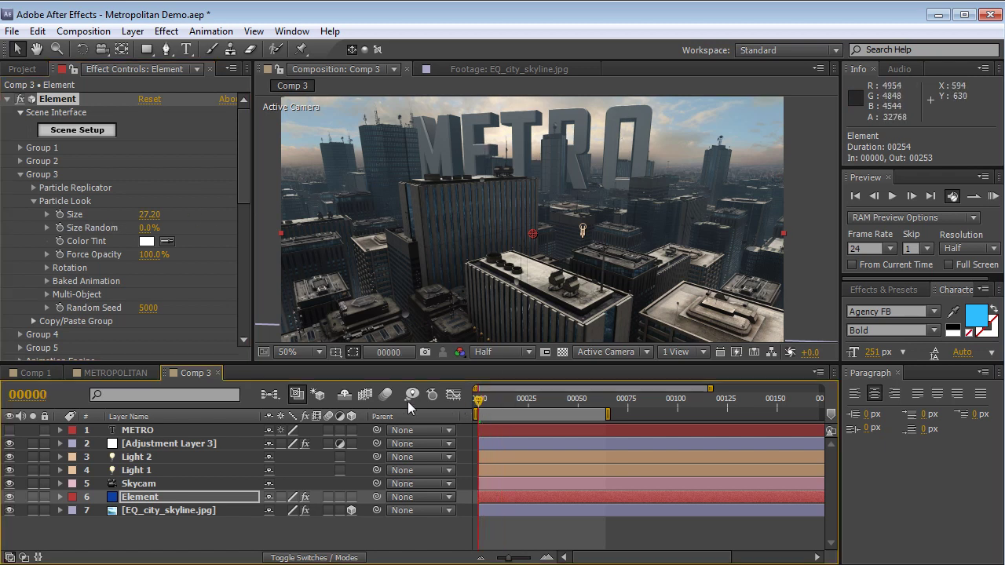
Reposition the METRO title in Group 3 to XY 451, -208 and Z -360, with a particle size of 22.10
click(33, 188)
scroll(33, 189, down, 1)
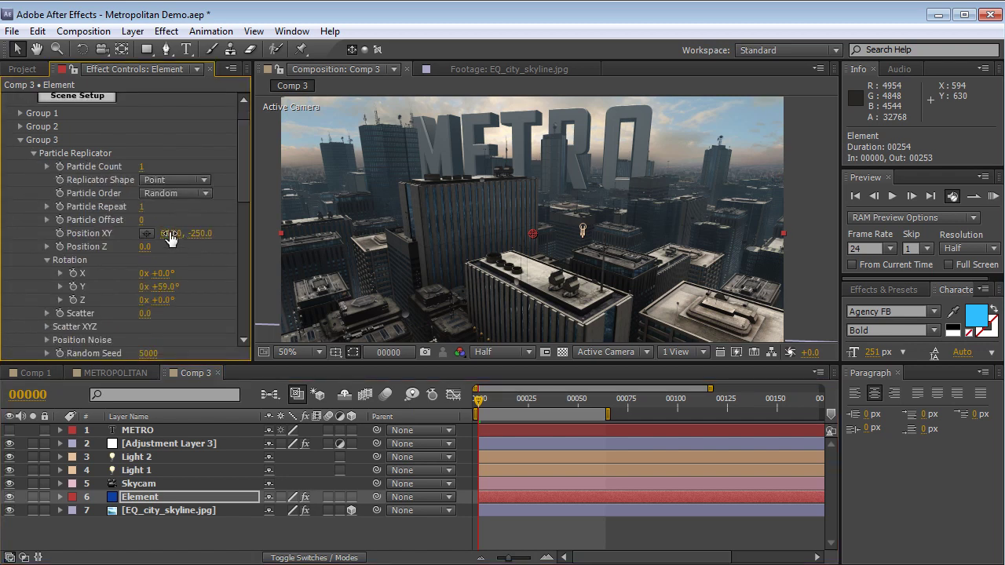
drag(182, 230, 116, 254)
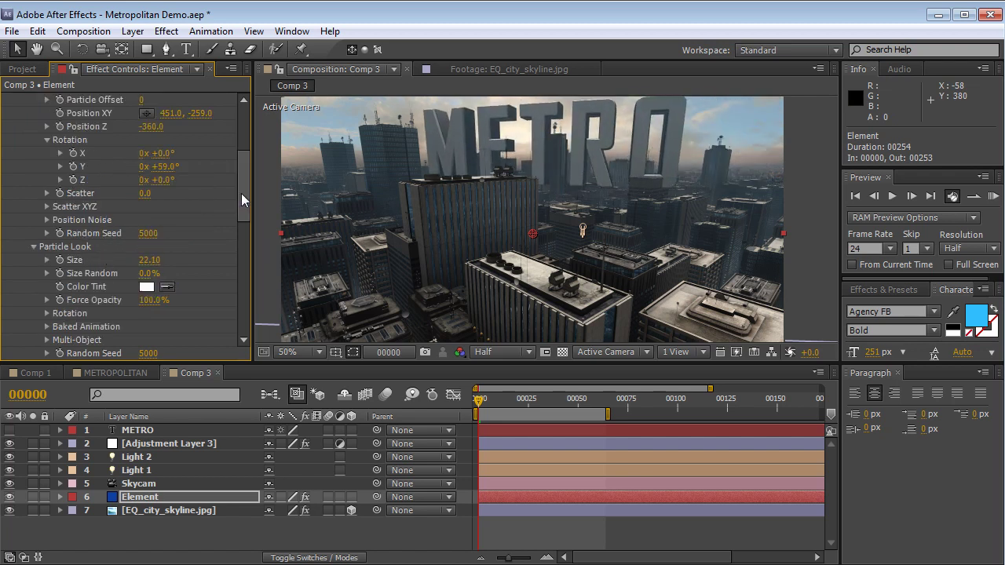
scroll(241, 193, up, 1)
drag(200, 135, 266, 117)
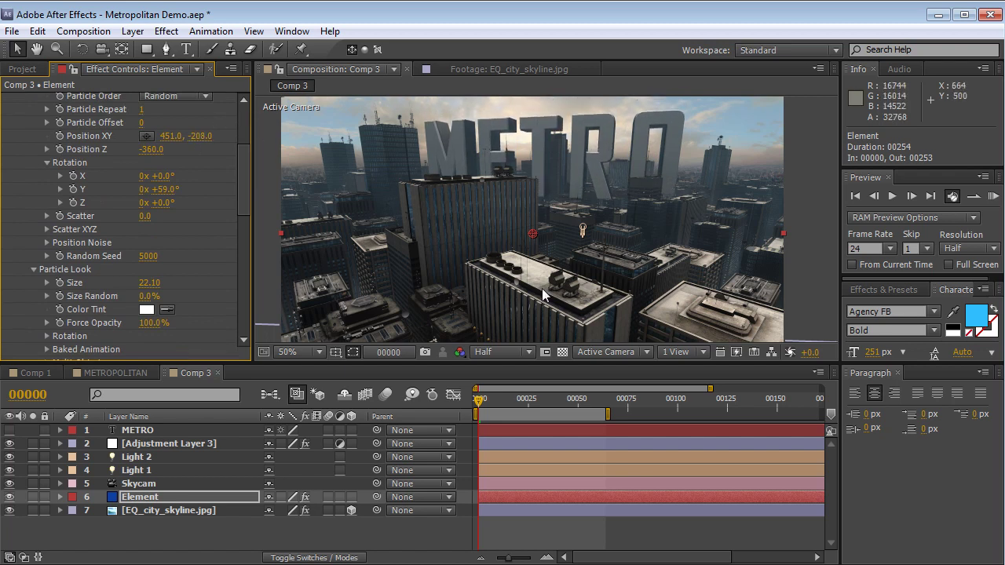
Animate the Skycam's Point of Interest and Position from frame 0 to frame 99, orbiting it to a higher view of the title
click(137, 487)
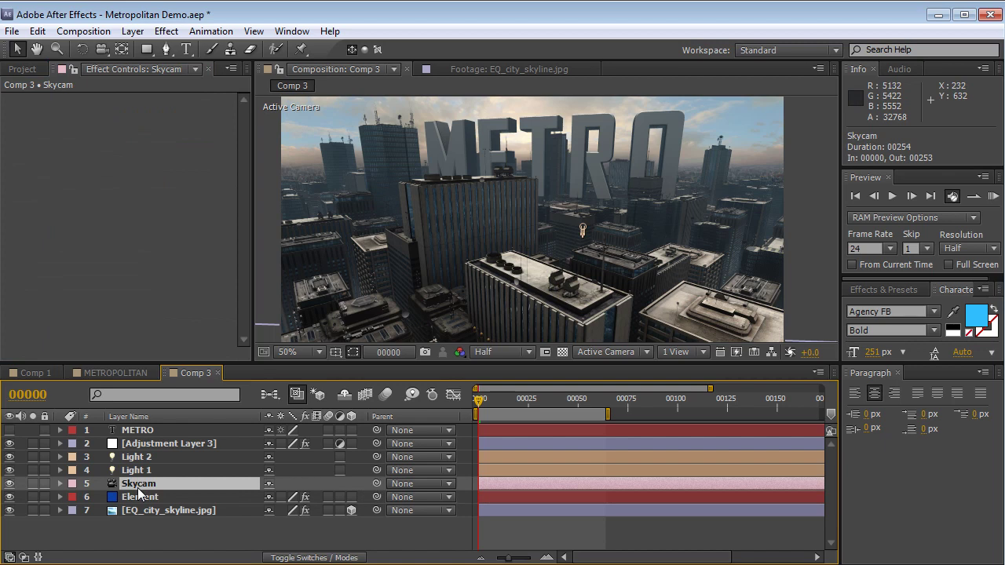
key(u)
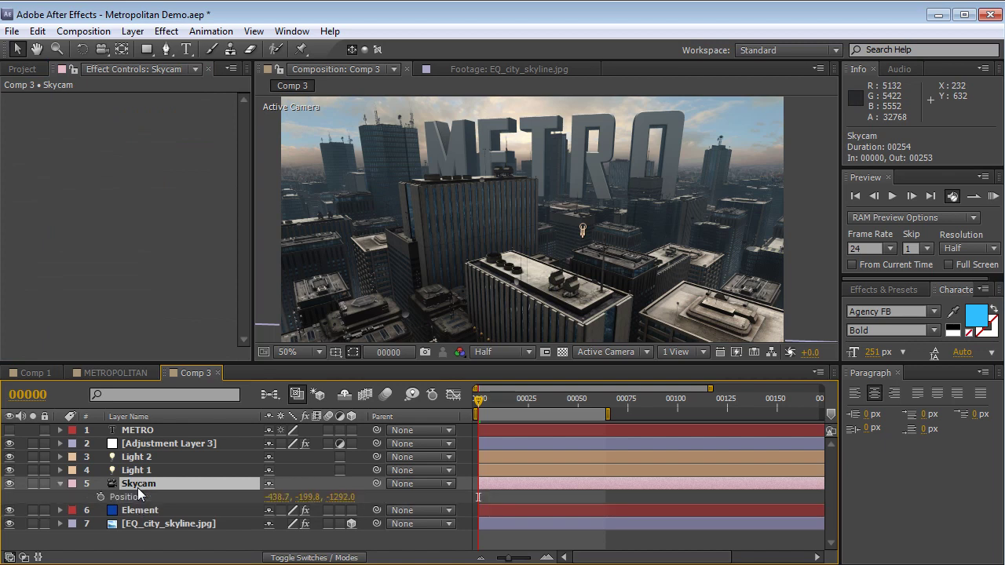
click(157, 497)
shift+click(141, 510)
drag(478, 400, 601, 398)
drag(574, 180, 544, 198)
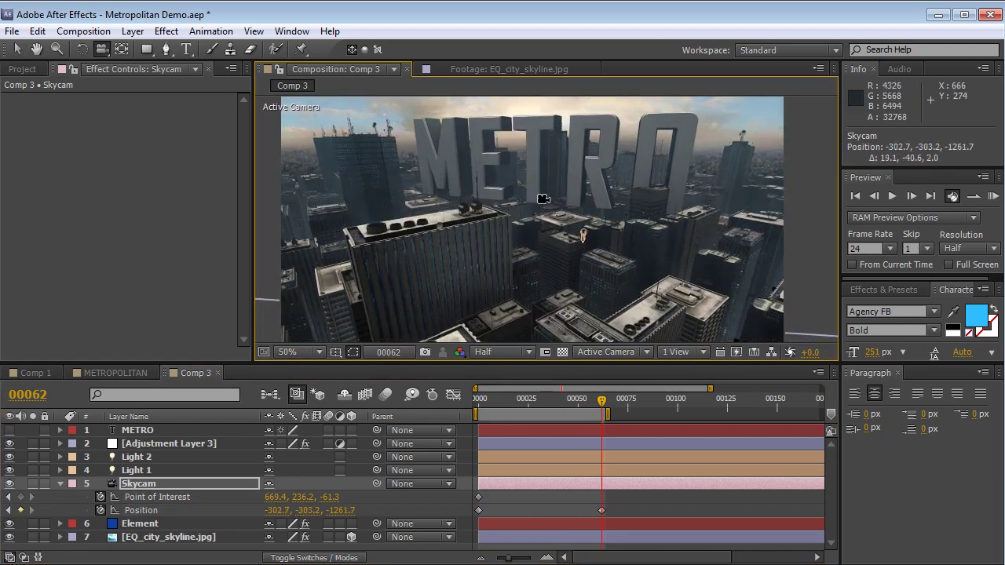
middle_drag(525, 229, 538, 226)
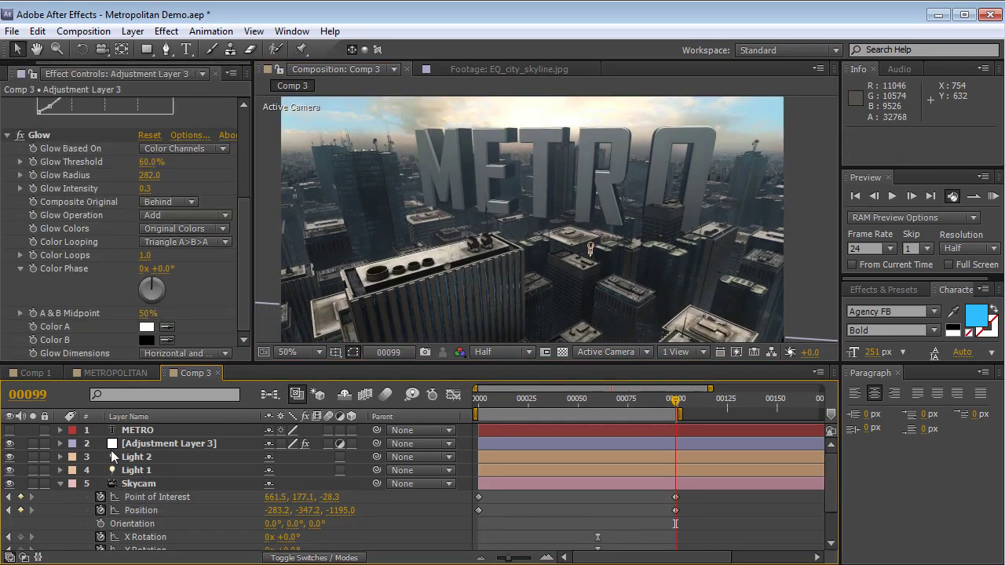
Add another color correction effect to Adjustment Layer 3 and adjust it to shift the city toward teal
click(187, 441)
click(165, 31)
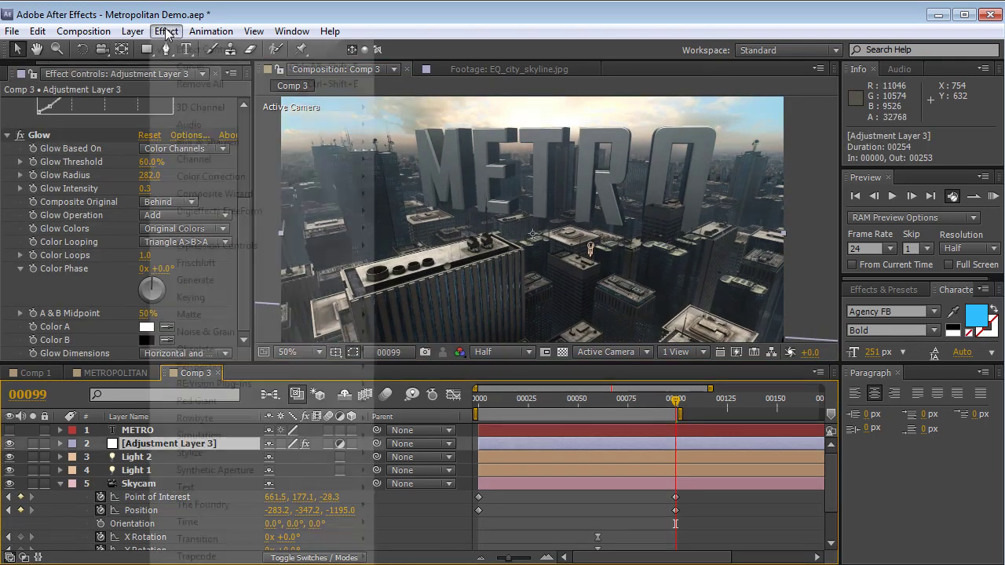
mouse_move(249, 177)
click(411, 453)
click(169, 185)
click(175, 218)
drag(94, 291, 108, 276)
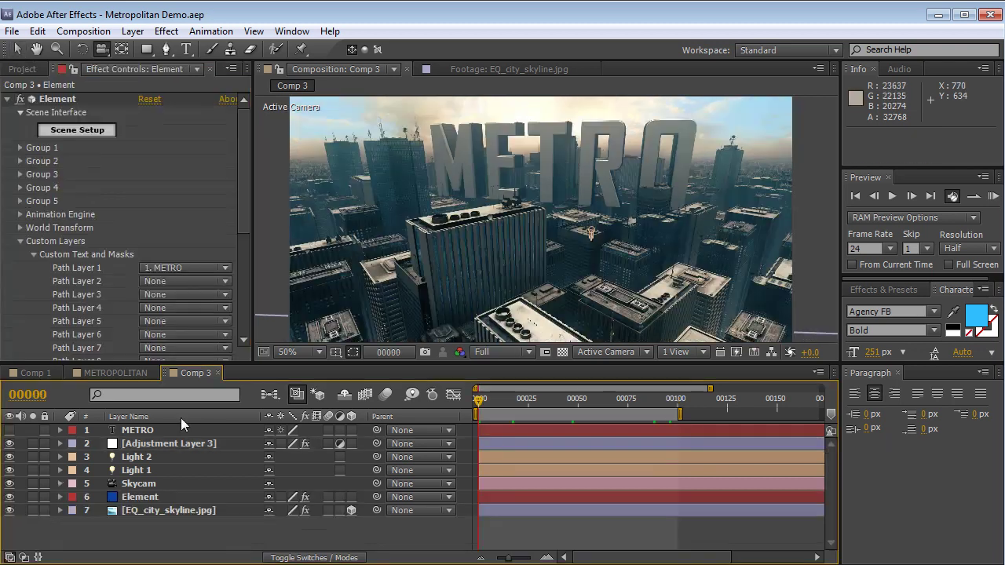
Replace the METRO title text with VCP and deselect the layer
click(145, 435)
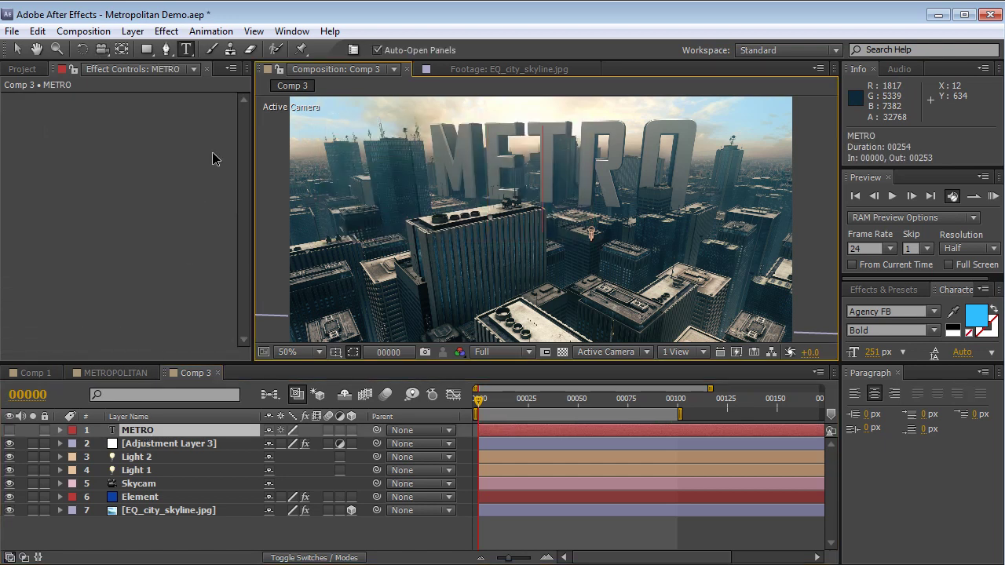
click(17, 50)
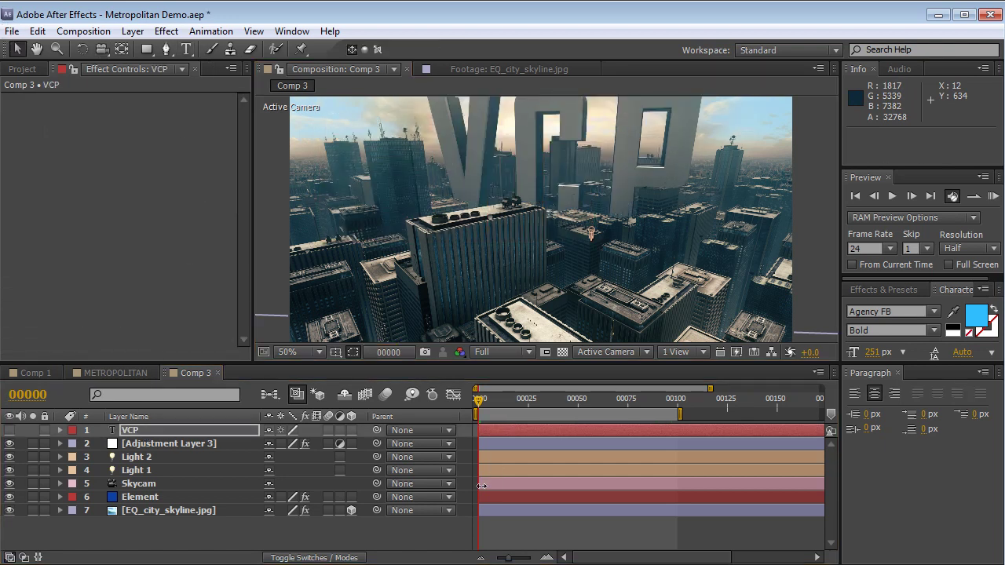
click(500, 532)
Orbit the Skycam to a slightly higher view of the VCP title in the maximized composition viewer, then restore the layout
scroll(596, 226, up, 1)
key(grave)
key(c)
drag(530, 274, 519, 302)
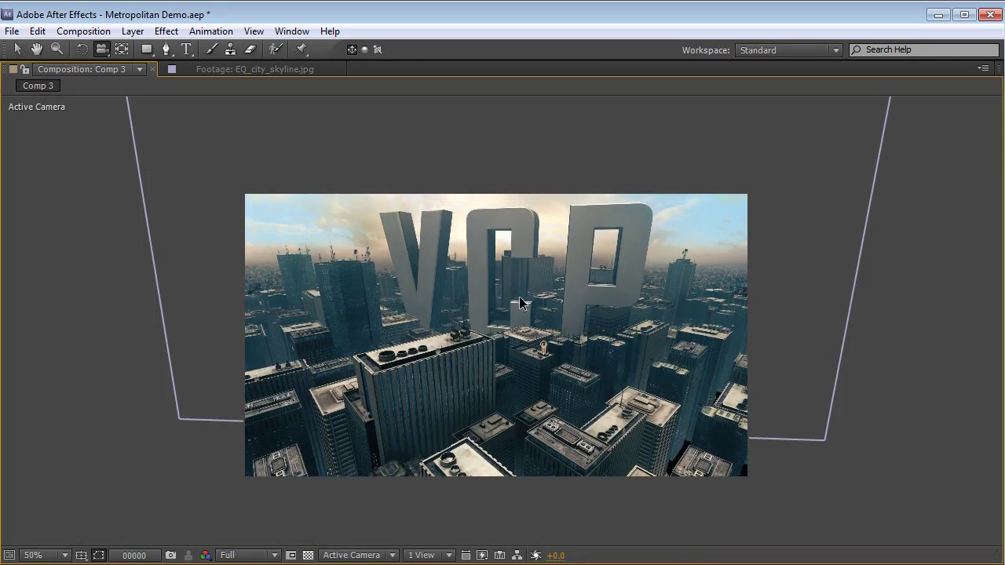
key(grave)
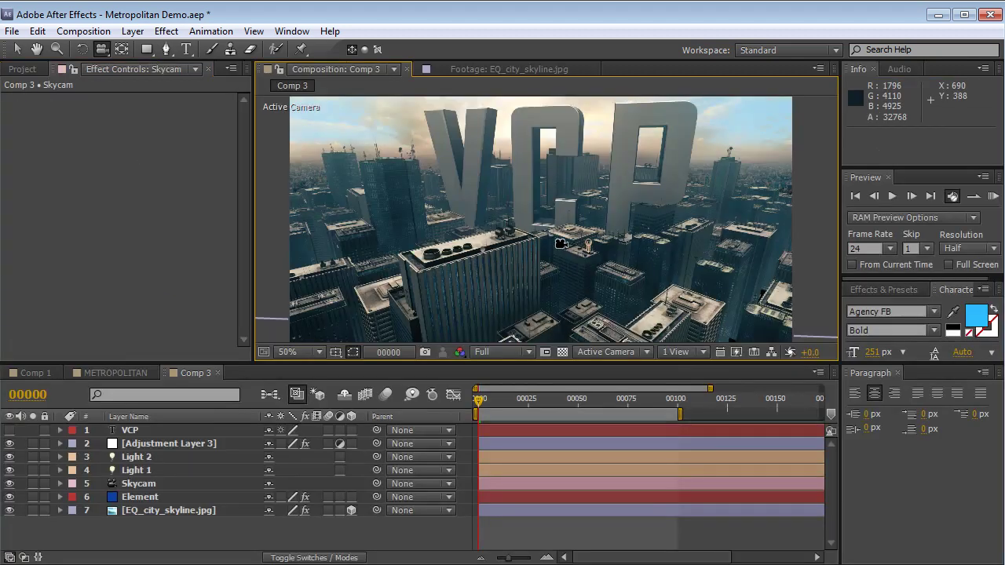
Replace the VCP title text with CITY
double_click(137, 434)
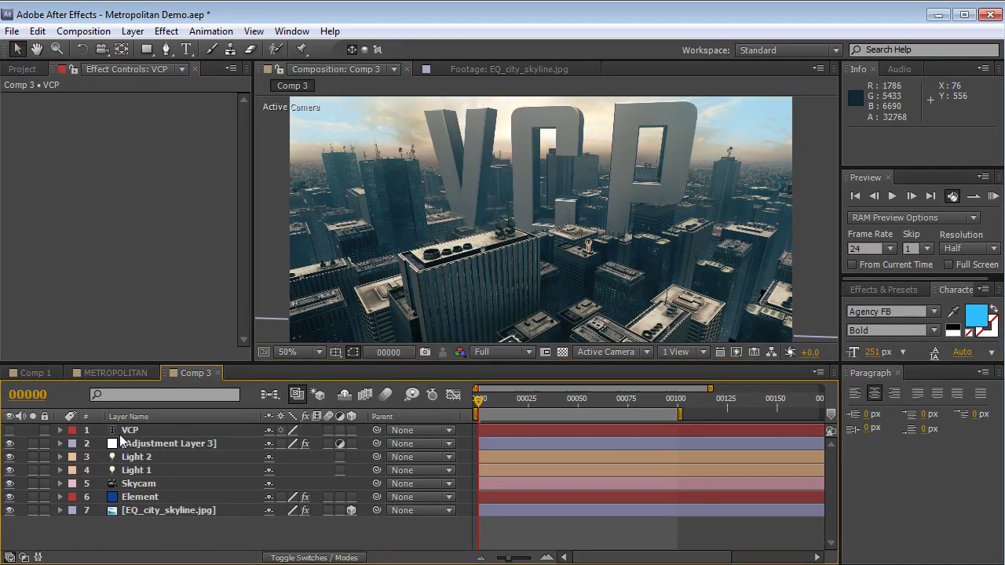
double_click(128, 432)
key(BackSpace)
text(CITY)
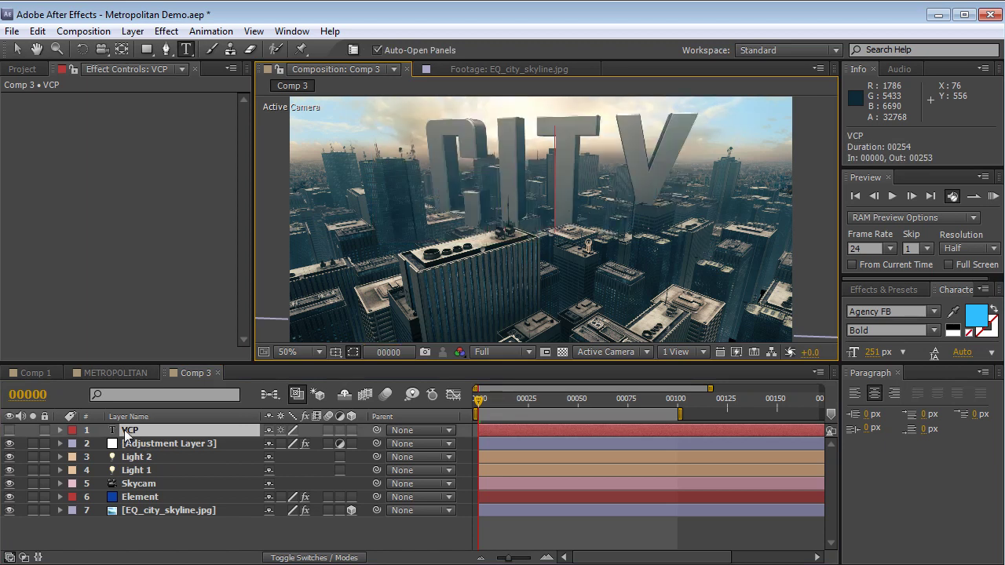
click(17, 49)
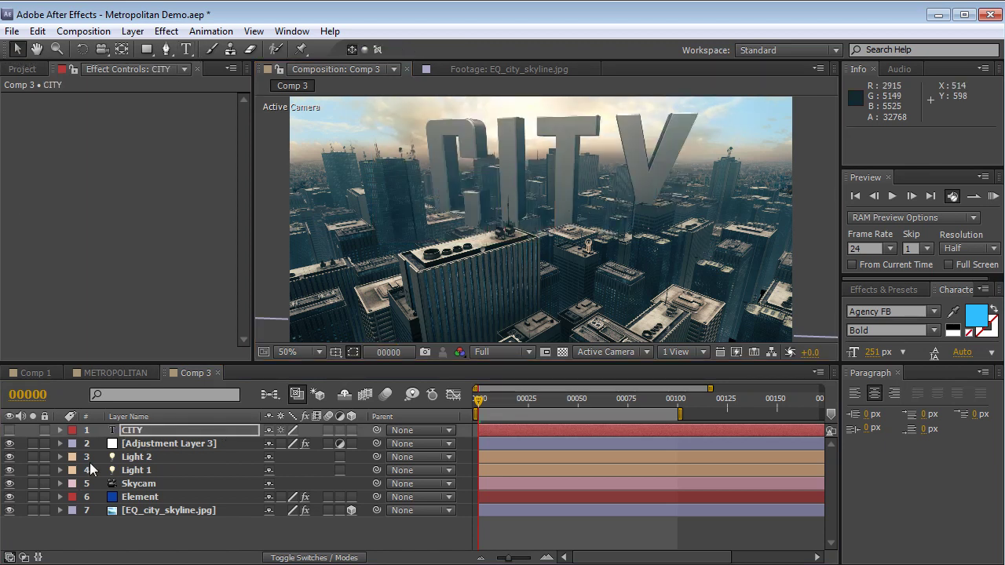
Undo a trial high-angle orbit and orbit the Skycam around the CITY title to position -424.1, -341.3, -1246.9
key(c)
drag(557, 220, 562, 251)
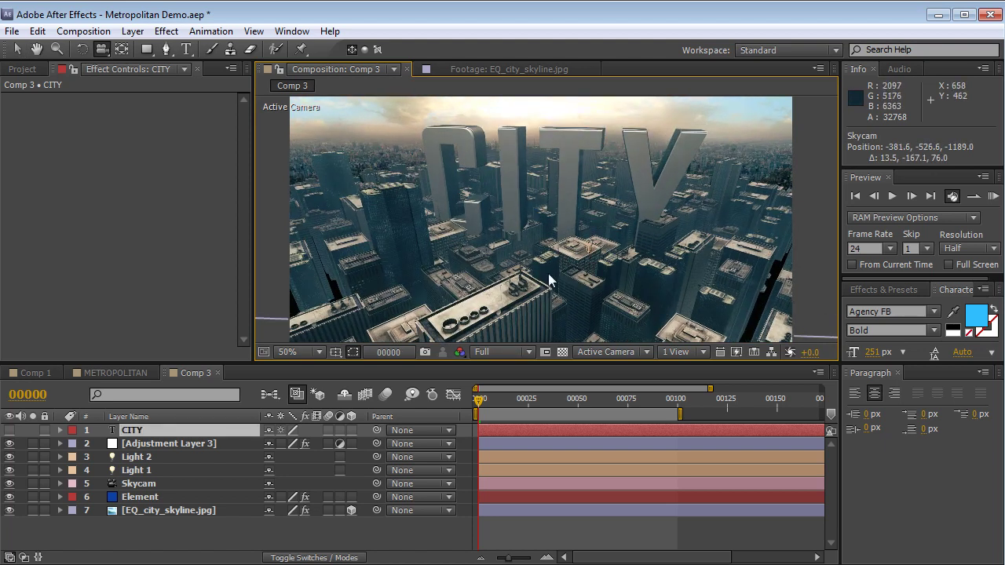
key(ctrl+z)
drag(535, 245, 464, 241)
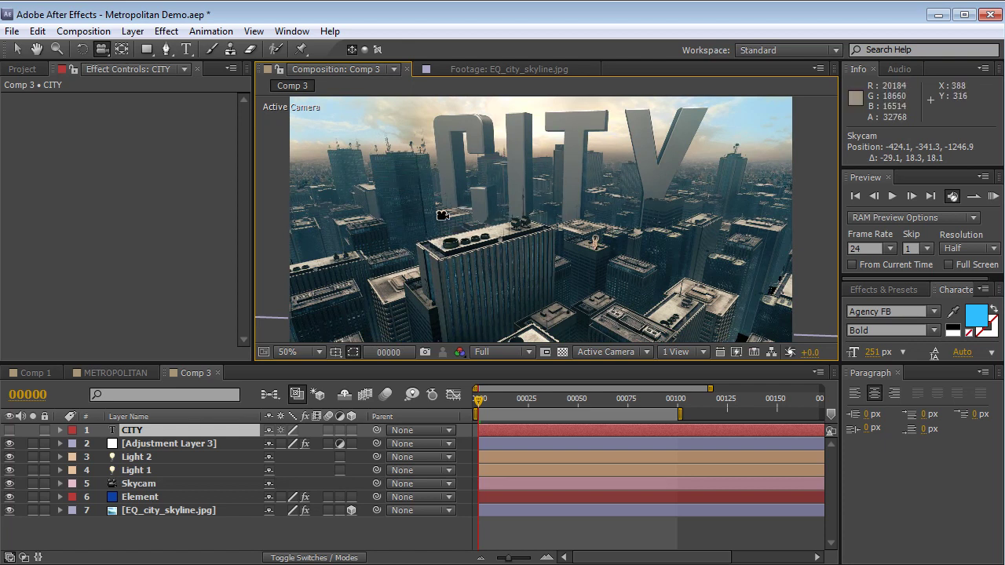
Adjust the Scale Shape of the Element layer's Group 2 replicator and check the CITY shot at the start of the timeline
click(123, 499)
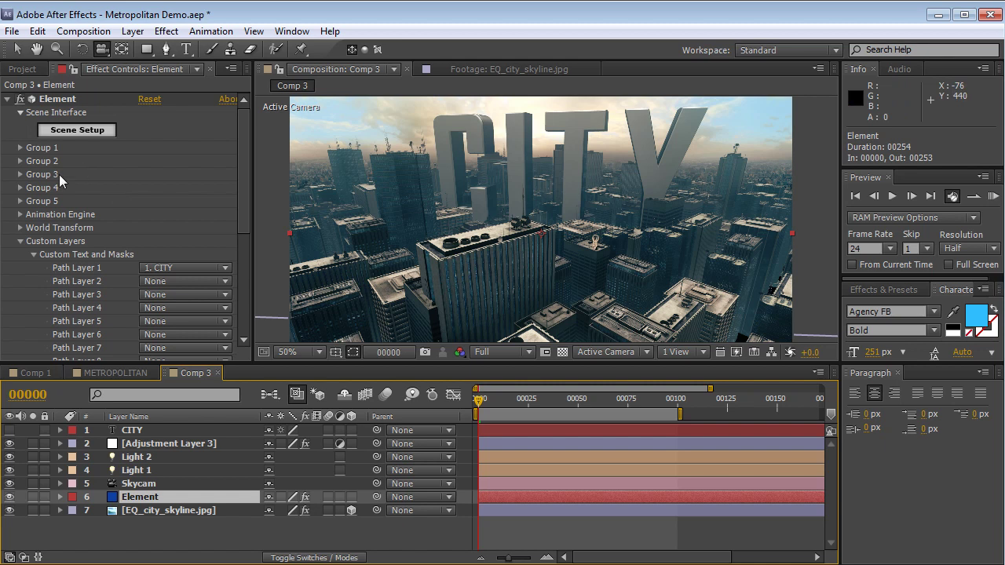
click(20, 161)
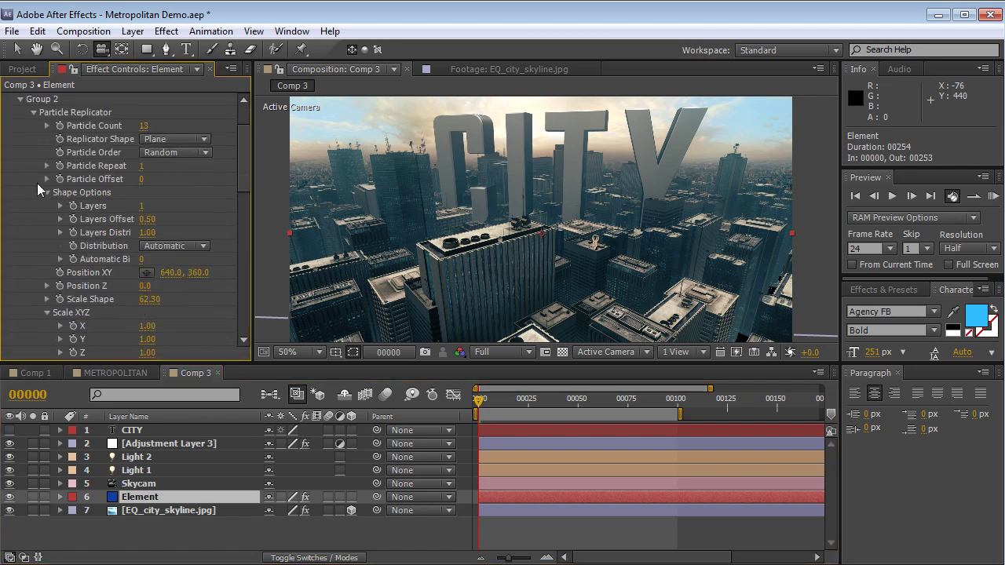
drag(147, 299, 203, 288)
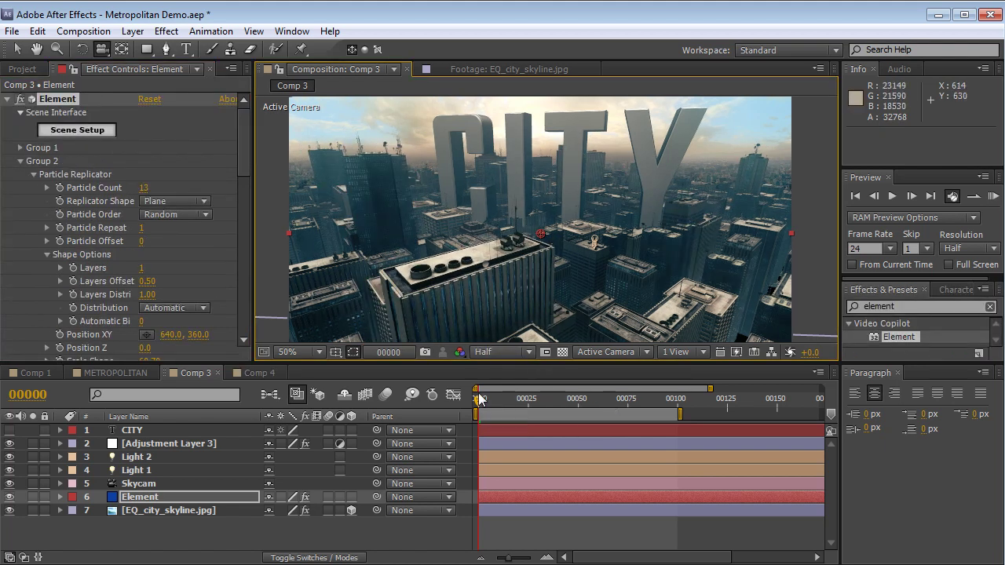
mouse_move(487, 401)
mouse_down()
mouse_move(665, 415)
mouse_move(480, 402)
mouse_up()
mouse_move(521, 209)
mouse_down()
mouse_move(511, 207)
mouse_move(524, 208)
mouse_up()
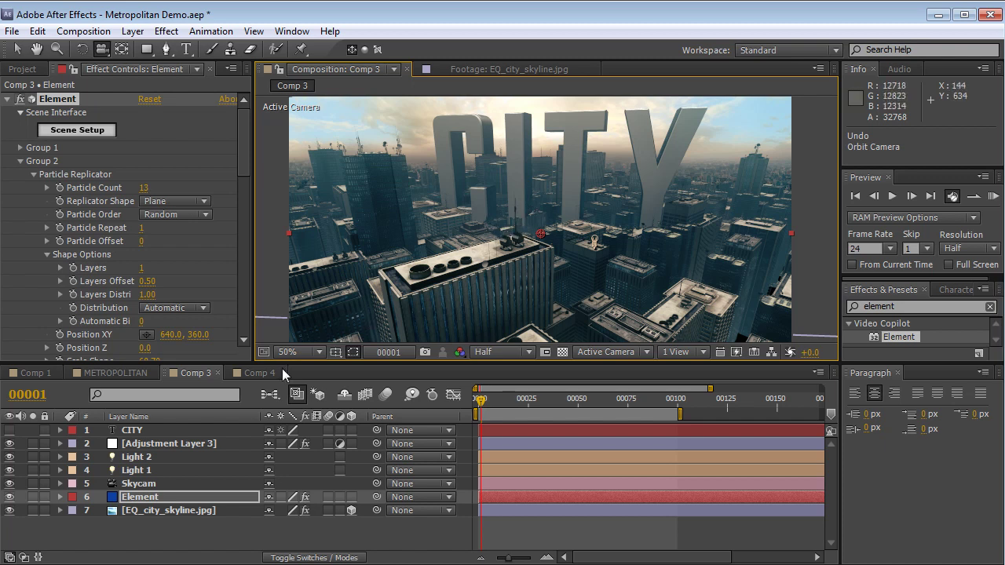
Switch to Comp 4 and apply the Element effect to the Deep Royal Blue Solid 3 layer
click(248, 376)
click(235, 374)
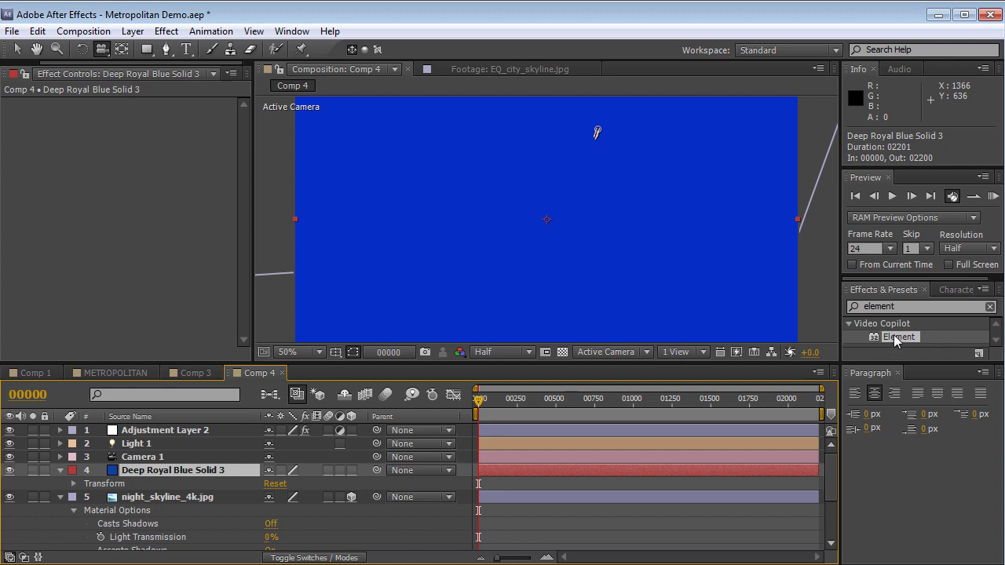
drag(891, 340, 198, 470)
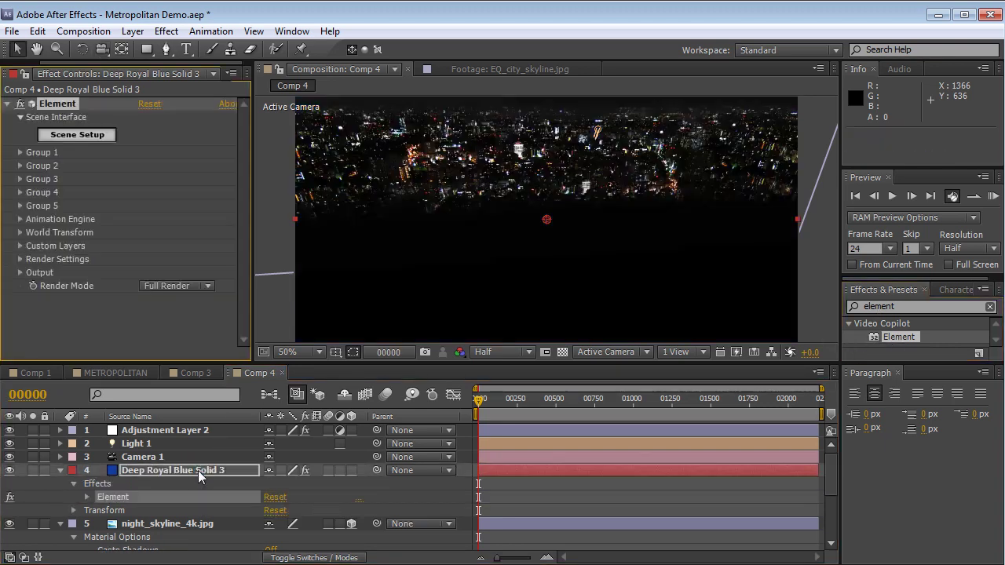
Open Element's Scene Setup and add the street_layout_06_night model from the Metropolitan folder to the scene
click(77, 135)
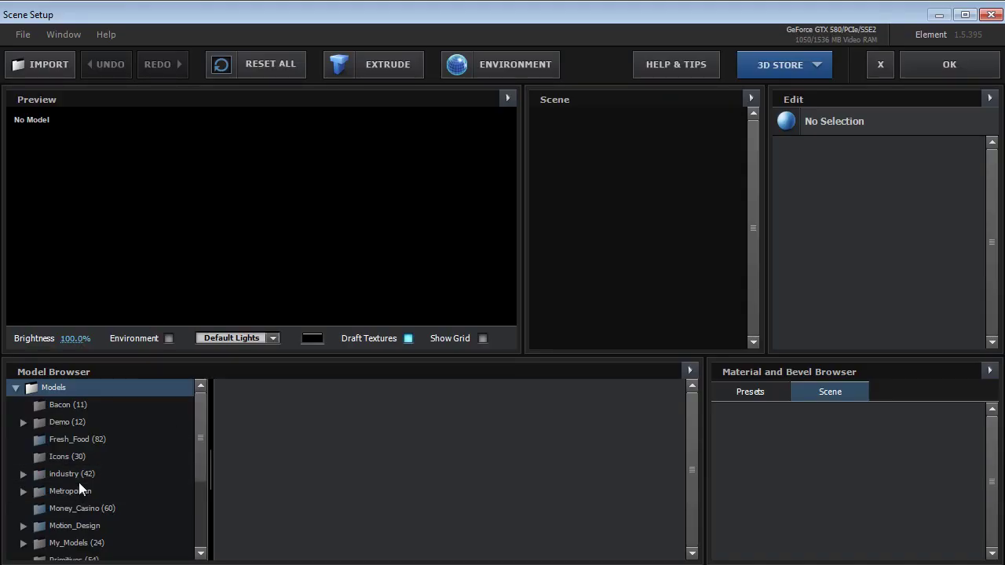
double_click(99, 491)
drag(204, 420, 197, 463)
click(104, 421)
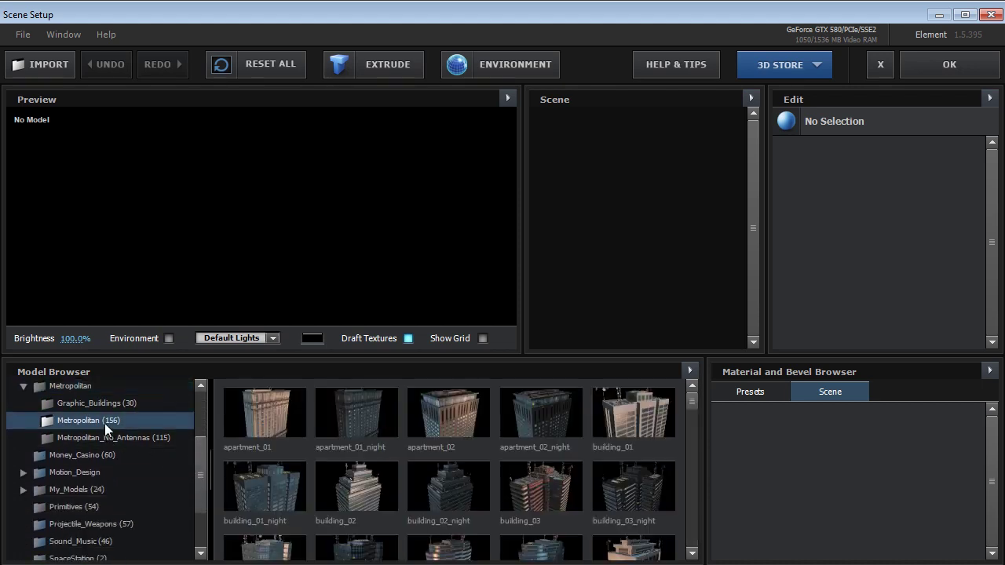
drag(691, 400, 694, 520)
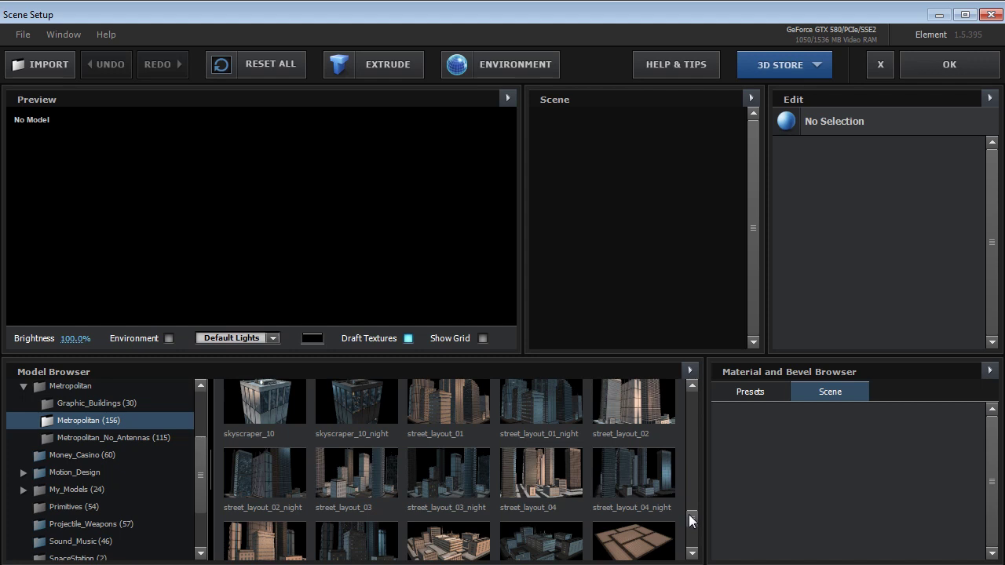
scroll(688, 520, down, 1)
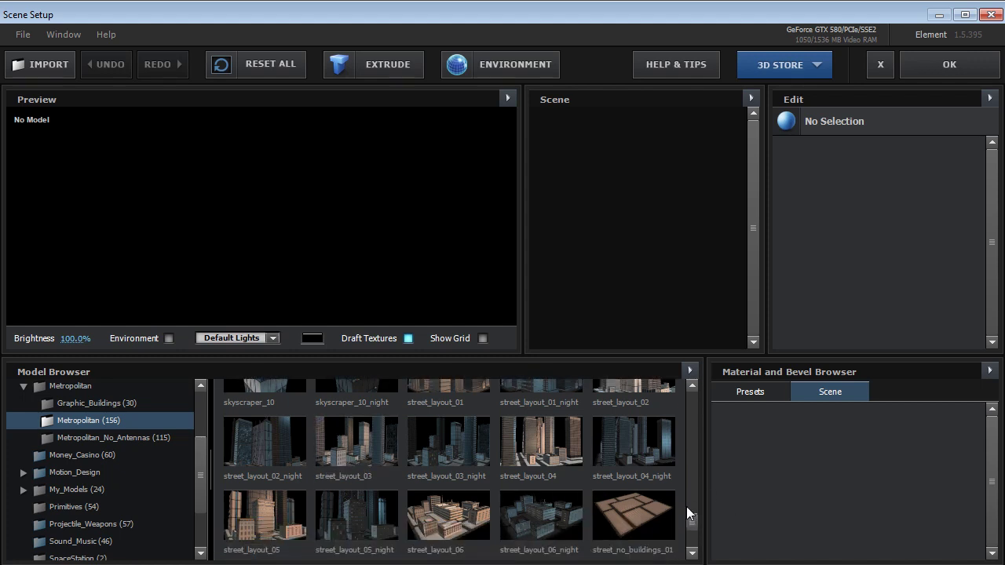
drag(692, 521, 692, 521)
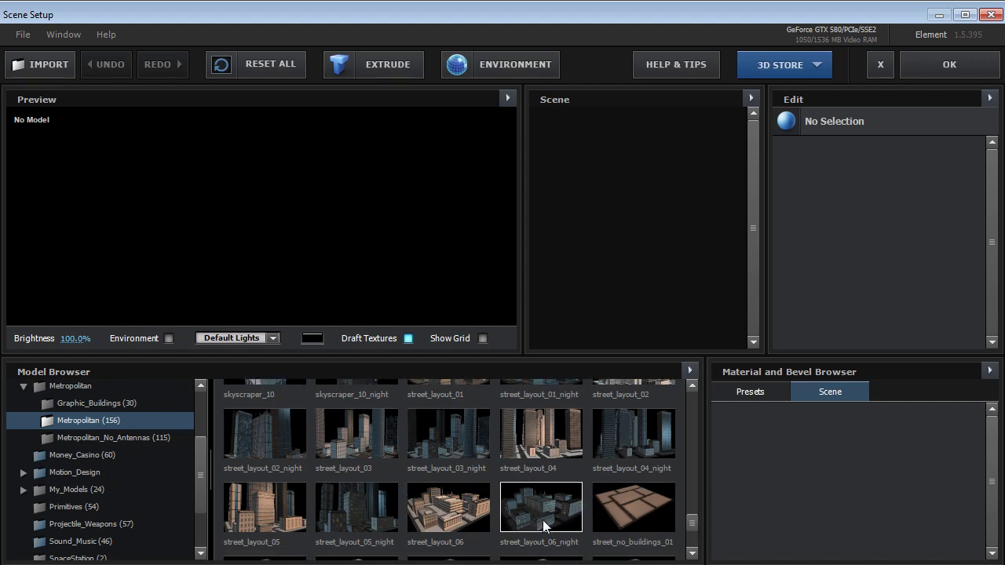
click(534, 511)
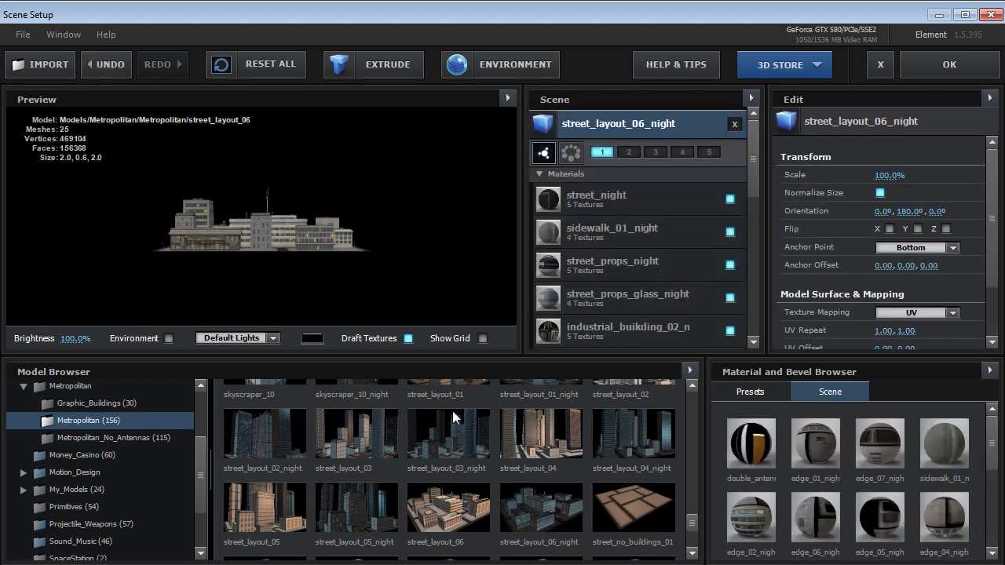
Turn off draft textures and examine the night street layout's buildings from several angles and up close
drag(255, 219, 262, 293)
middle_drag(278, 274, 286, 262)
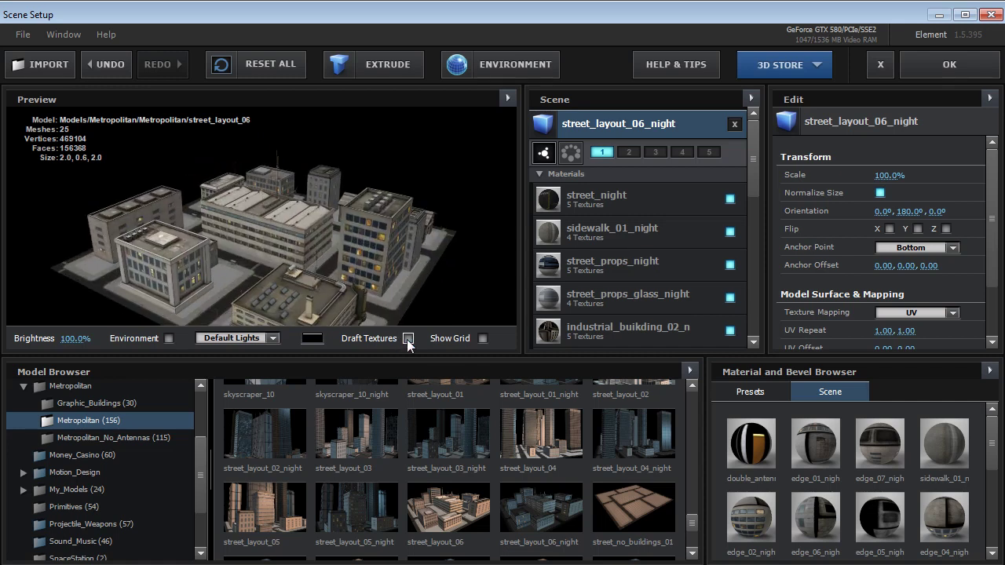
drag(268, 276, 287, 261)
scroll(287, 262, up, 2)
middle_drag(267, 295, 292, 252)
scroll(293, 252, up, 5)
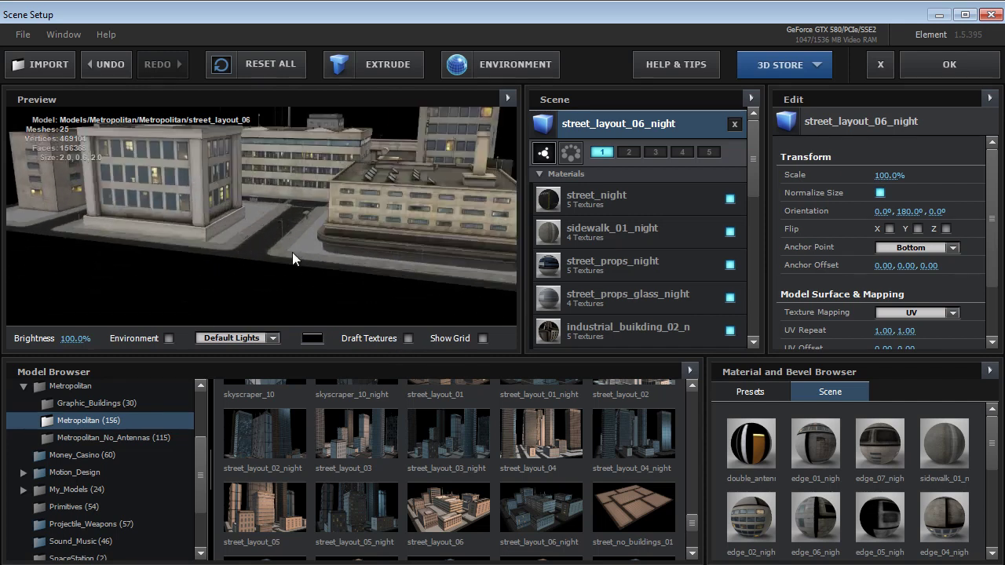
drag(322, 261, 301, 267)
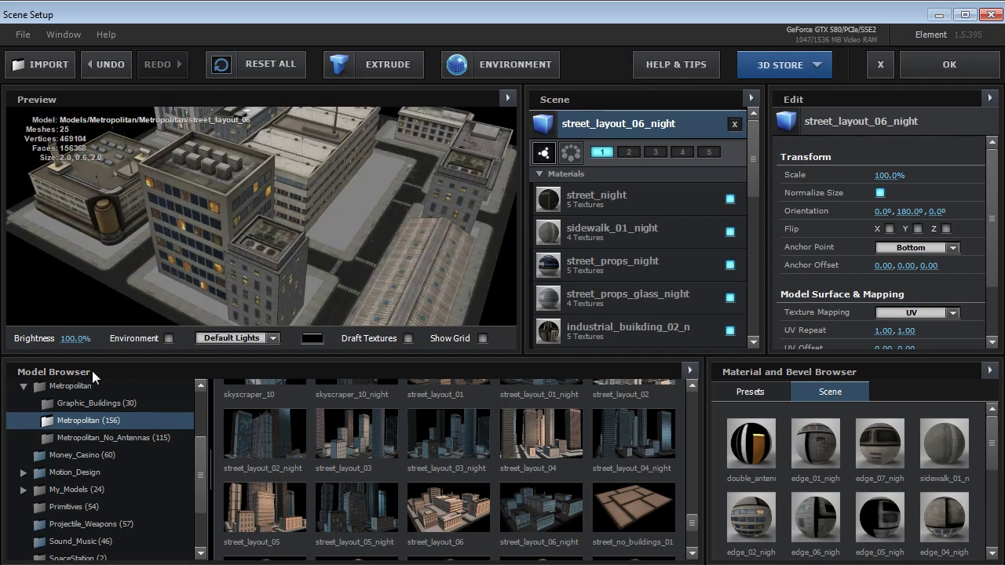
Preview the night street layout with Cinema lighting at 13% brightness, then accept the scene
click(236, 337)
click(235, 377)
drag(69, 339, 6, 341)
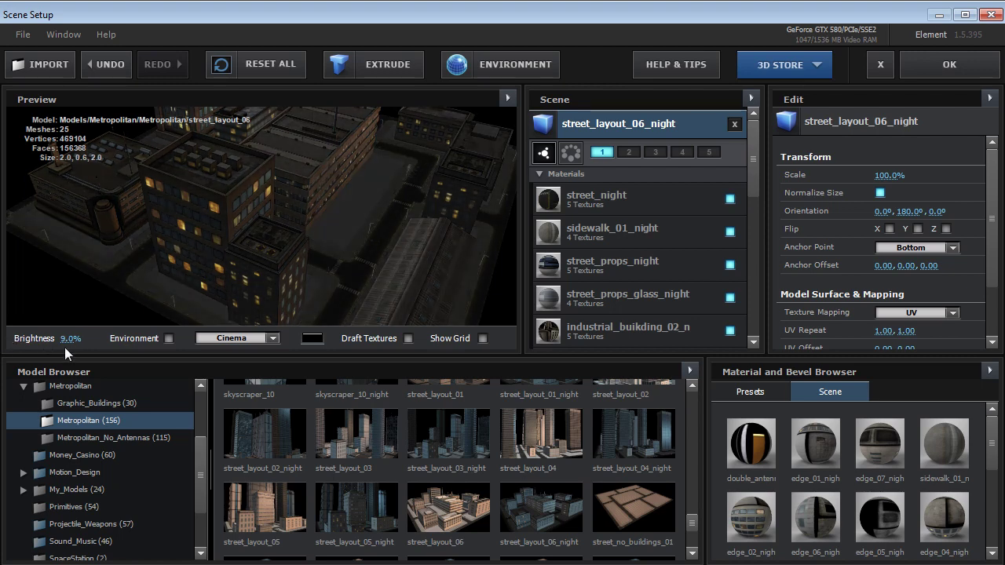
drag(87, 317, 273, 207)
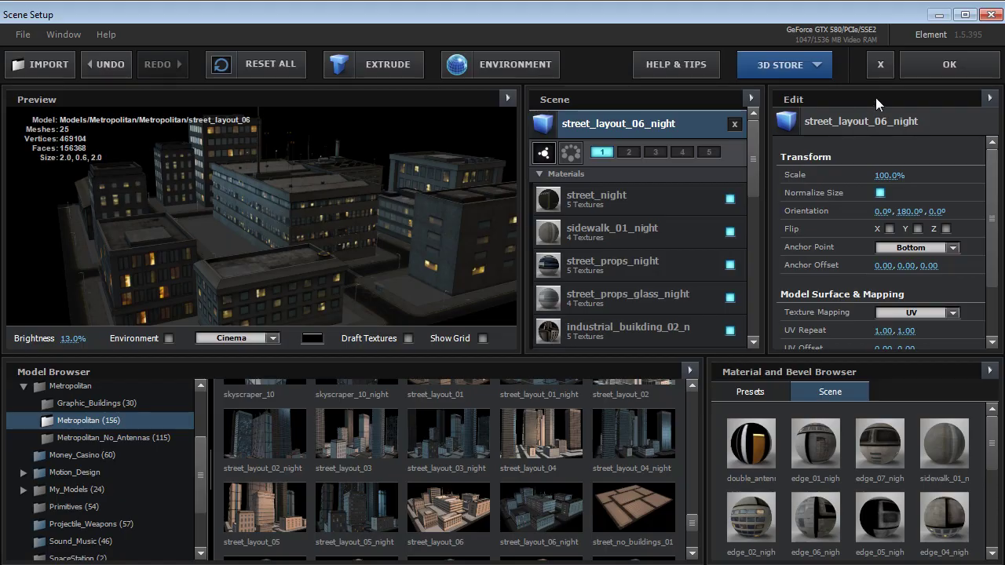
click(948, 64)
Set the Replicator Shape of Element's Group 1 to Plane and its Particle Count to 16
drag(508, 253, 479, 252)
click(156, 473)
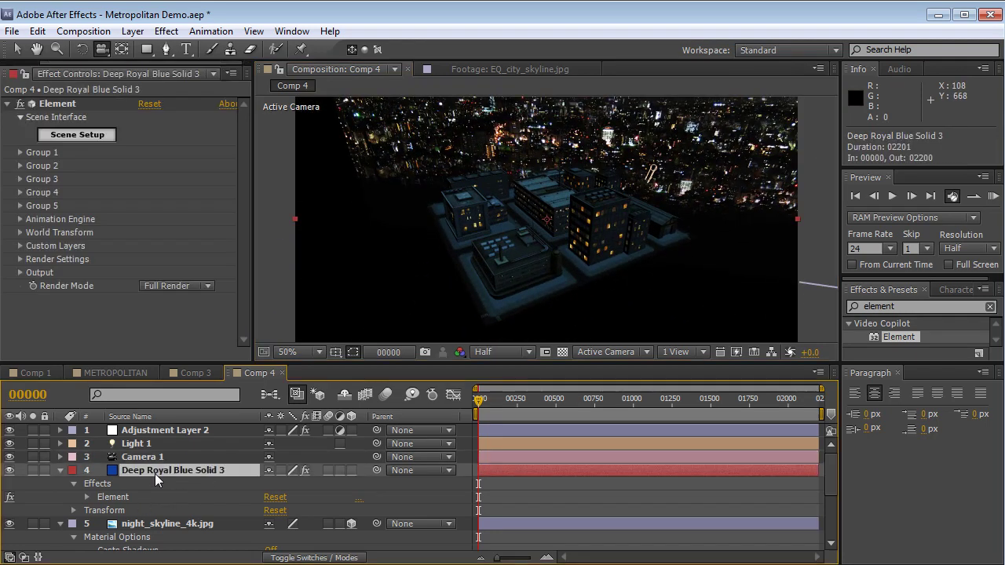
click(20, 153)
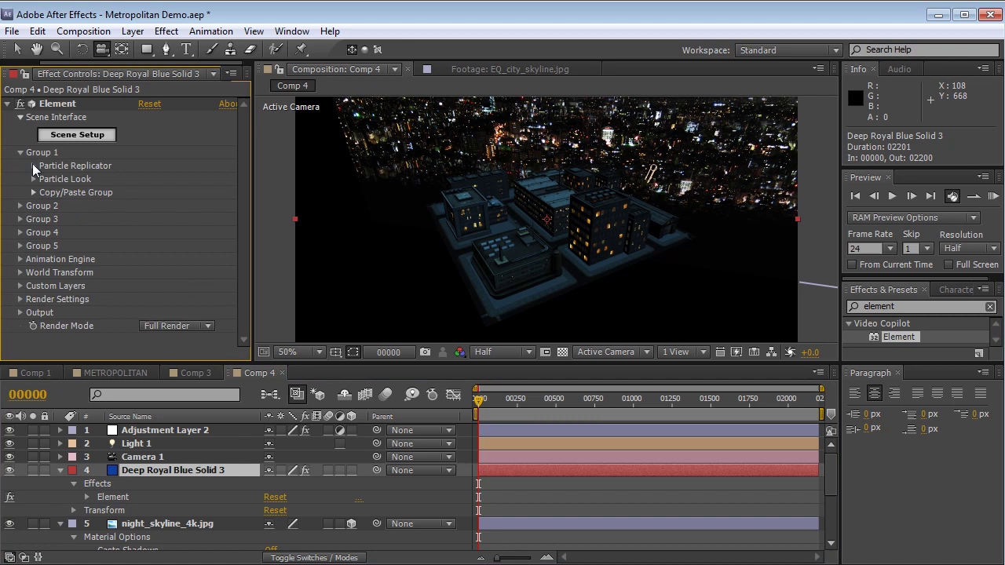
click(33, 165)
click(174, 194)
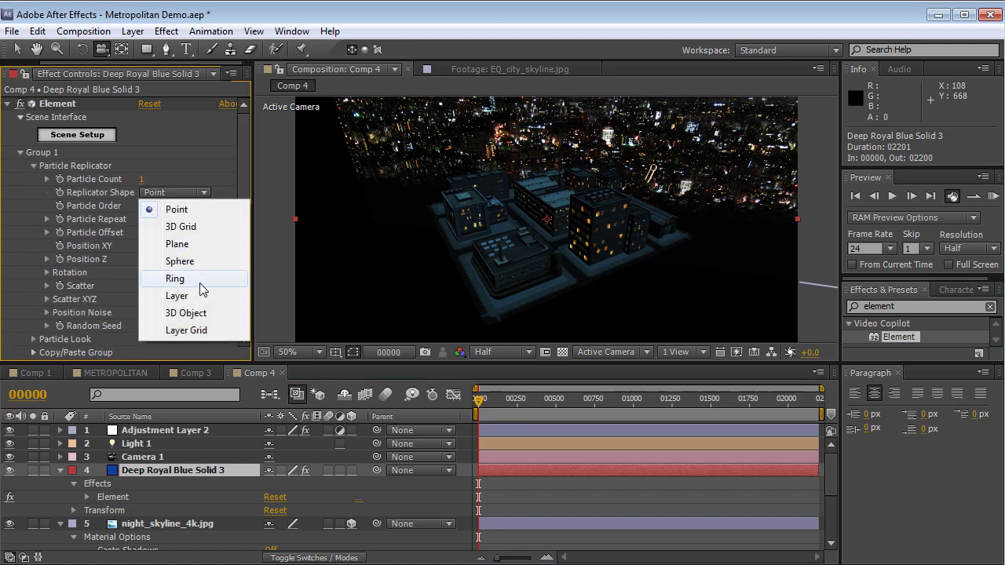
click(180, 261)
drag(239, 230, 245, 169)
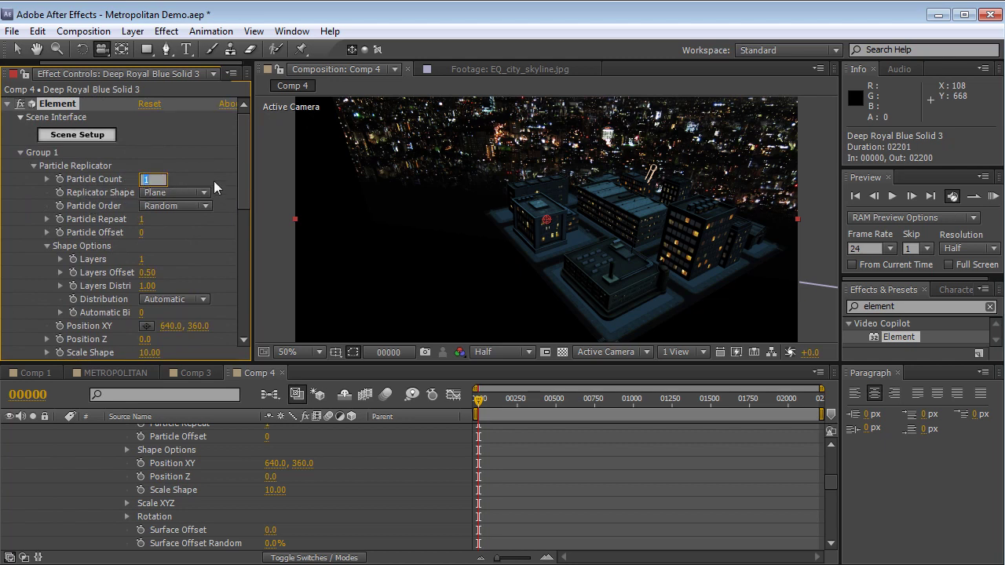
text(16)
key(Return)
scroll(197, 247, down, 3)
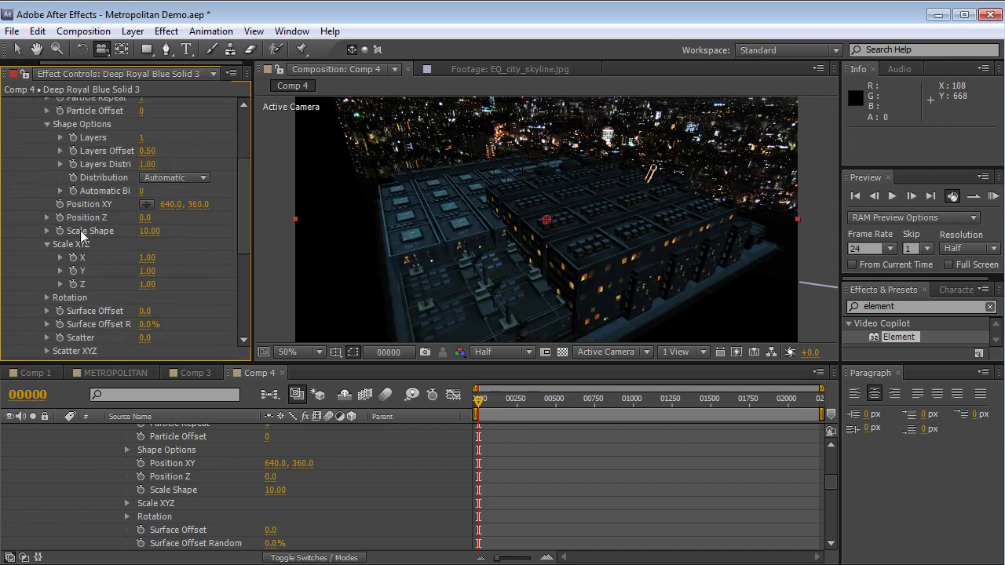
Fine-tune Group 1's Scale Shape to 59.95 so the replicated street blocks join, checking the seams at an intersection up close
click(147, 231)
text(36)
key(Return)
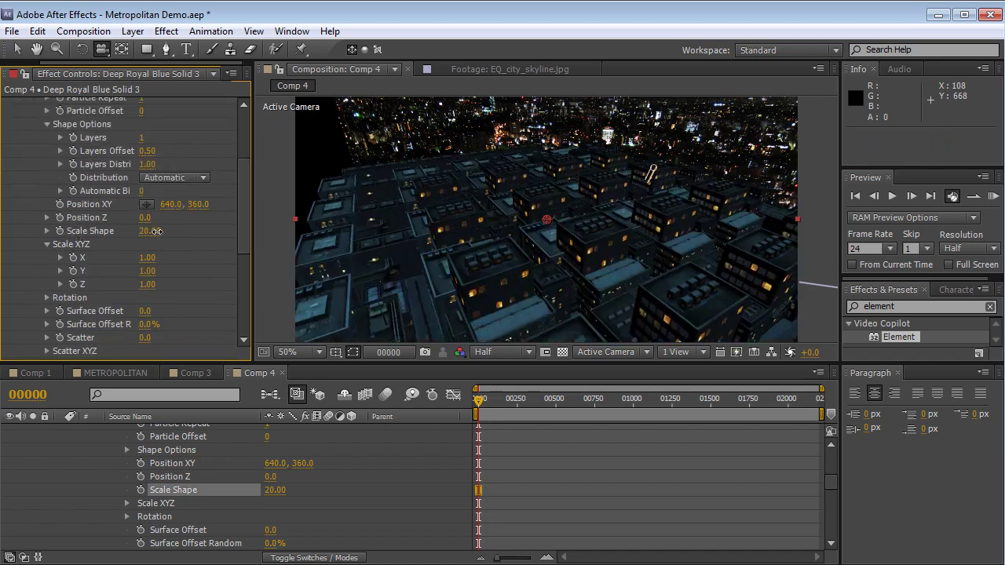
drag(168, 230, 181, 226)
drag(506, 248, 523, 303)
click(562, 353)
drag(579, 227, 582, 187)
drag(149, 235, 138, 235)
drag(515, 249, 546, 229)
drag(147, 231, 138, 230)
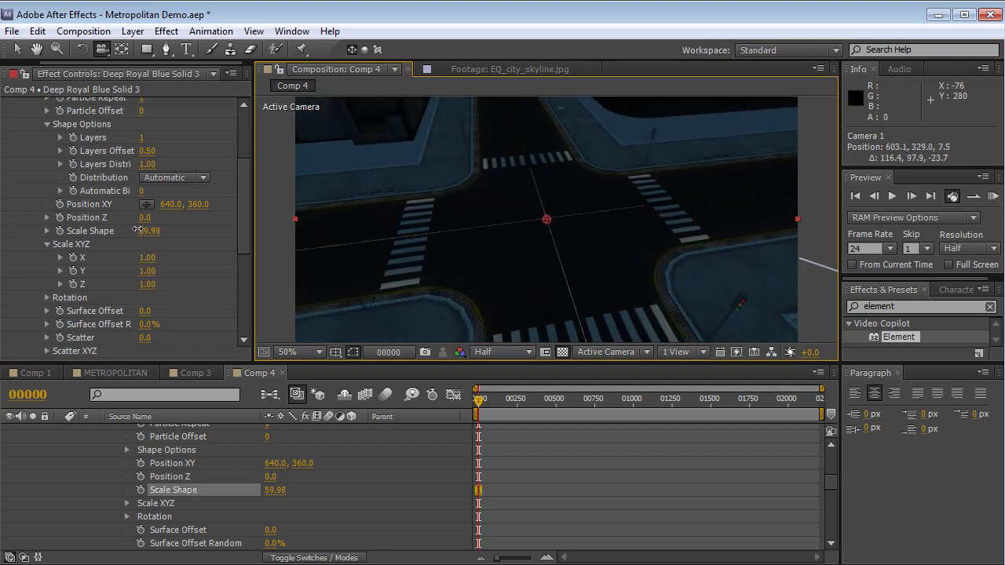
drag(370, 274, 240, 413)
Solo the Deep Royal Blue Solid 3 layer and orbit Camera 1 to a high overhead view of the block grid
scroll(79, 477, up, 5)
click(32, 463)
drag(549, 259, 628, 262)
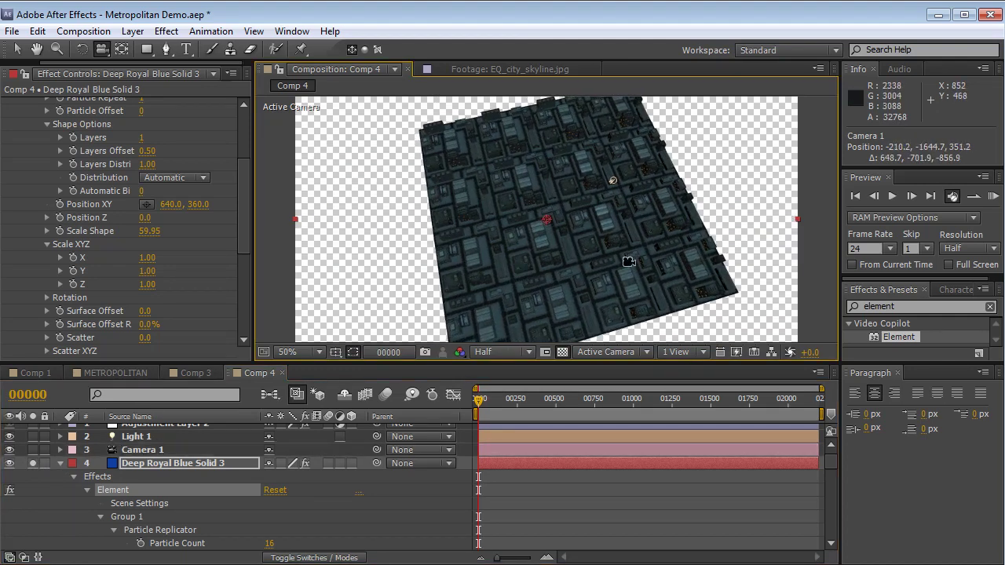
In Group 1's Particle Look rotation settings, set Y to 90° and randomize the street blocks' angle around Y
scroll(596, 177, up, 2)
scroll(623, 253, down, 2)
scroll(242, 186, up, 3)
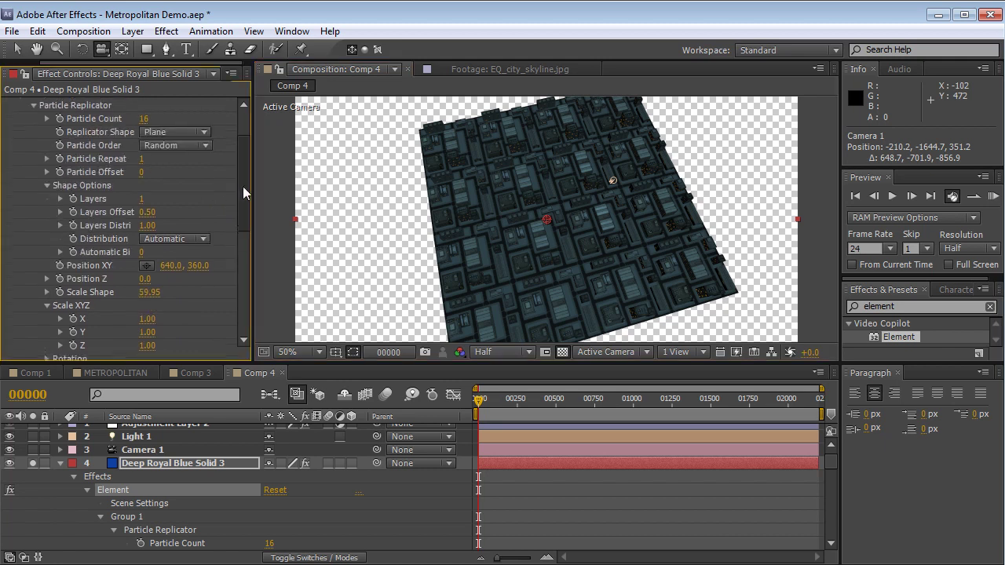
click(33, 109)
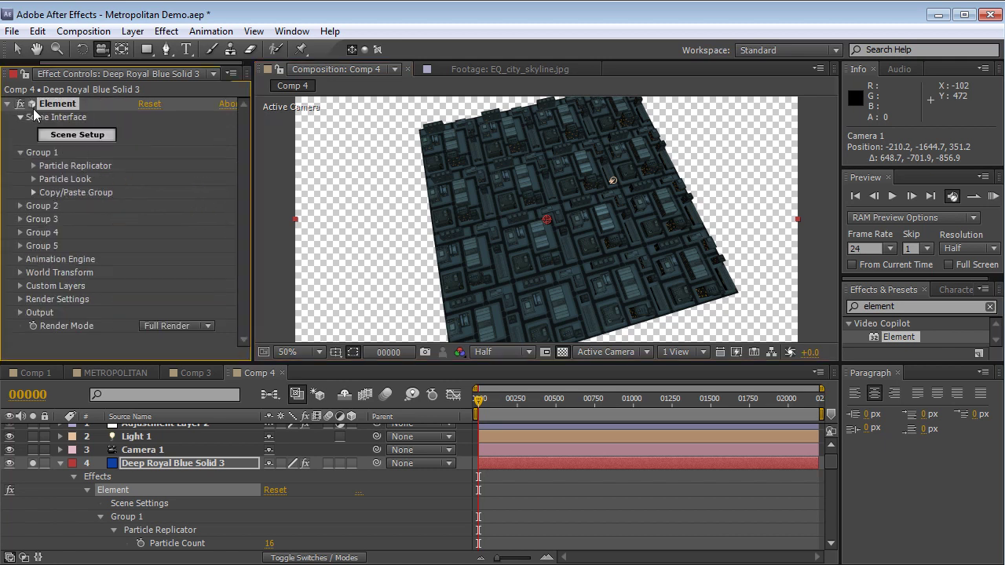
click(34, 179)
click(48, 246)
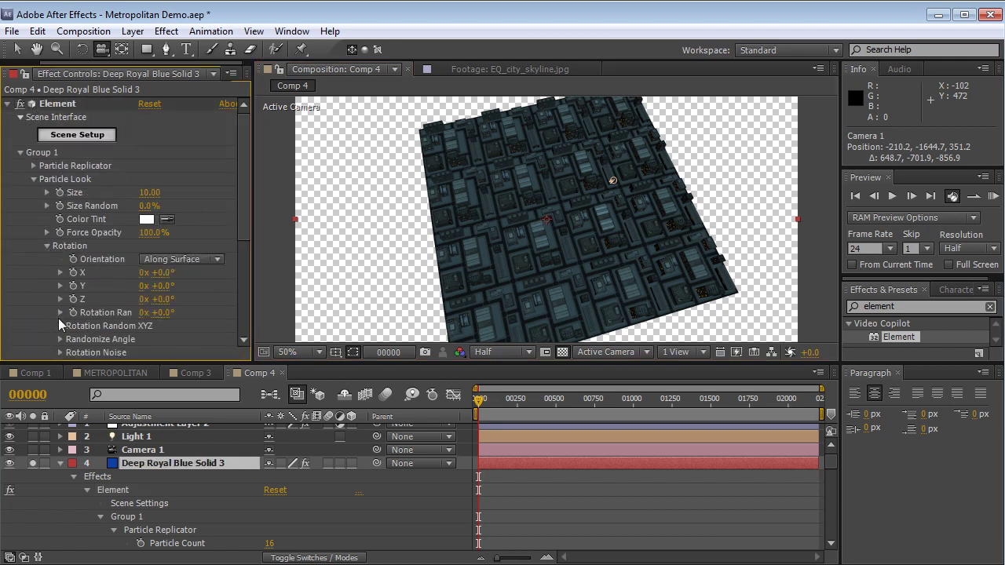
click(59, 339)
scroll(118, 339, down, 1)
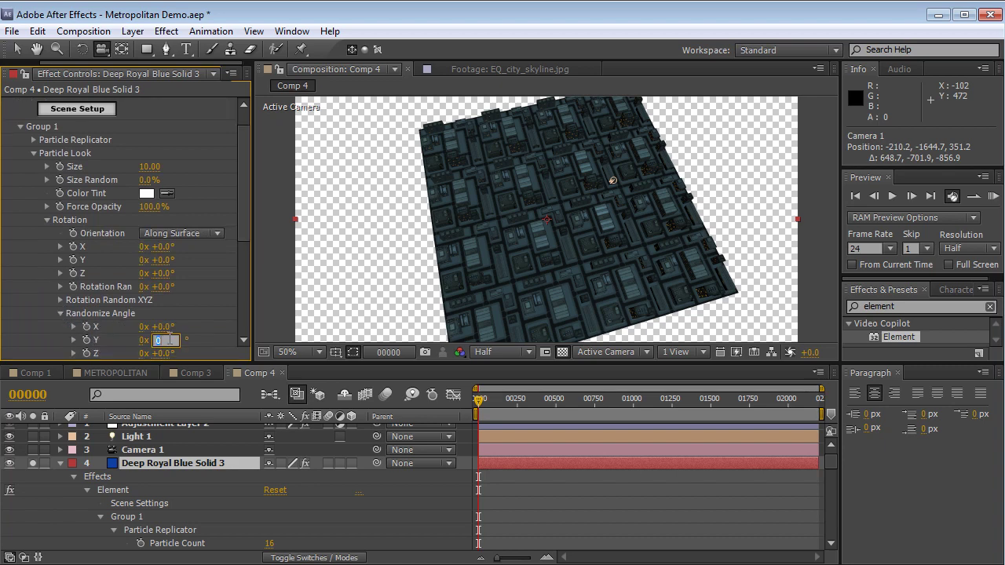
key(Return)
Bring Camera 1 back to a low oblique city view and reposition the night_skyline_4k.jpg layer behind the buildings
right_drag(590, 224, 552, 253)
drag(553, 254, 601, 275)
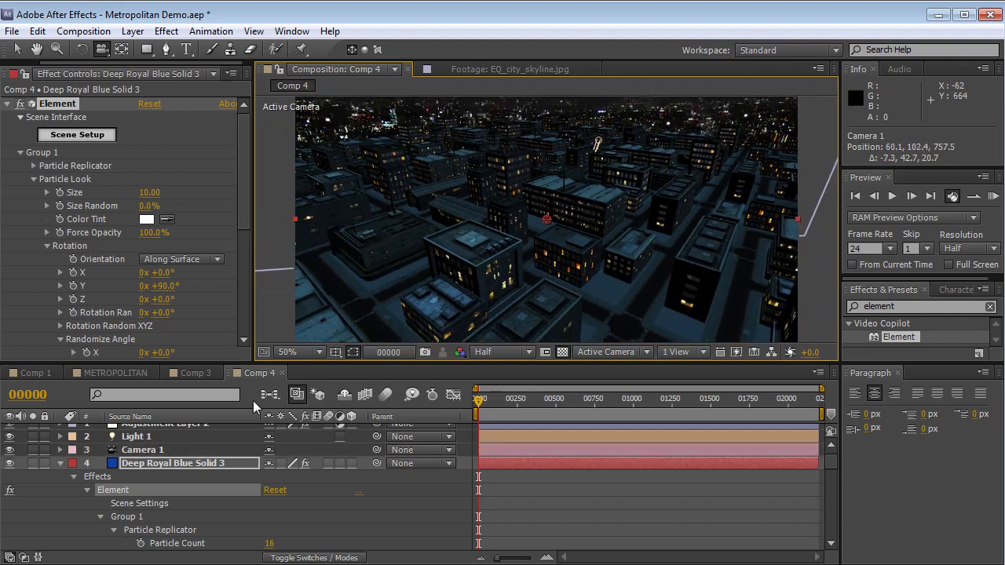
click(60, 463)
click(141, 479)
key(v)
drag(492, 172, 512, 152)
key(c)
drag(577, 259, 548, 272)
Enable Glow in the Element render settings of Deep Royal Blue Solid 3 and raise its Glow Intensity to 4.9
click(167, 462)
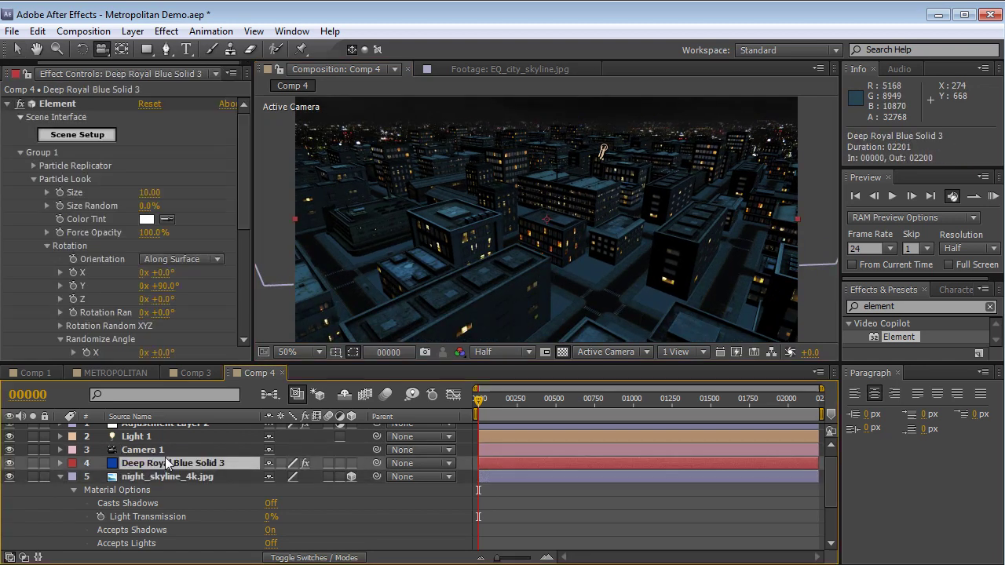
click(21, 153)
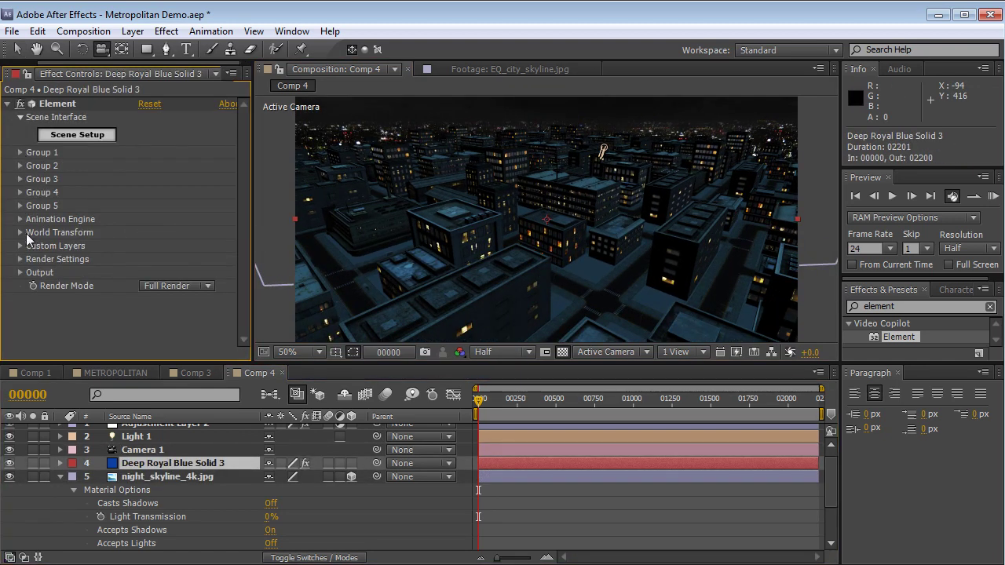
click(20, 259)
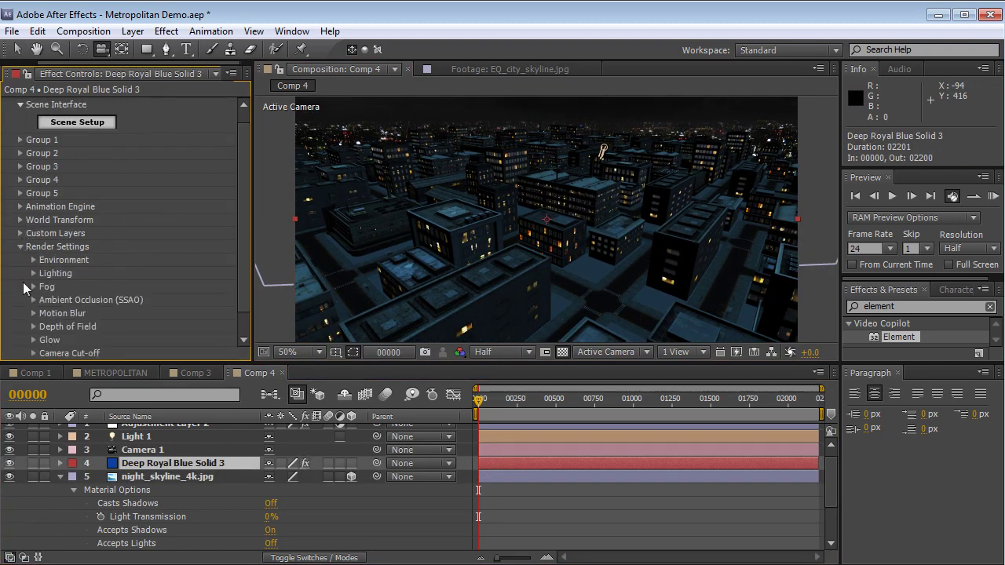
click(33, 340)
click(143, 166)
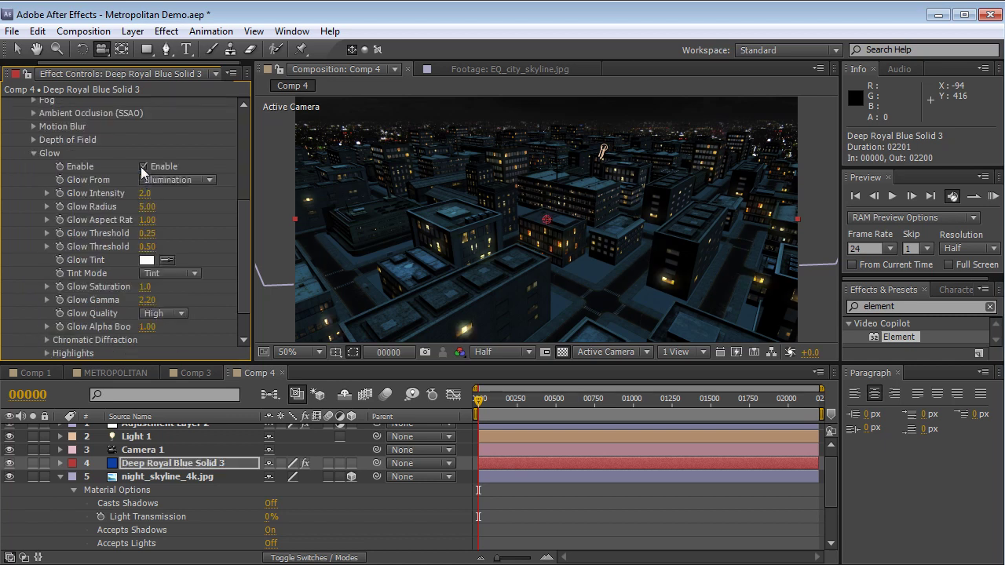
drag(144, 193, 164, 190)
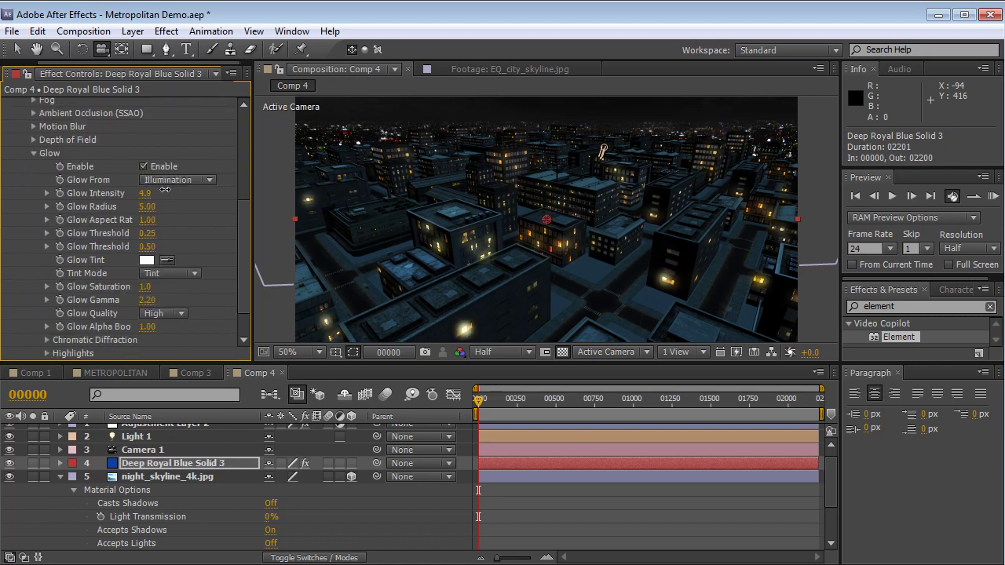
Change the Glow Tint of Deep Royal Blue Solid 3 from white to a pale peach orange
click(146, 260)
drag(370, 484, 376, 476)
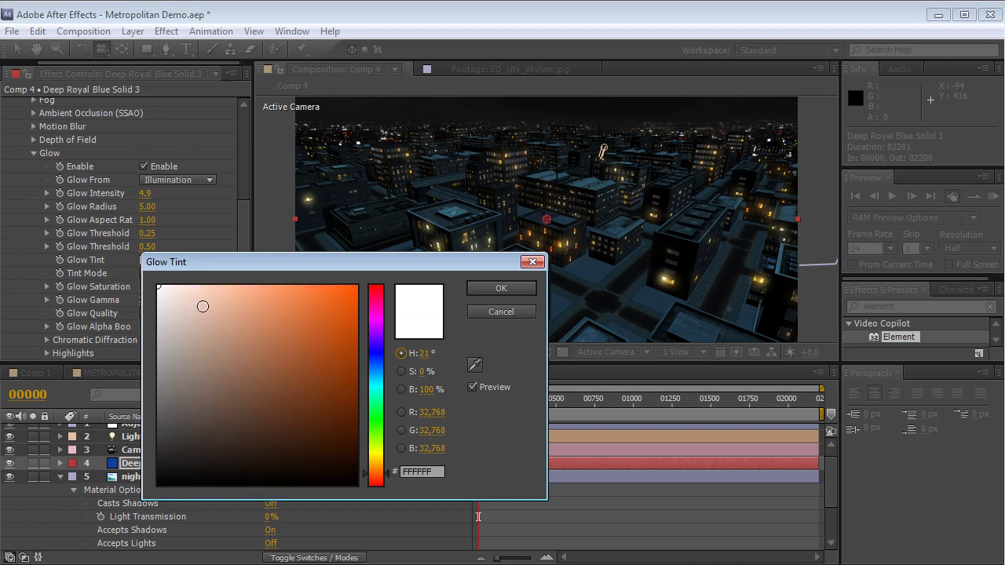
drag(203, 306, 224, 295)
click(499, 289)
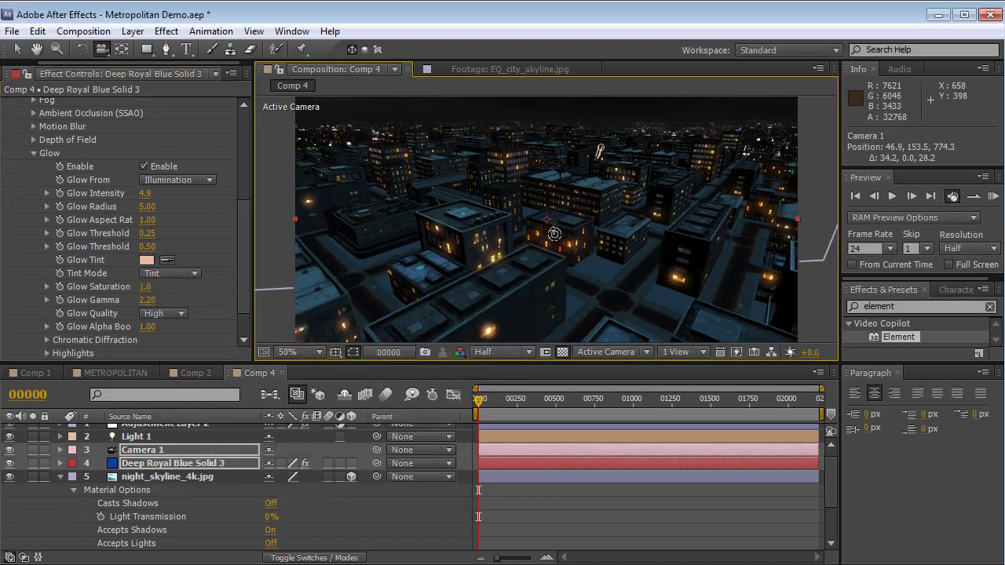
Lower Light 1's Intensity to 17% and orbit Camera 1 to a slightly higher view of the night city
click(137, 437)
key(t)
drag(275, 464, 298, 424)
key(a)
key(t)
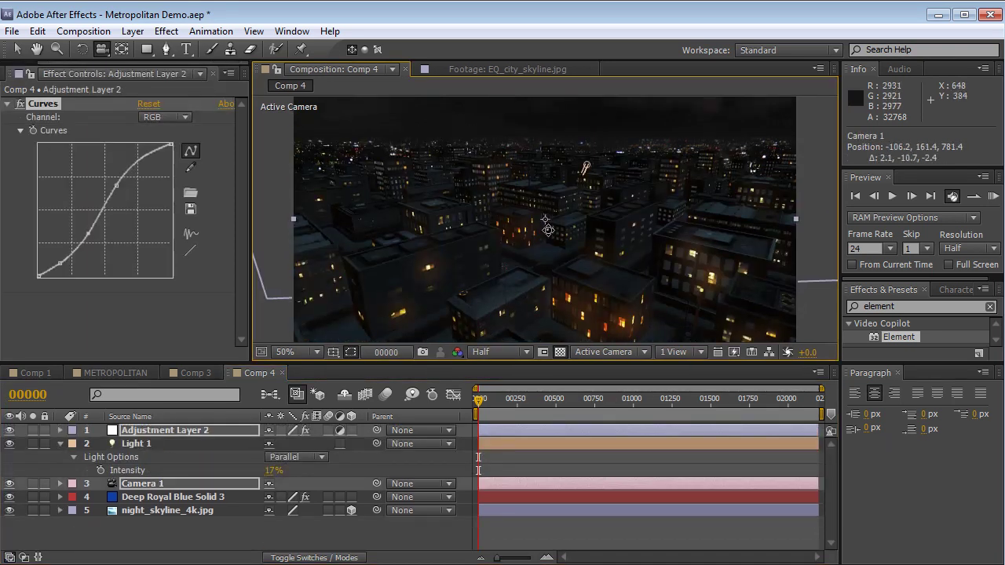
drag(538, 224, 536, 256)
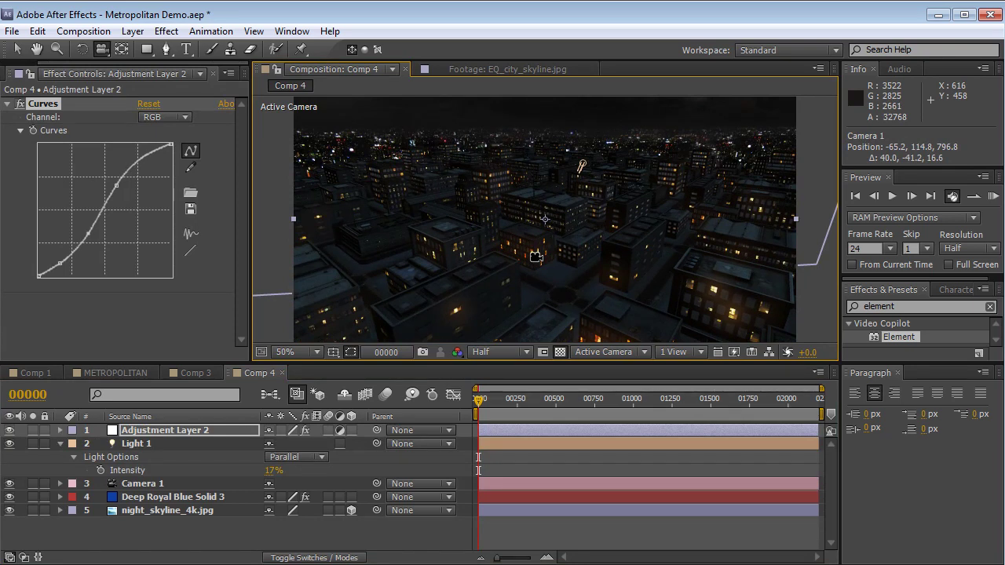
Switch to Comp 3, scrub the CITY shot to frame 55 and back to frame 0, and orbit the Skycam slightly around the buildings
click(194, 372)
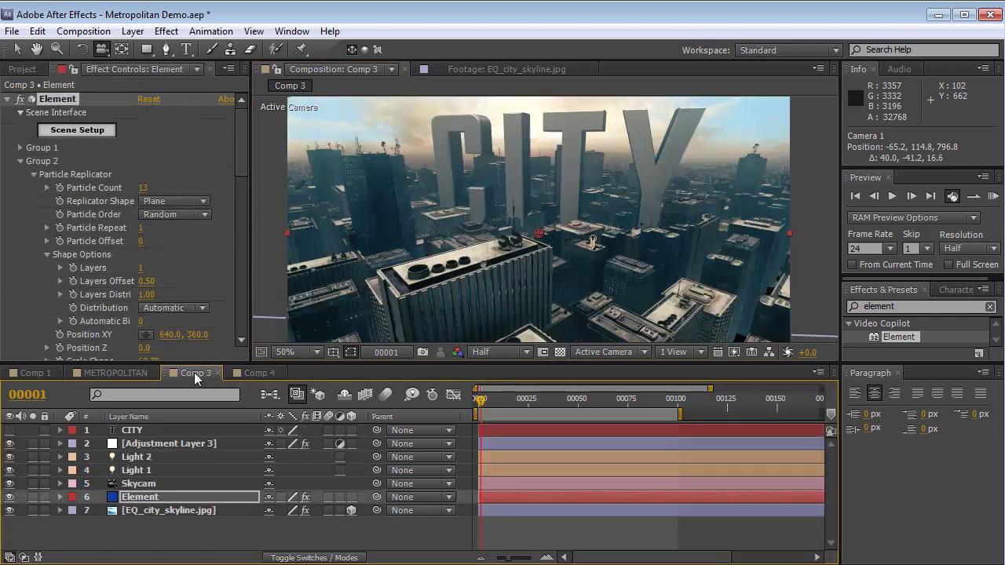
drag(490, 400, 590, 413)
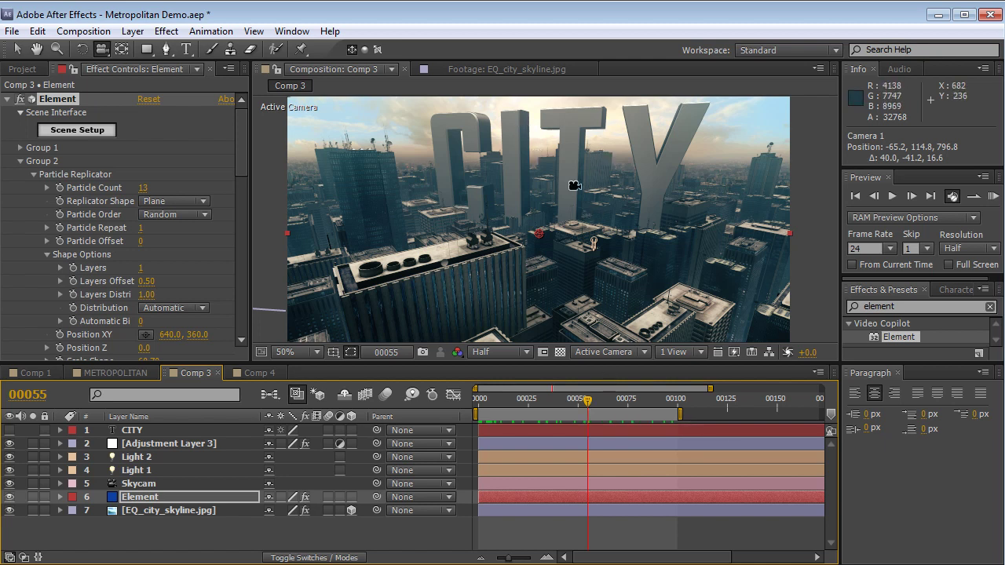
drag(575, 407, 464, 406)
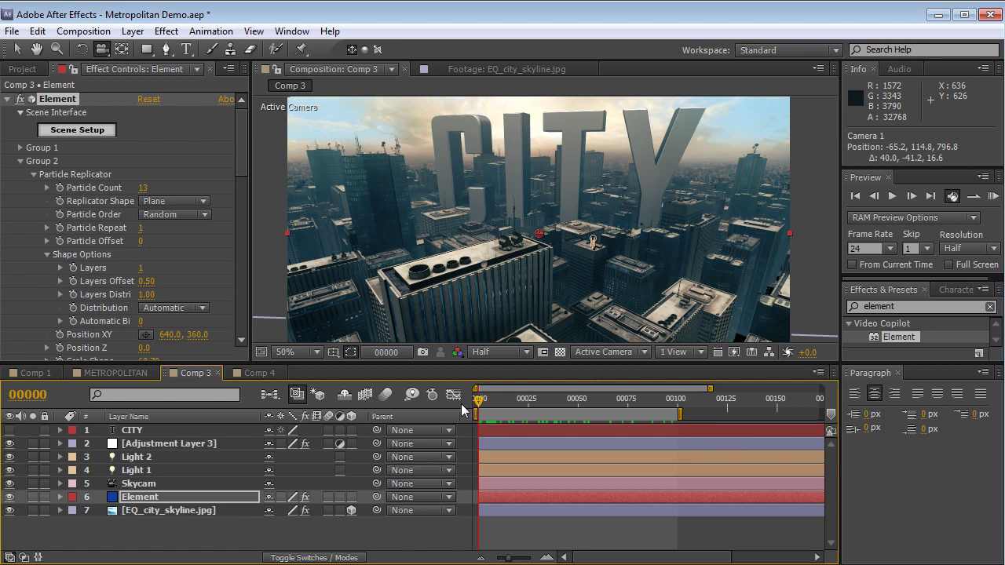
drag(534, 235, 558, 235)
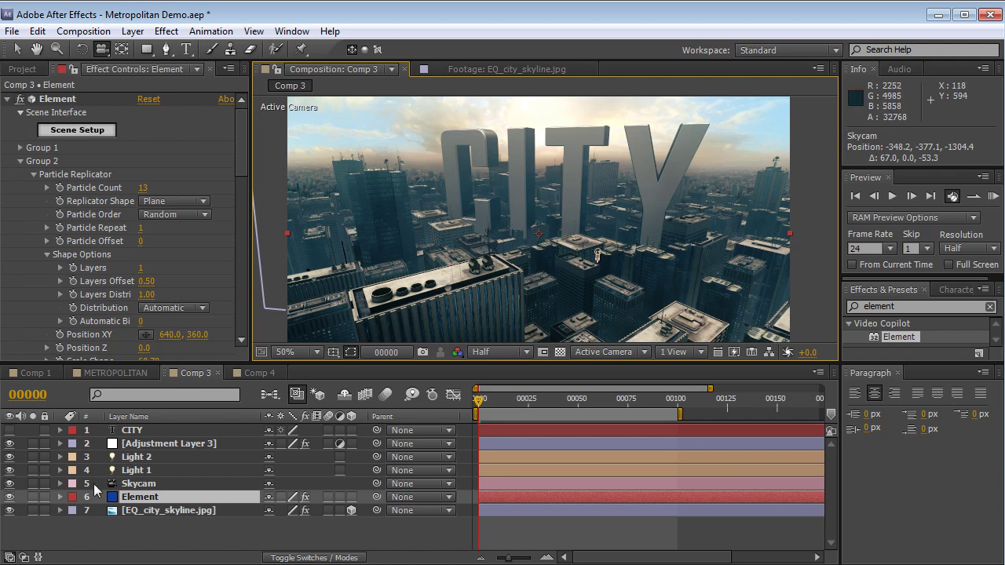
Open the Element layer's Scene Setup, expand the materials of skyscraper_03 and orbit the preview to look at its roof
click(141, 498)
click(80, 135)
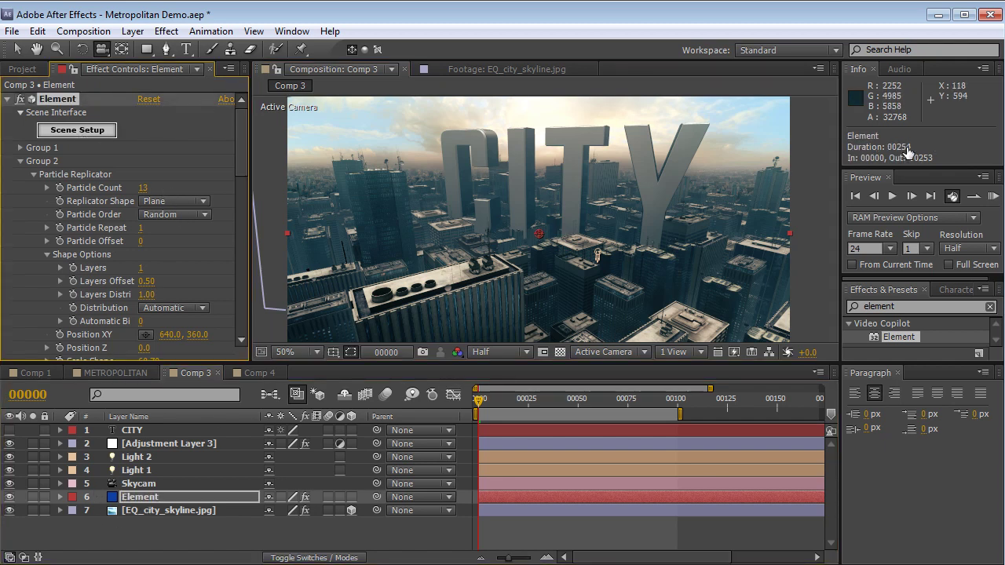
drag(751, 155, 754, 235)
click(628, 208)
click(542, 257)
drag(440, 224, 345, 234)
scroll(345, 230, up, 2)
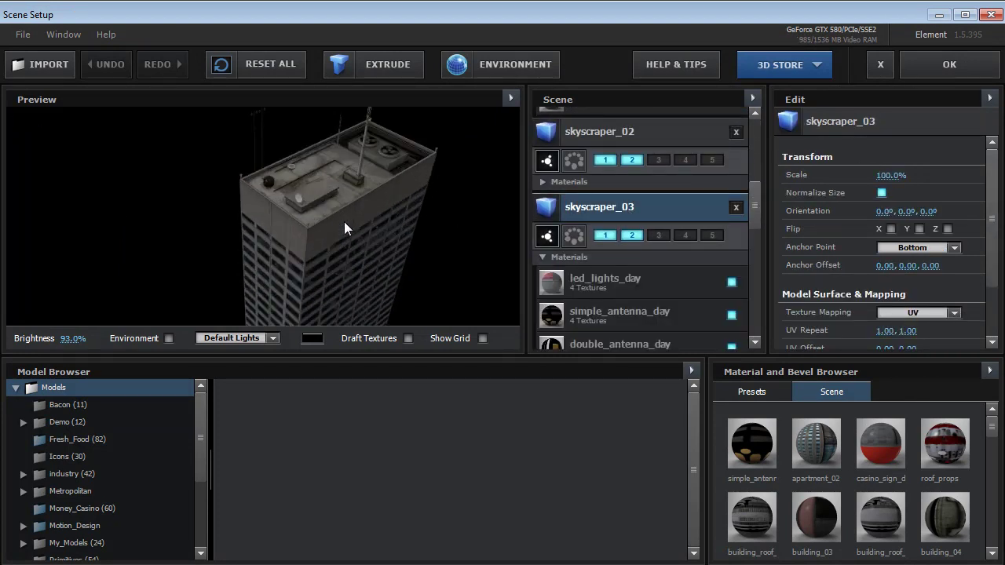
Examine the texture slots of skyscraper_03's materials, including skyscraper_03, roof_lamp_day, sat_01_day and led_lights_day
click(634, 285)
drag(757, 213, 755, 251)
click(650, 322)
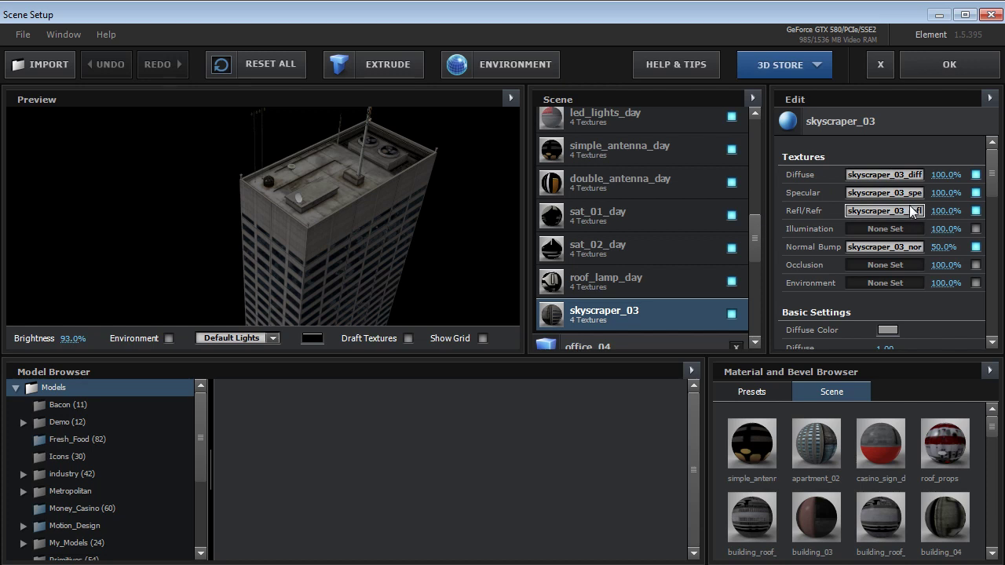
click(657, 283)
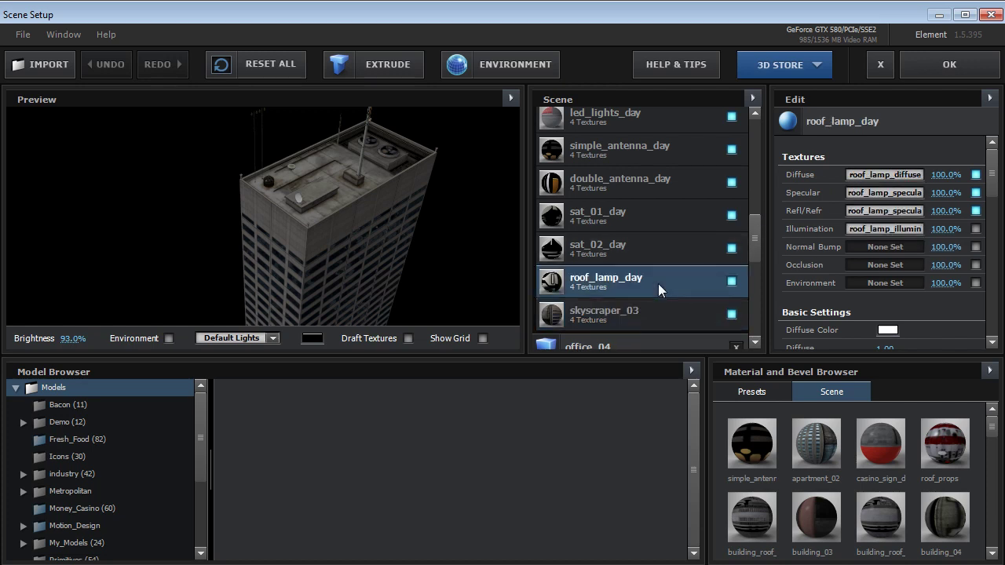
click(657, 256)
click(649, 228)
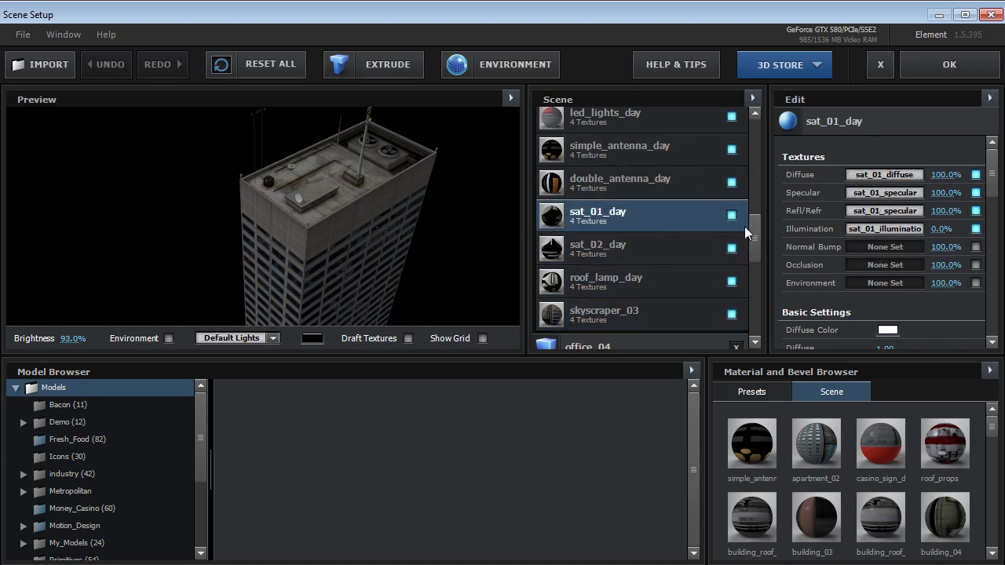
scroll(755, 235, up, 3)
click(628, 163)
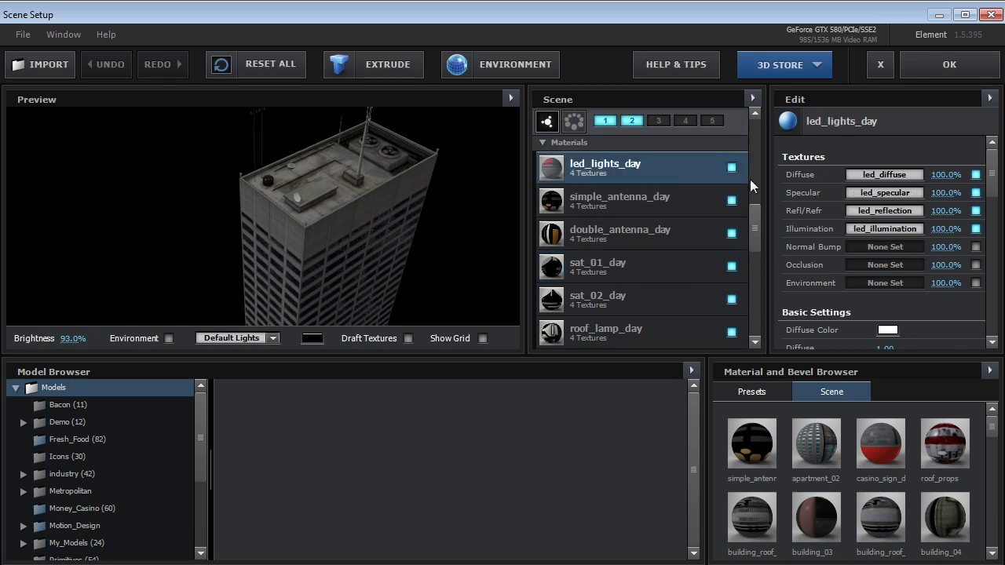
Try a 631% illumination intensity on led_lights_day, view it at 18% preview brightness, and exit Scene Setup without saving
drag(993, 192, 1001, 294)
drag(885, 251, 1000, 245)
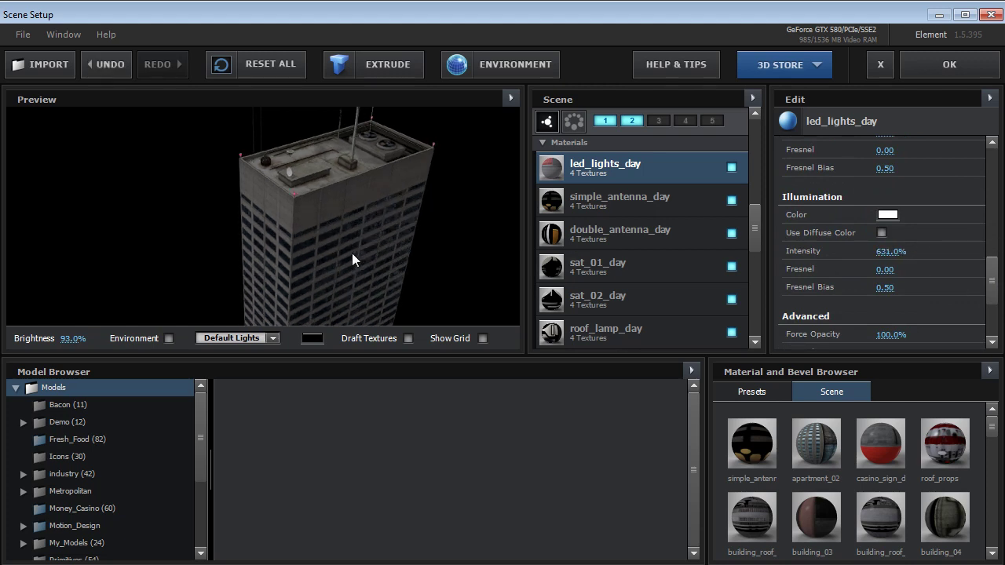
drag(352, 252, 277, 251)
drag(70, 338, 24, 344)
drag(338, 263, 312, 256)
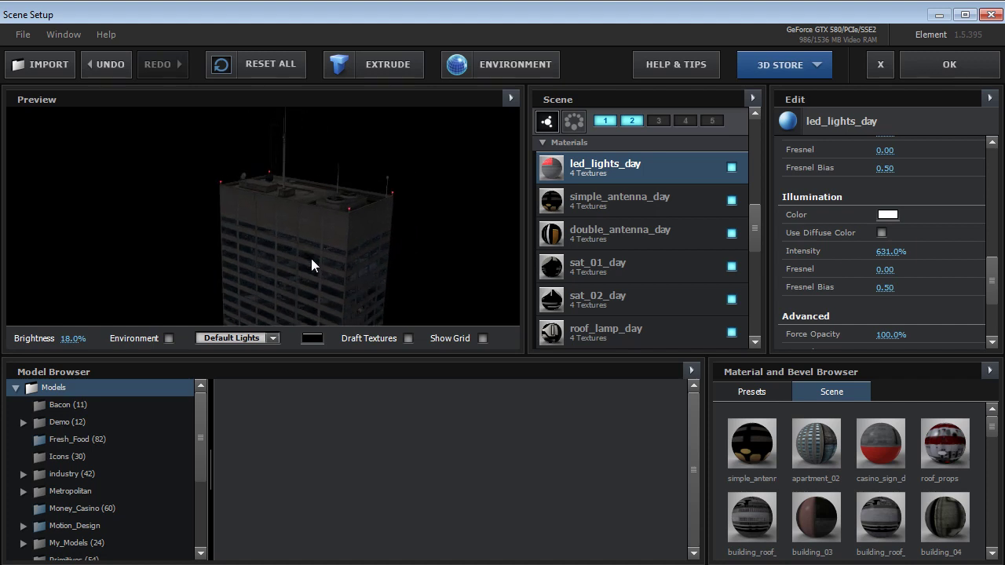
click(880, 64)
click(453, 323)
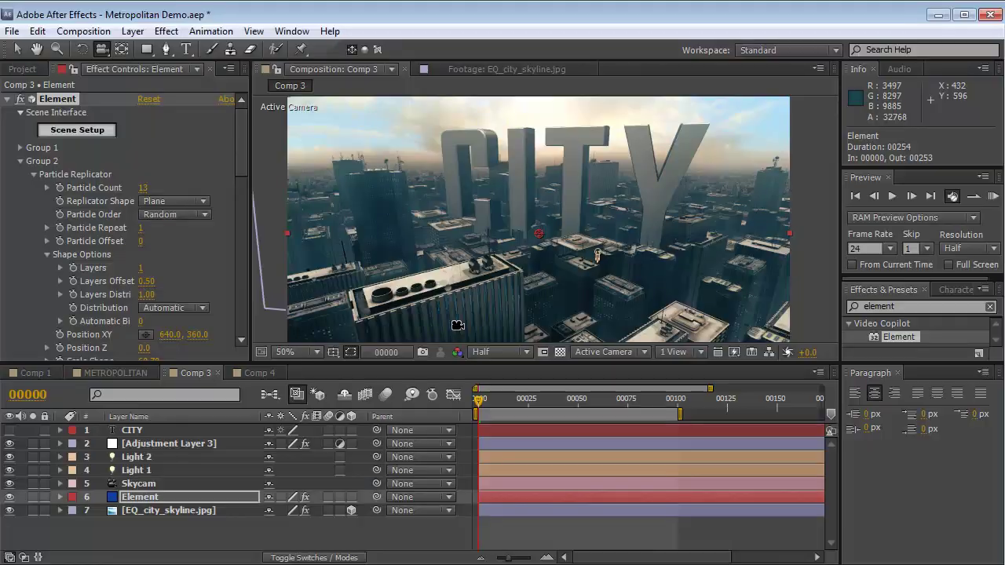